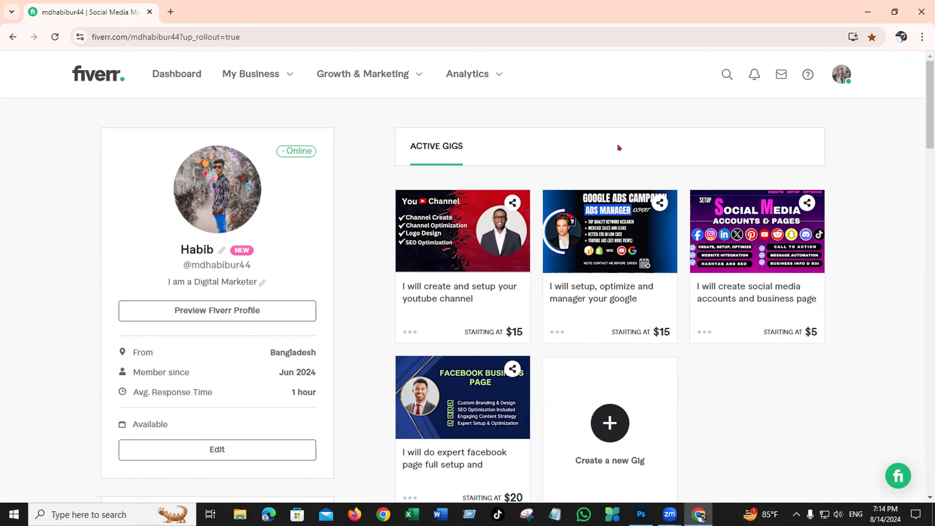
# Examine the impressions, clicks and orders of the active gigs, and return to the seller profile.
pyautogui.click(266, 71)
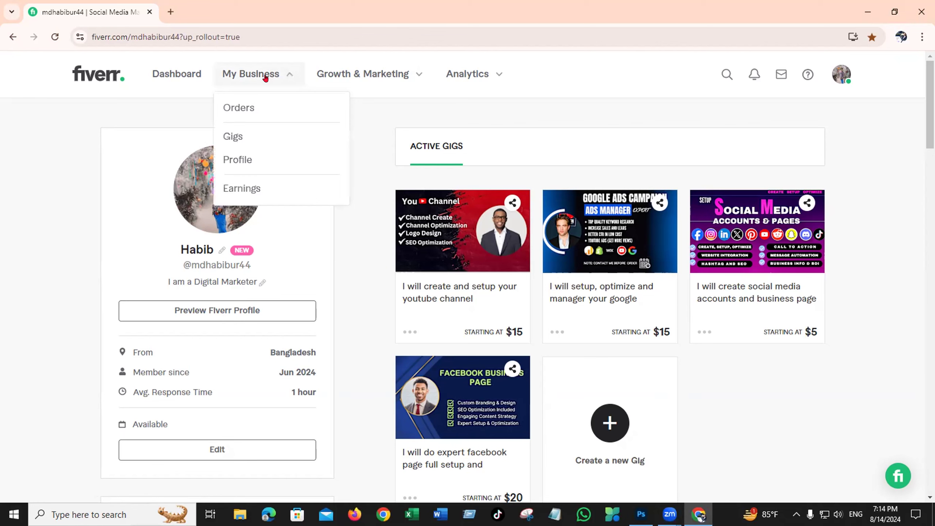
pyautogui.click(228, 135)
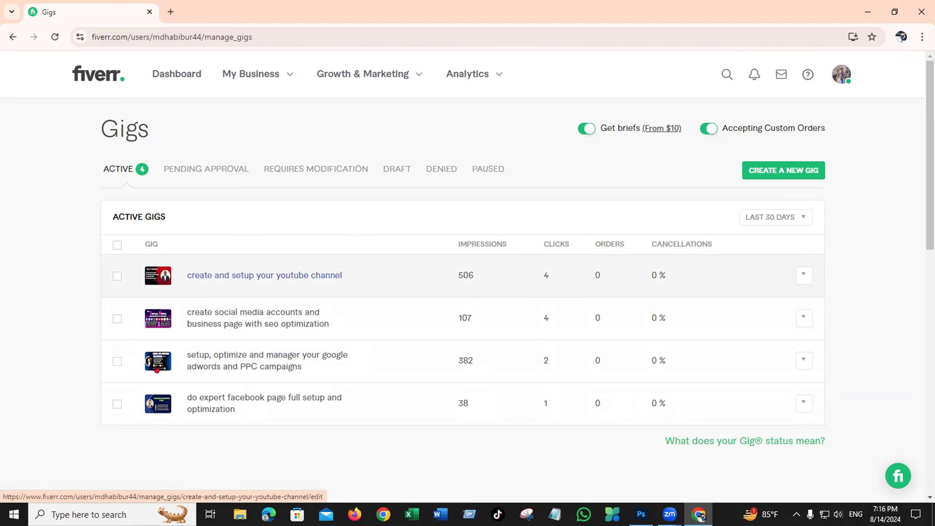
pyautogui.click(10, 37)
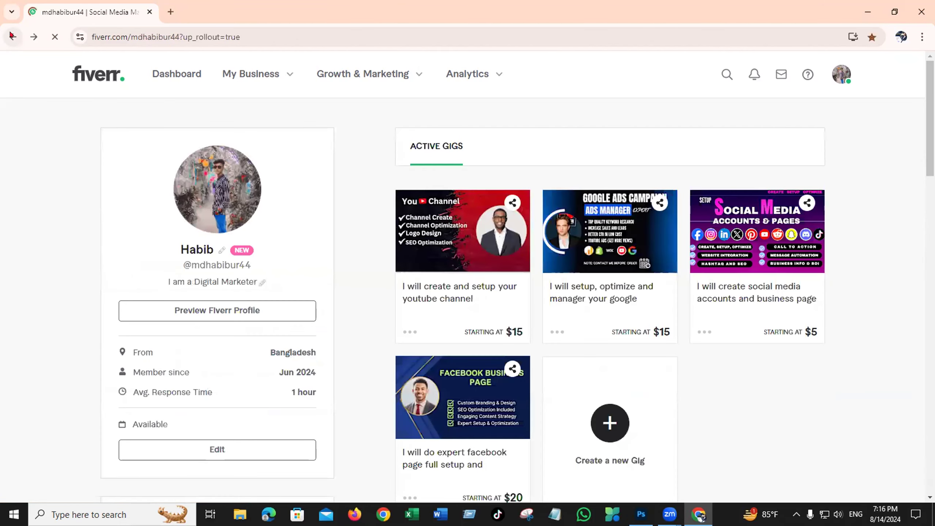
pyautogui.click(10, 36)
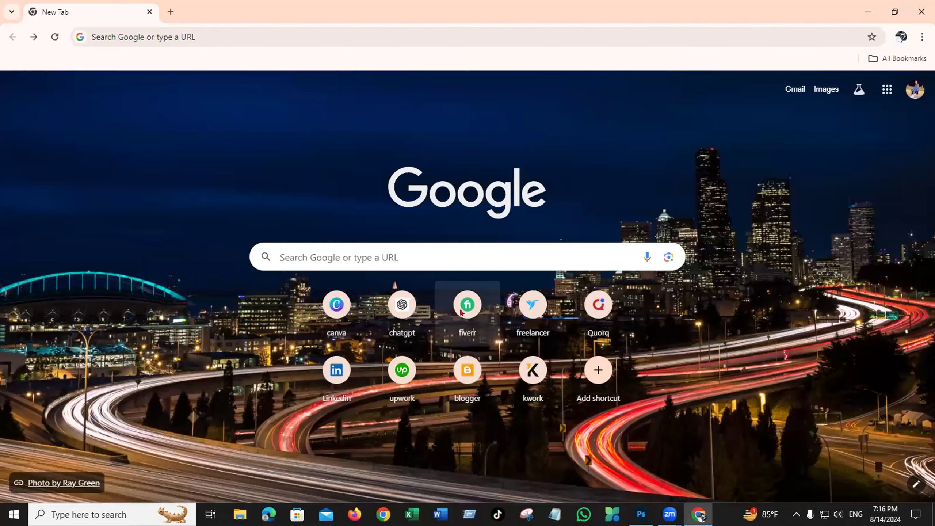
pyautogui.click(462, 312)
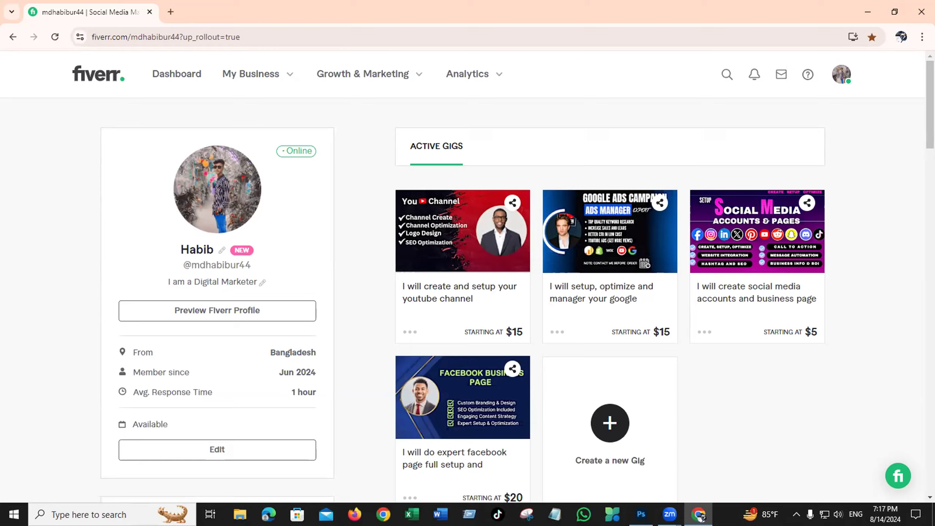
# Start a new portfolio project from the seller profile and name it YouTube Marketing.
pyautogui.scroll(-6, 923, 162)
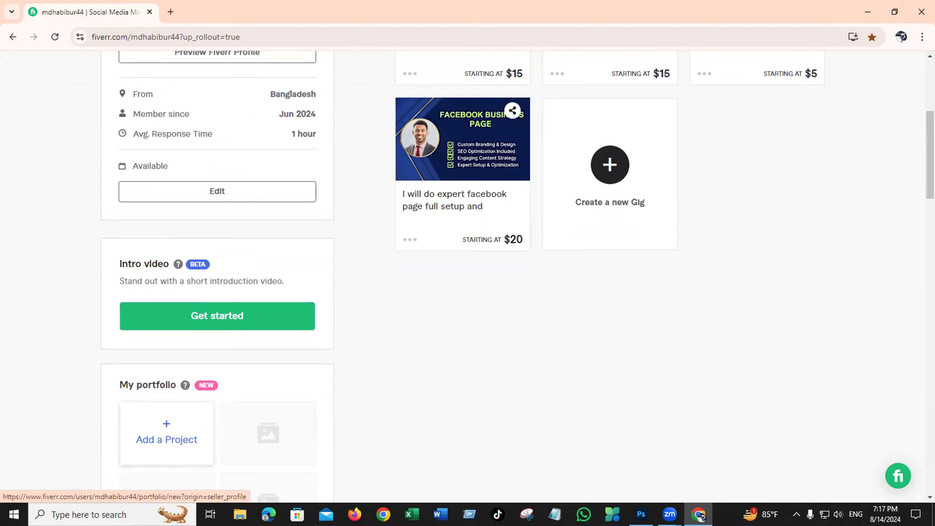
pyautogui.scroll(3, 515, 276)
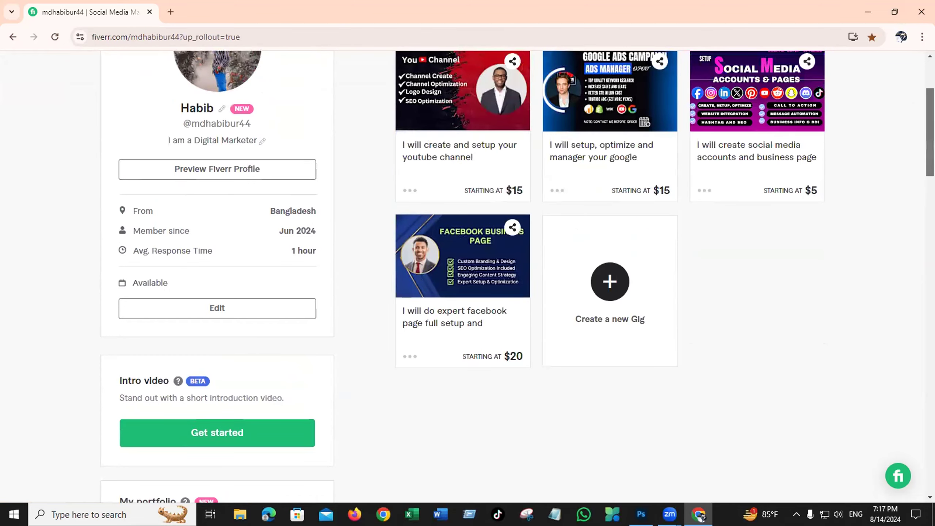
pyautogui.scroll(4, 526, 205)
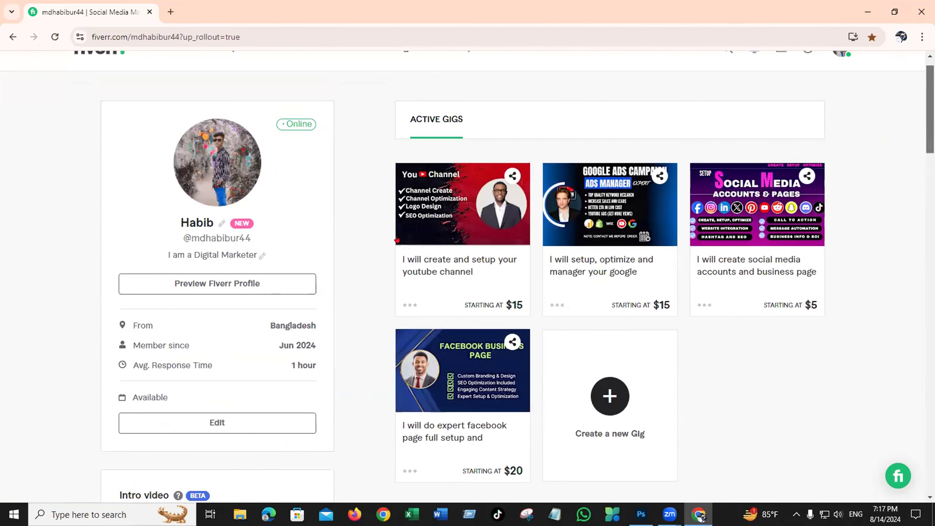
pyautogui.moveTo(930, 108); pyautogui.dragTo(930, 165)
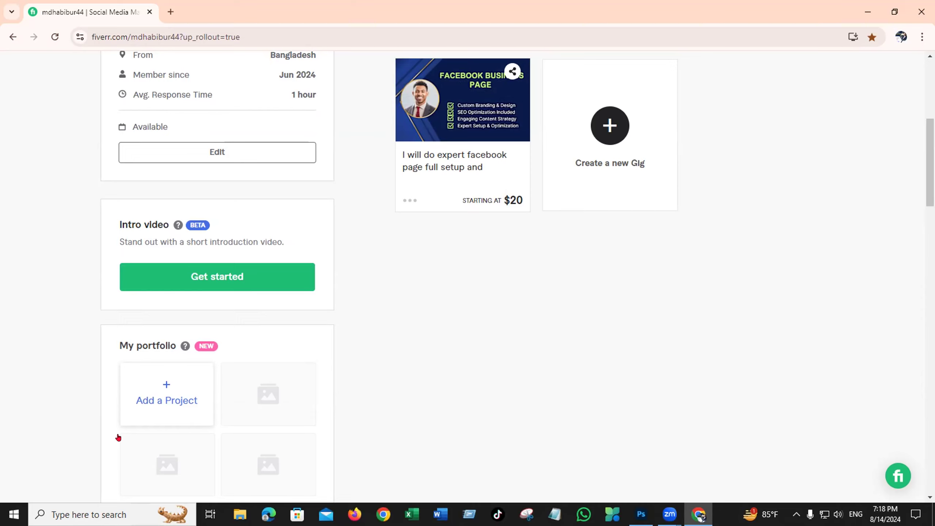
pyautogui.click(159, 399)
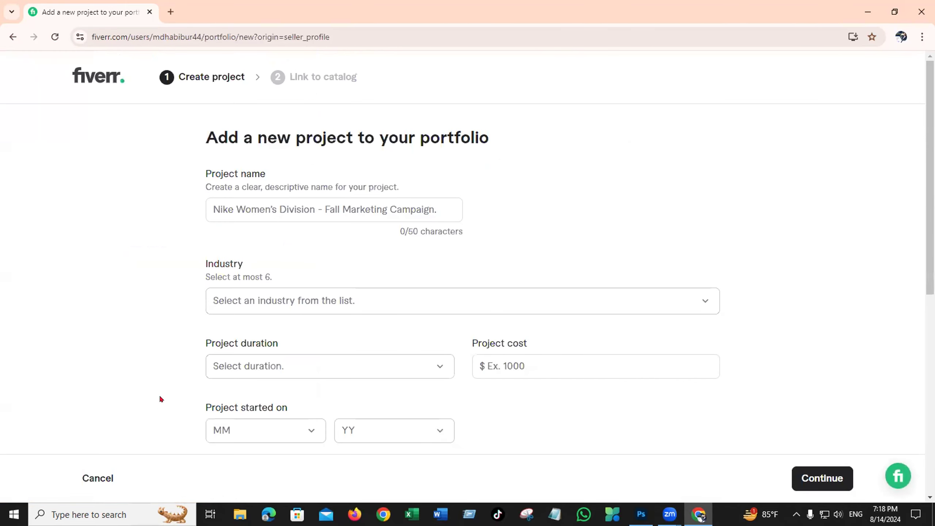
pyautogui.click(285, 204)
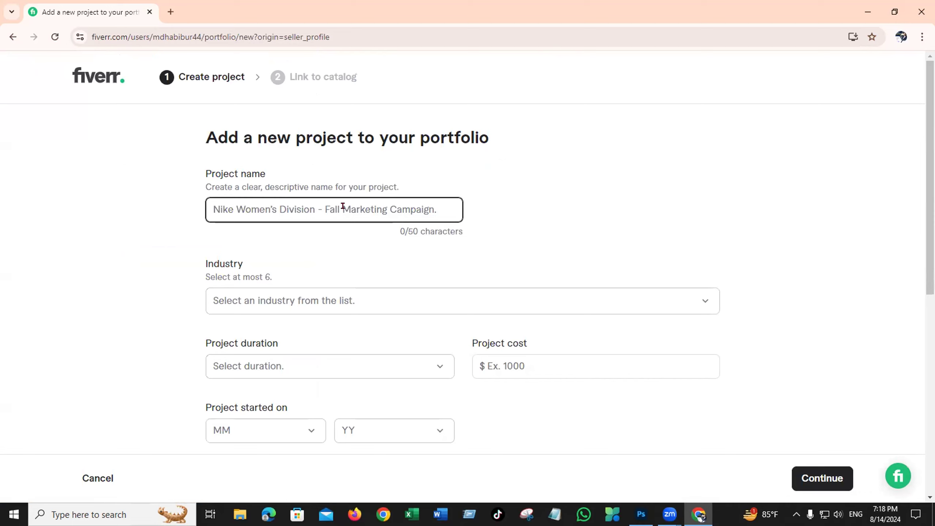
pyautogui.write('Yo')
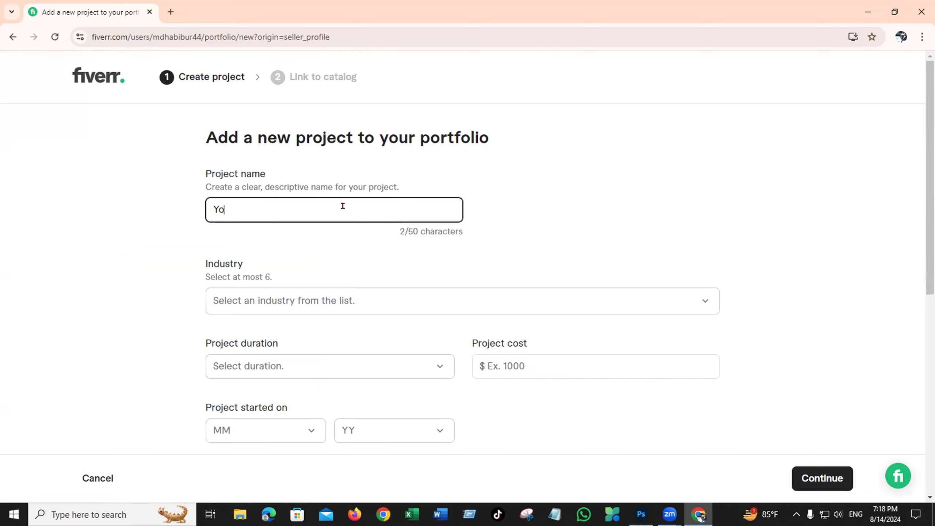
pyautogui.write('uTube Mar')
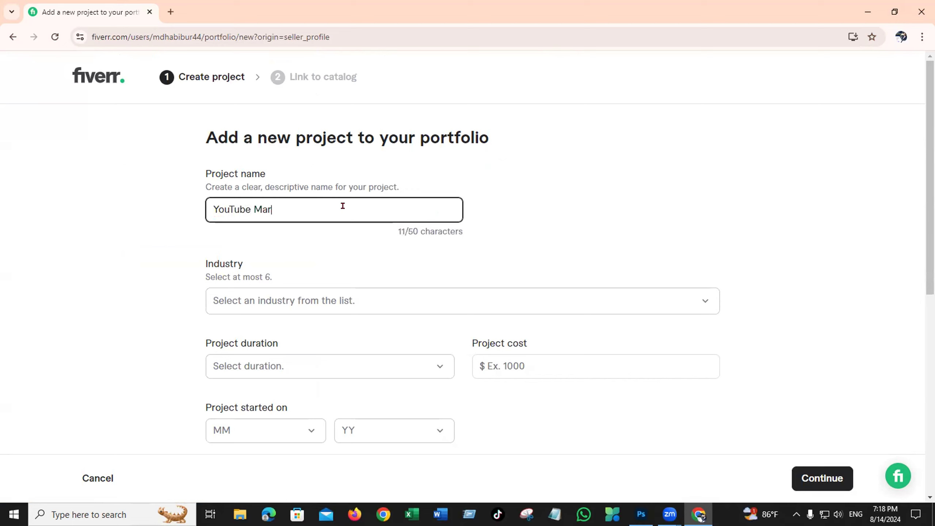
pyautogui.write('keting')
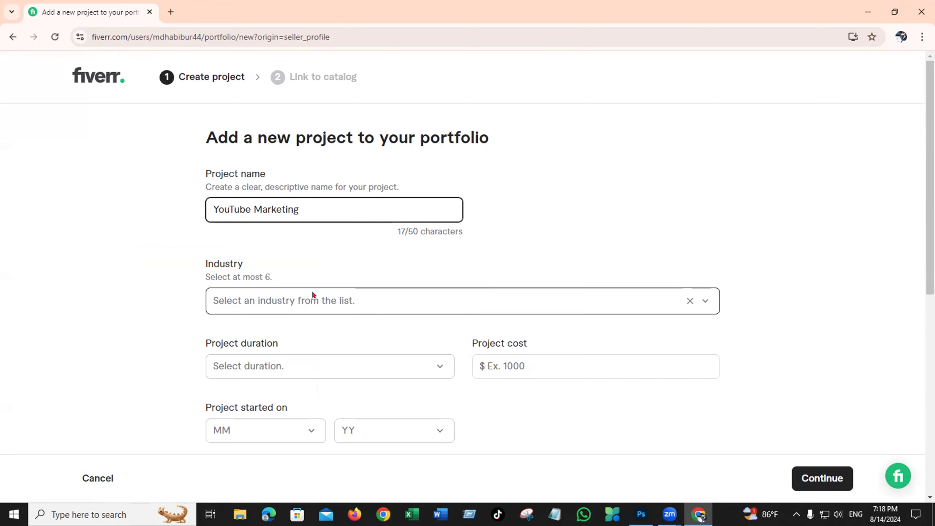
# Set Writing & Publishing as the project's only industry.
pyautogui.click(324, 291)
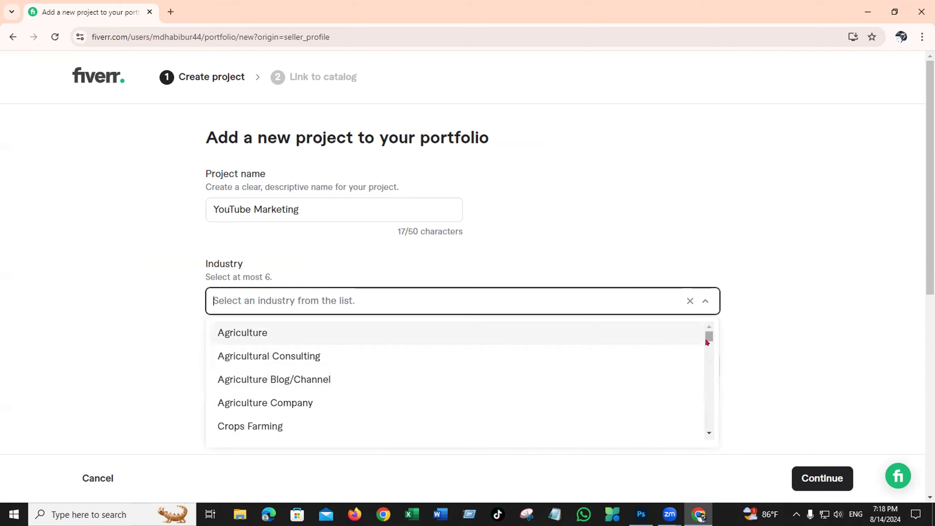
pyautogui.scroll(-5, 705, 336)
pyautogui.scroll(-3, 704, 372)
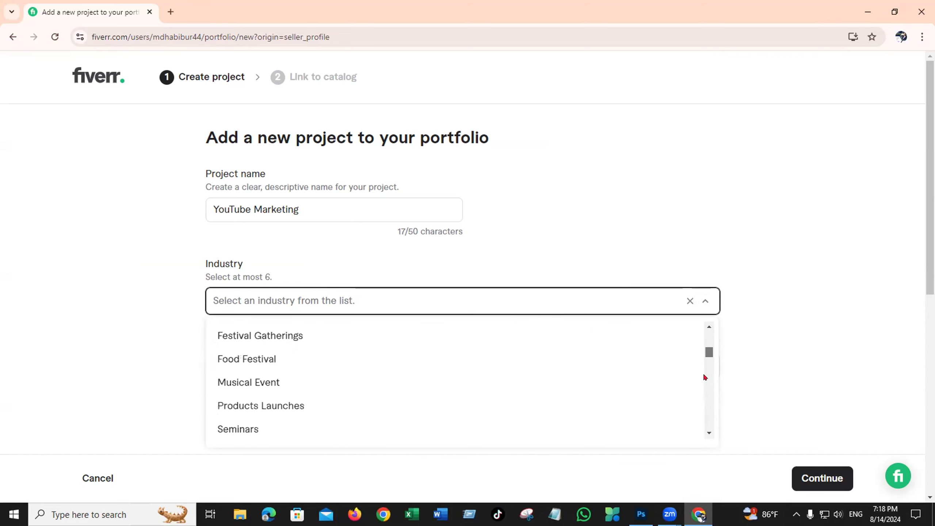
pyautogui.scroll(-6, 702, 383)
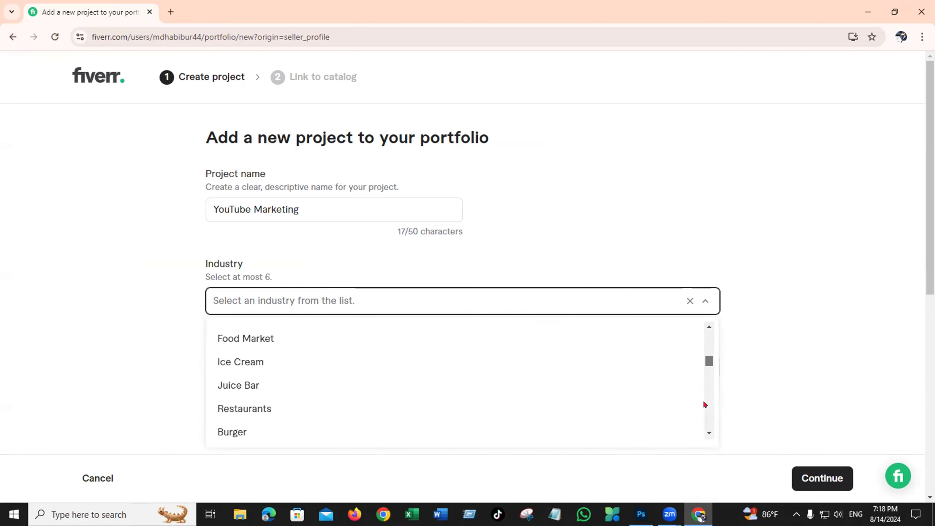
pyautogui.scroll(-2, 703, 404)
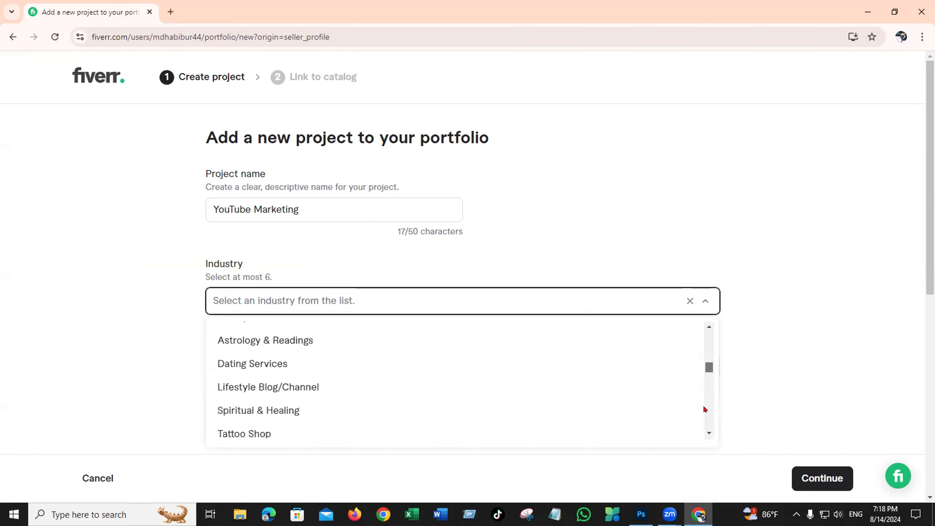
pyautogui.scroll(-2, 704, 413)
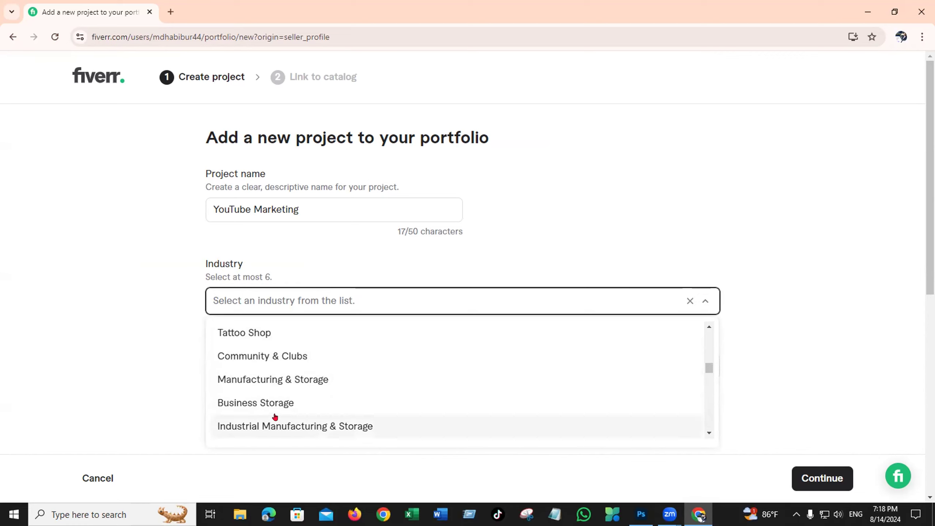
pyautogui.moveTo(706, 368); pyautogui.dragTo(711, 442)
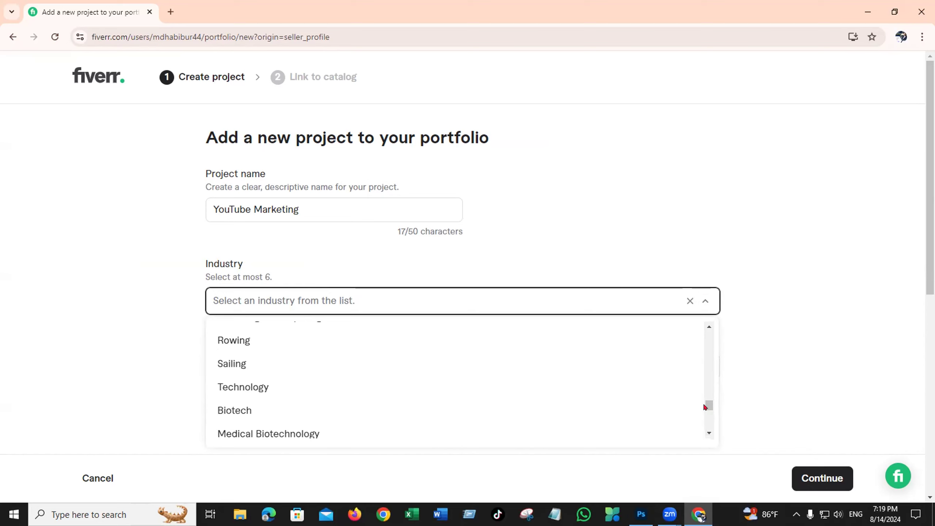
pyautogui.moveTo(704, 415); pyautogui.dragTo(704, 426)
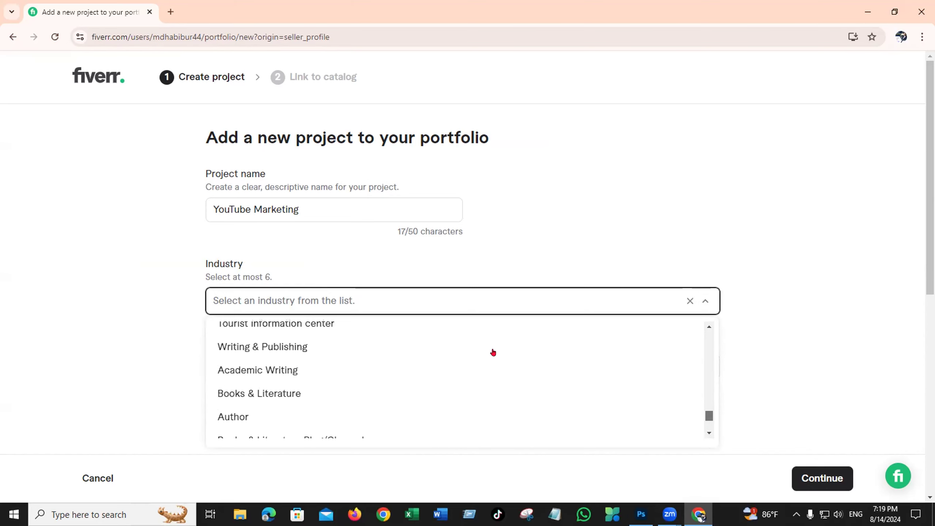
pyautogui.click(256, 350)
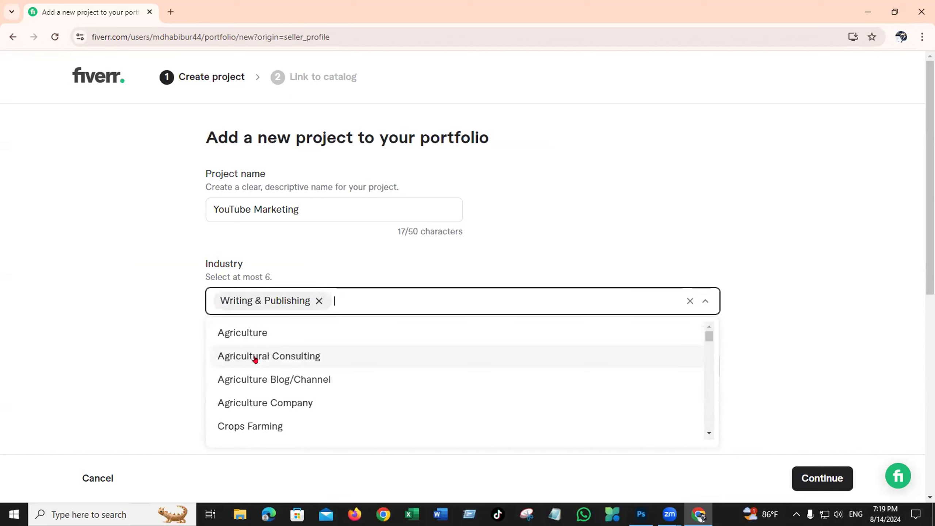
pyautogui.click(252, 357)
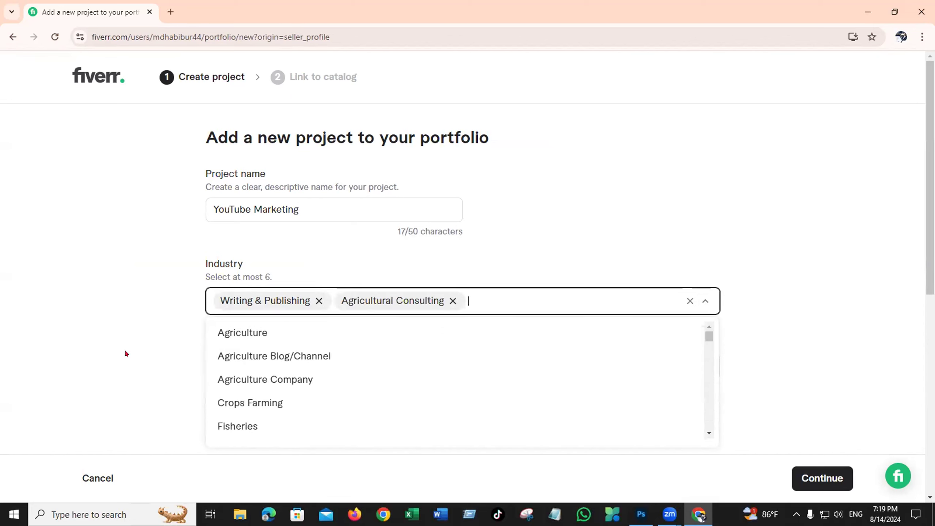
pyautogui.click(450, 299)
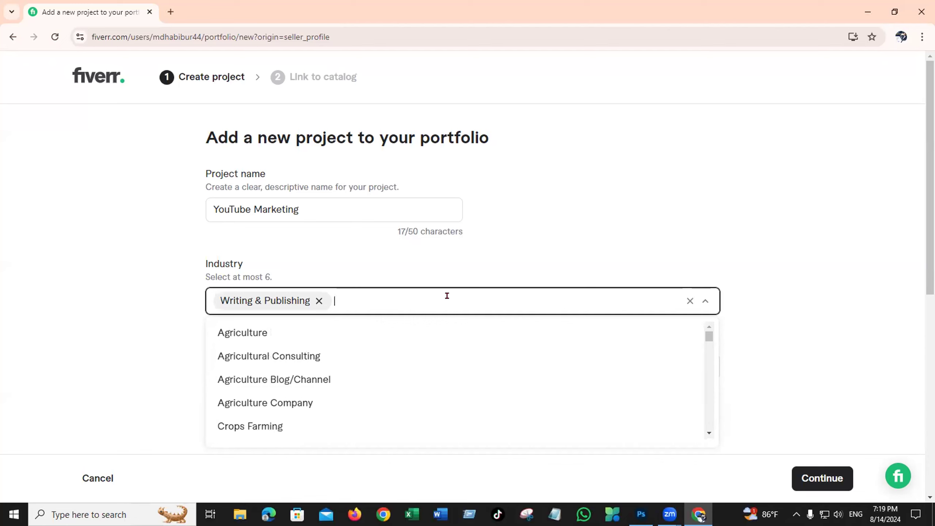
pyautogui.click(845, 313)
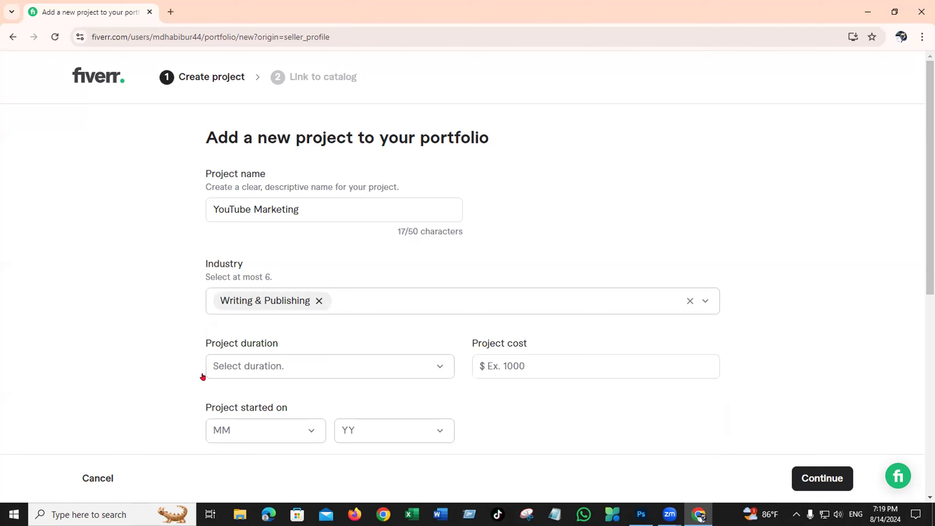
# Set the project duration to 1-7 days.
pyautogui.click(293, 366)
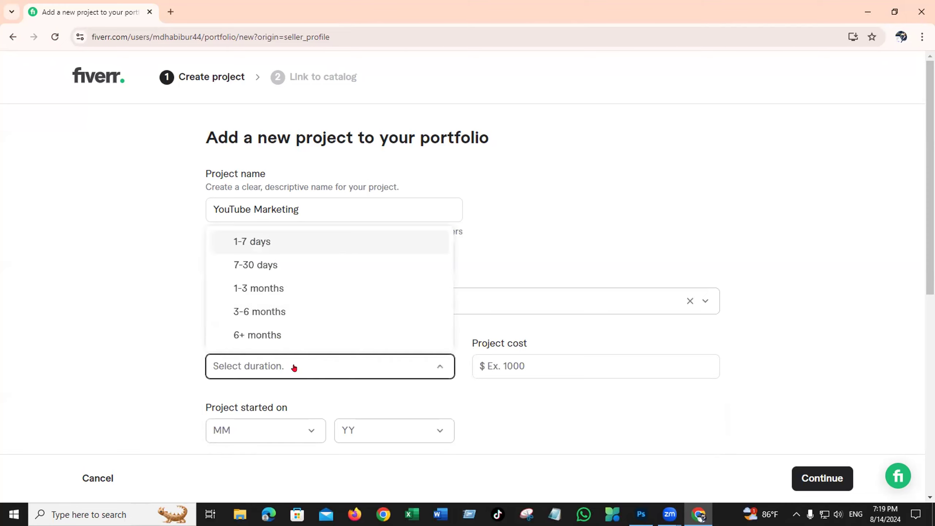
pyautogui.click(256, 240)
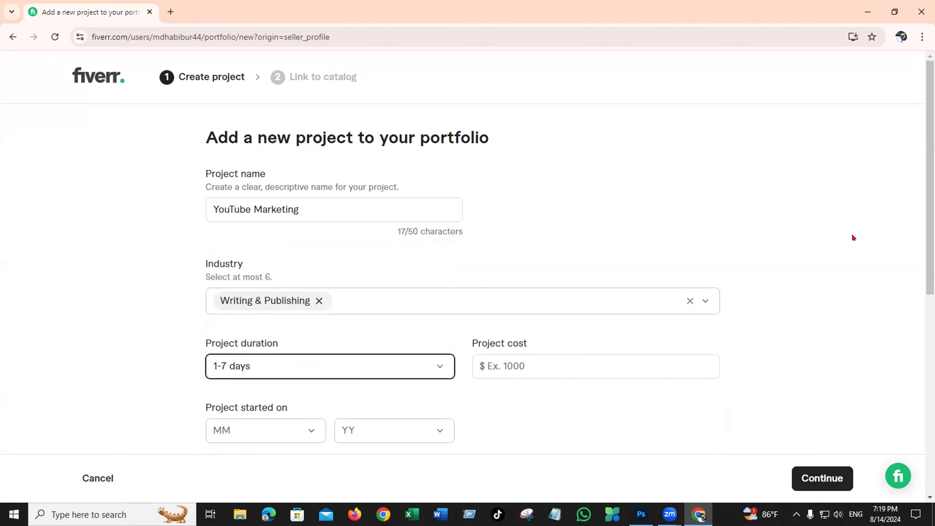
# Examine the remaining project fields and the recommended attachment size, and leave the form for the seller profile.
pyautogui.scroll(-6, 467, 250)
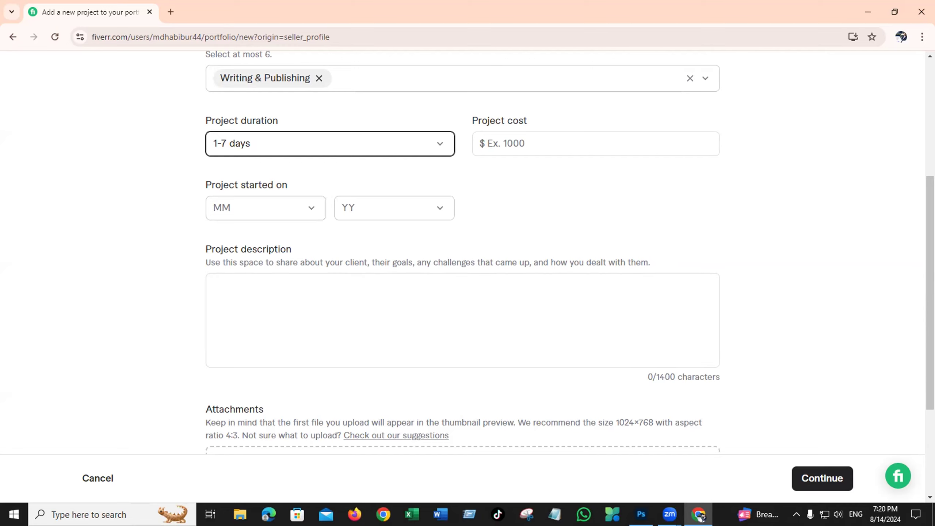
pyautogui.scroll(-4, 871, 380)
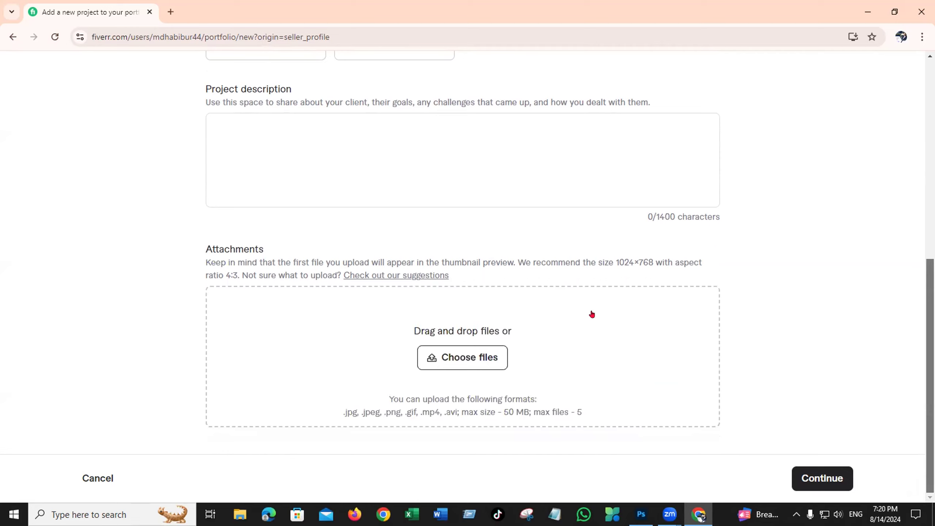
pyautogui.click(429, 197)
pyautogui.moveTo(615, 262); pyautogui.dragTo(654, 259)
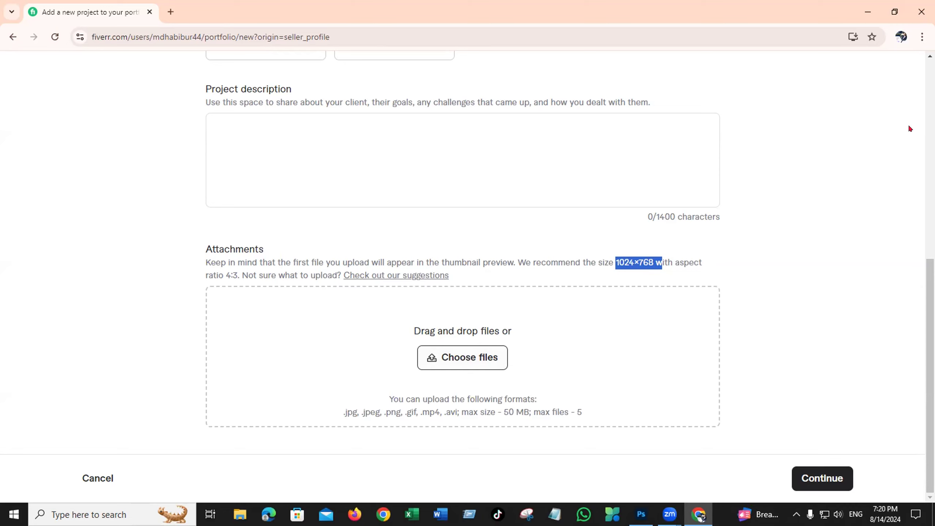
pyautogui.scroll(10, 908, 124)
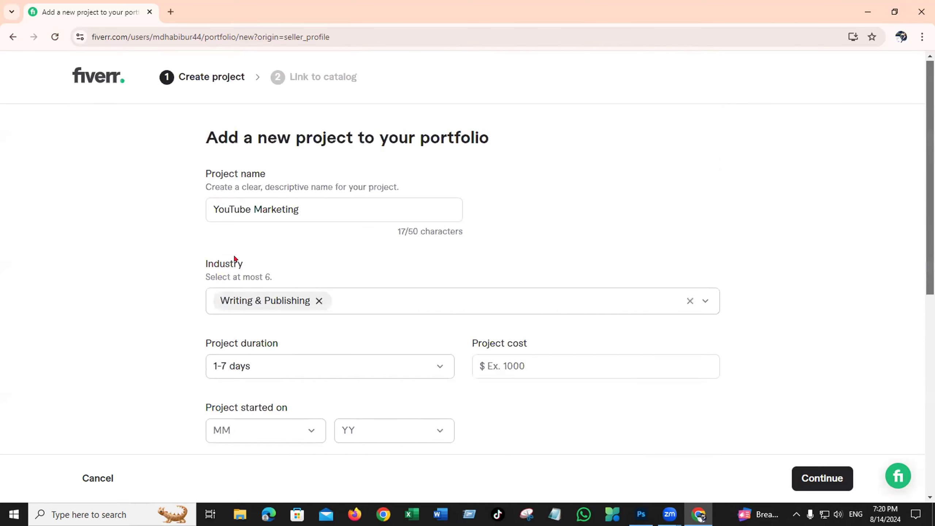
pyautogui.click(12, 37)
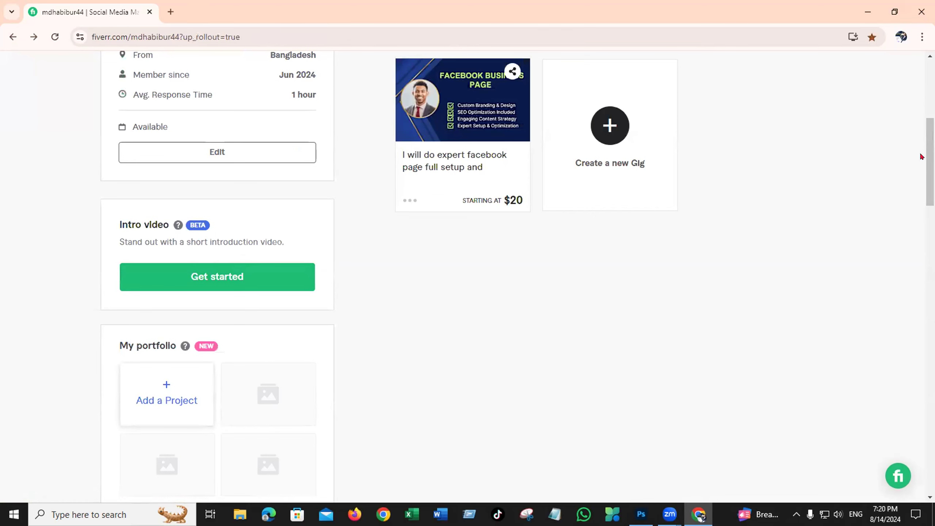
# Look through the portfolio, course, description, languages, tests and skills sections of the seller profile.
pyautogui.moveTo(930, 156); pyautogui.dragTo(930, 211)
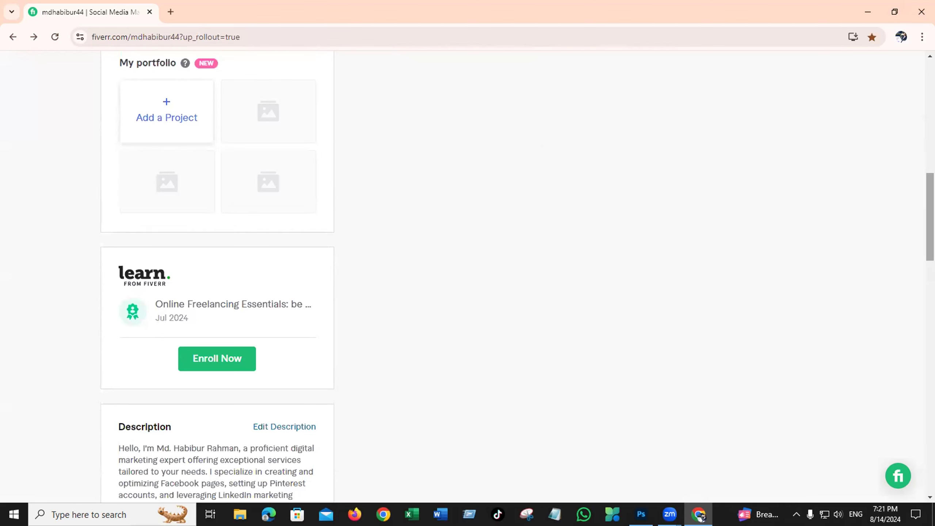
pyautogui.moveTo(930, 214); pyautogui.dragTo(930, 281)
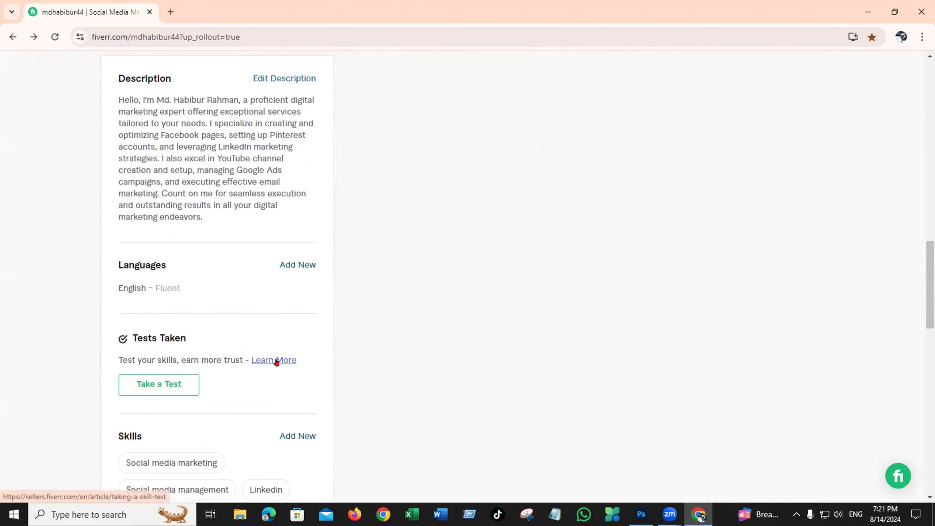
pyautogui.moveTo(930, 302); pyautogui.dragTo(930, 136)
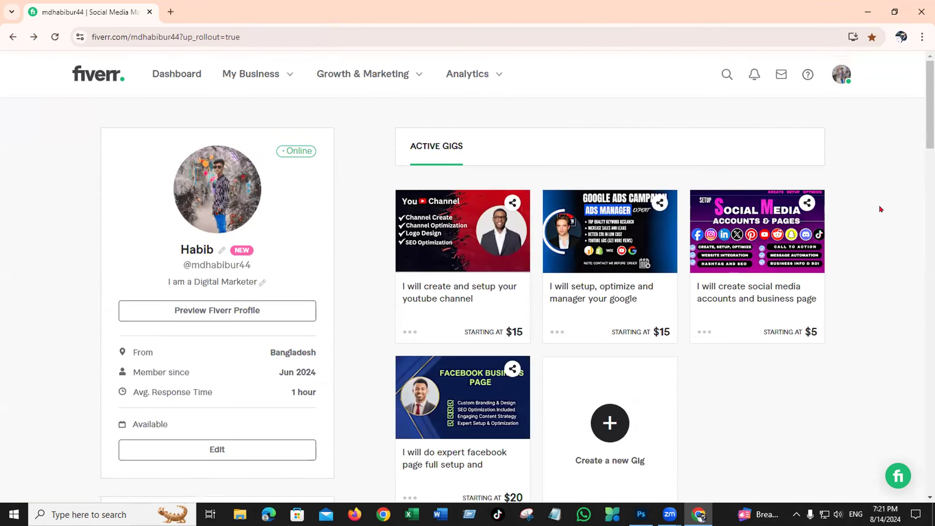
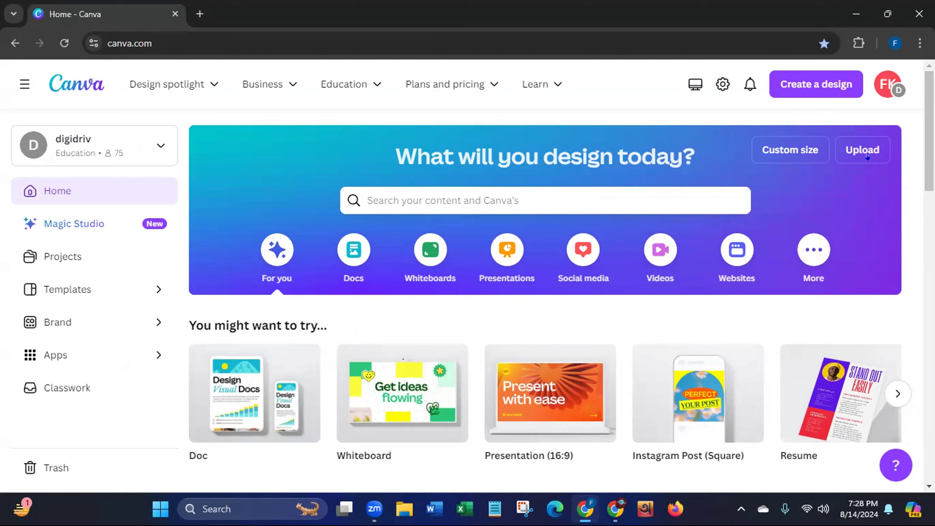
# Switch to Canva and create a blank custom-size design of 1280 × 769 px.
pyautogui.click(782, 149)
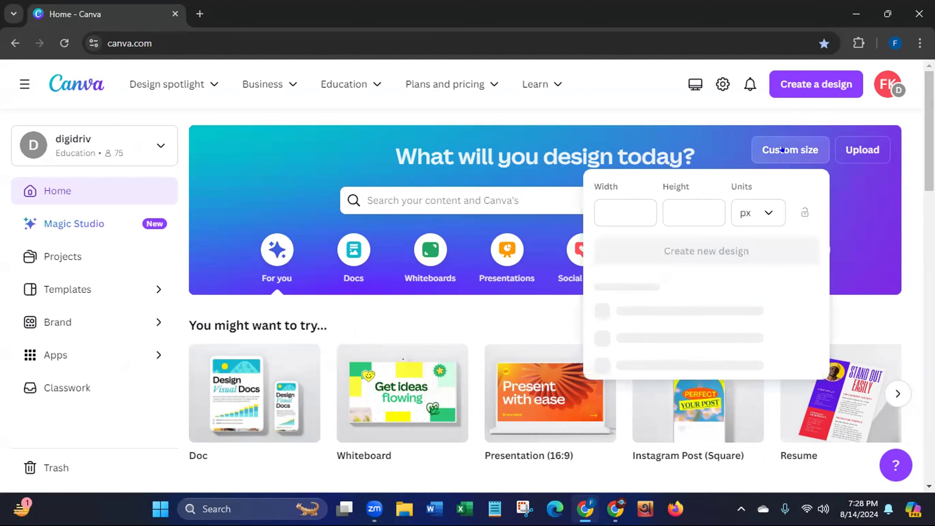
pyautogui.click(611, 206)
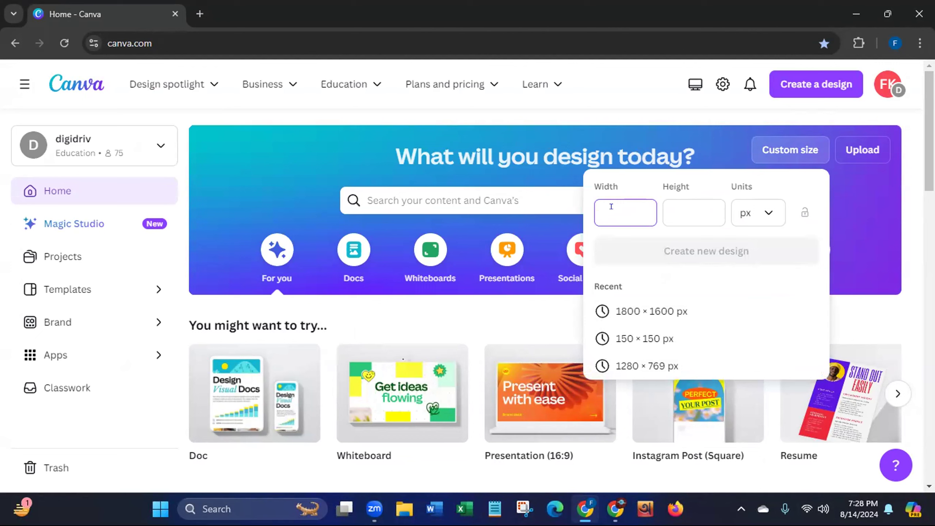
pyautogui.write('1280')
pyautogui.click(706, 215)
pyautogui.write('7')
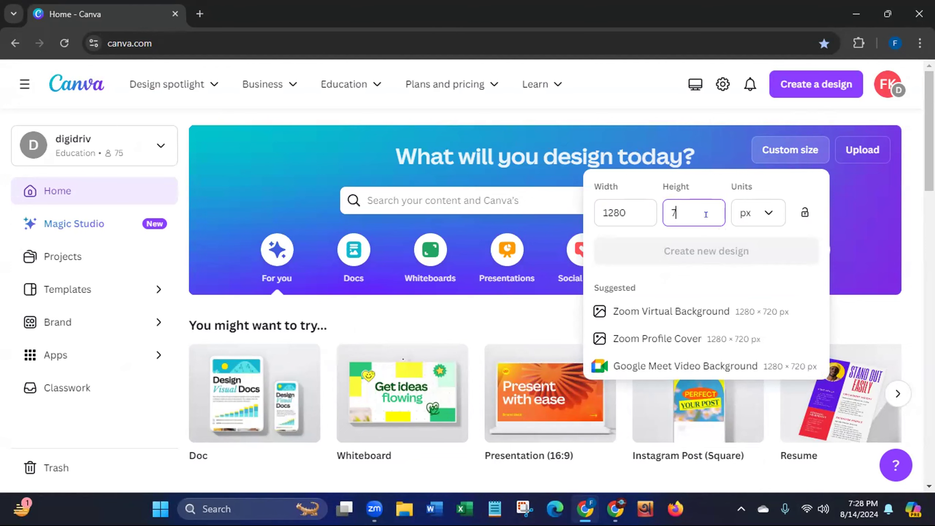
pyautogui.write('69')
pyautogui.click(703, 256)
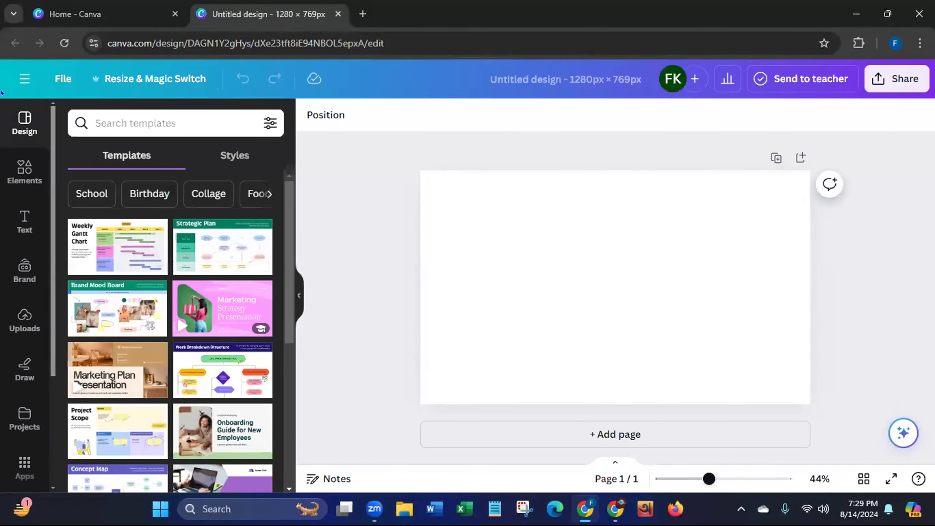
# Search the design elements for "digital marketing".
pyautogui.click(24, 169)
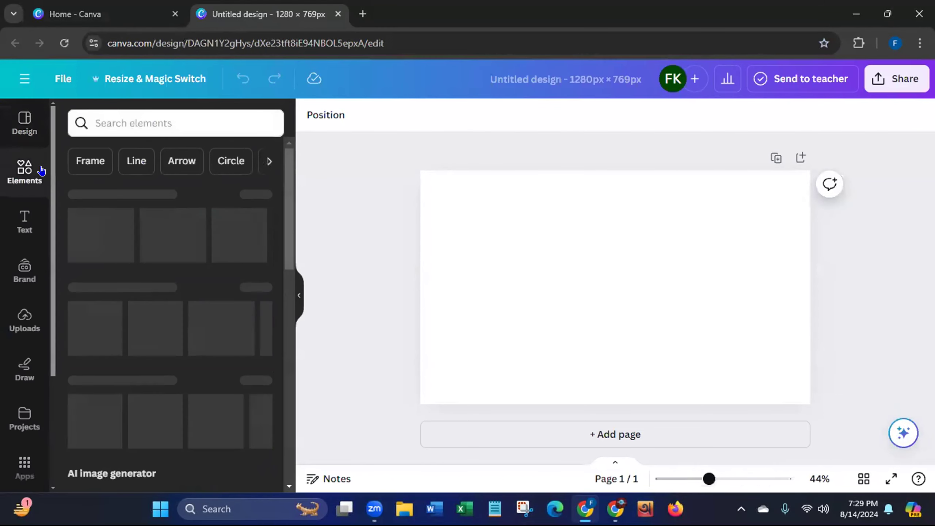
pyautogui.click(120, 112)
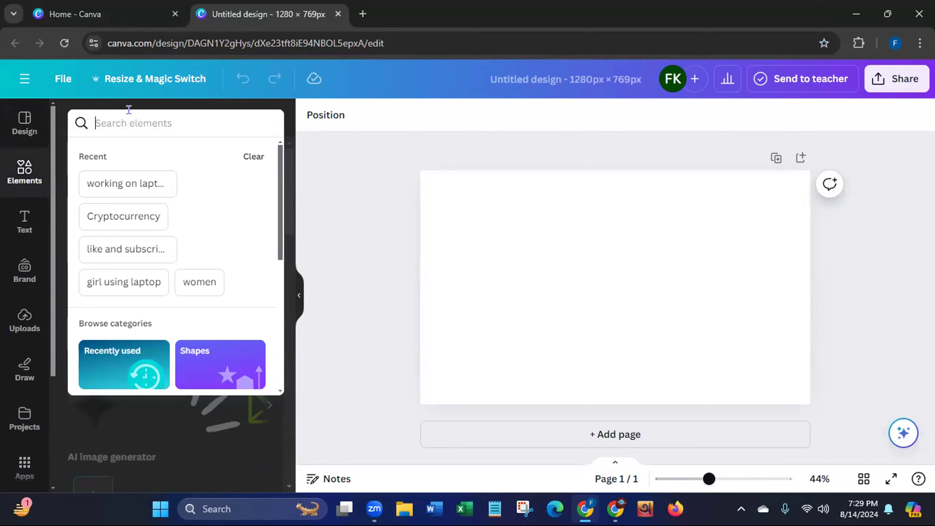
pyautogui.write('D')
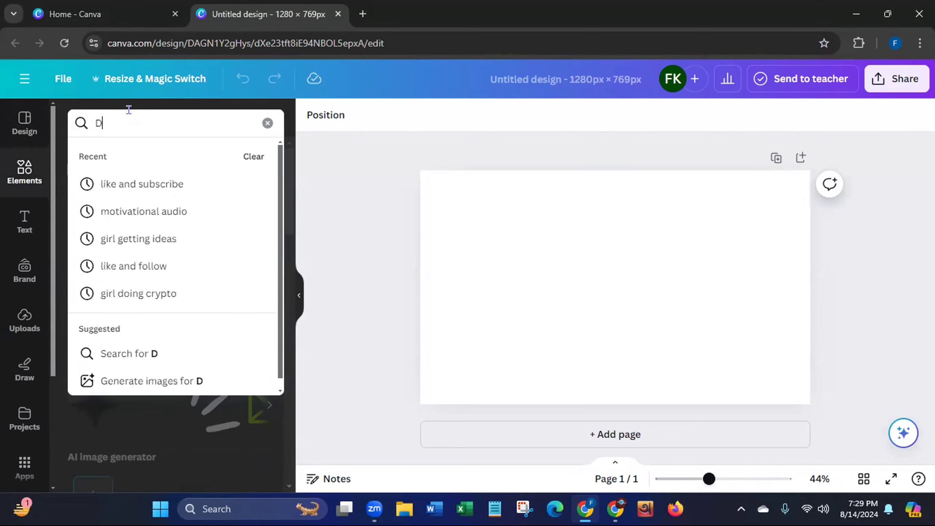
pyautogui.write('igital')
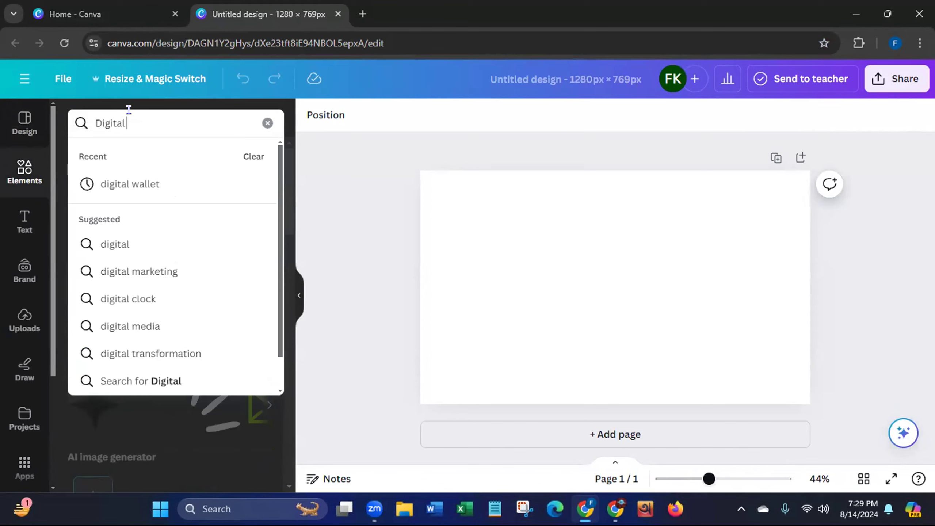
pyautogui.click(106, 278)
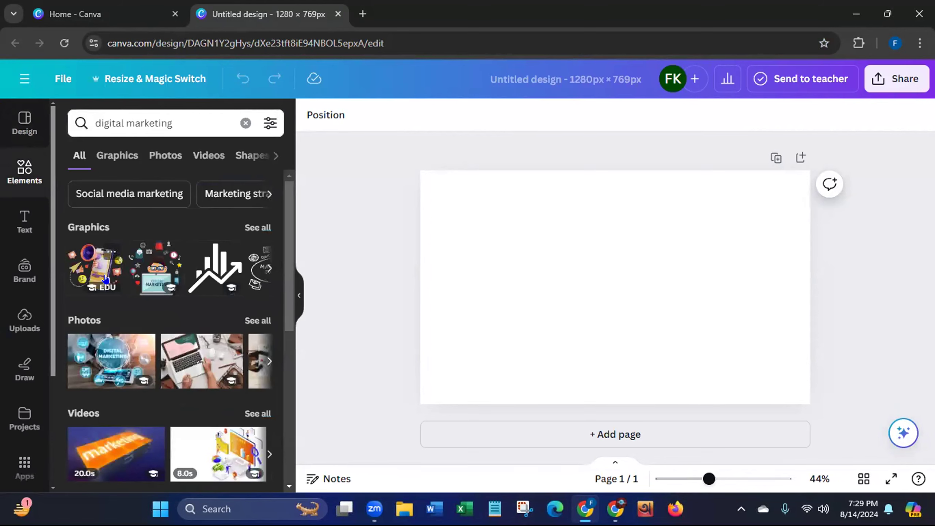
# Search the design templates for "digital marketing".
pyautogui.click(24, 124)
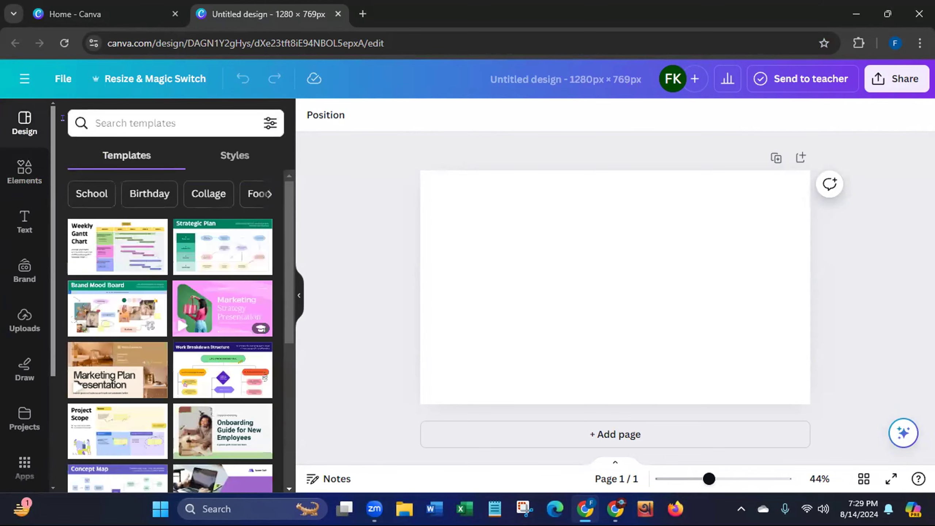
pyautogui.click(99, 117)
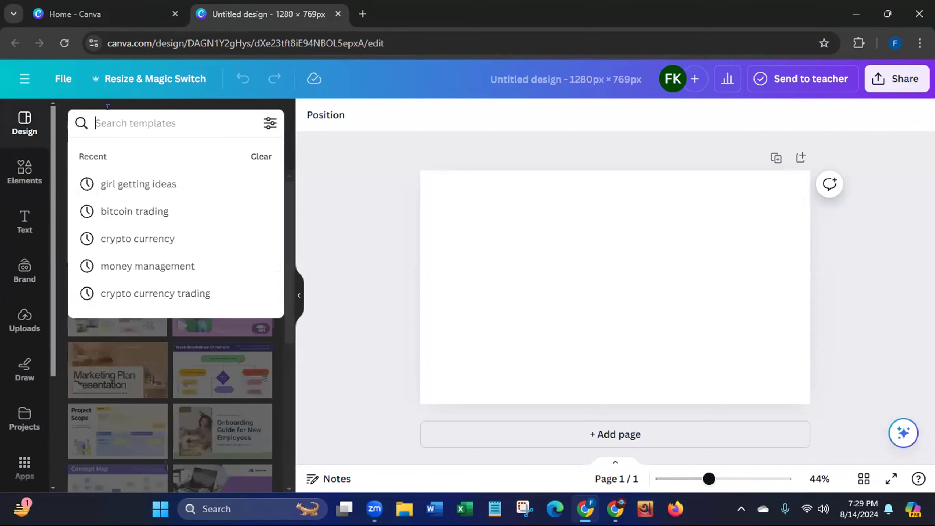
pyautogui.write('digi')
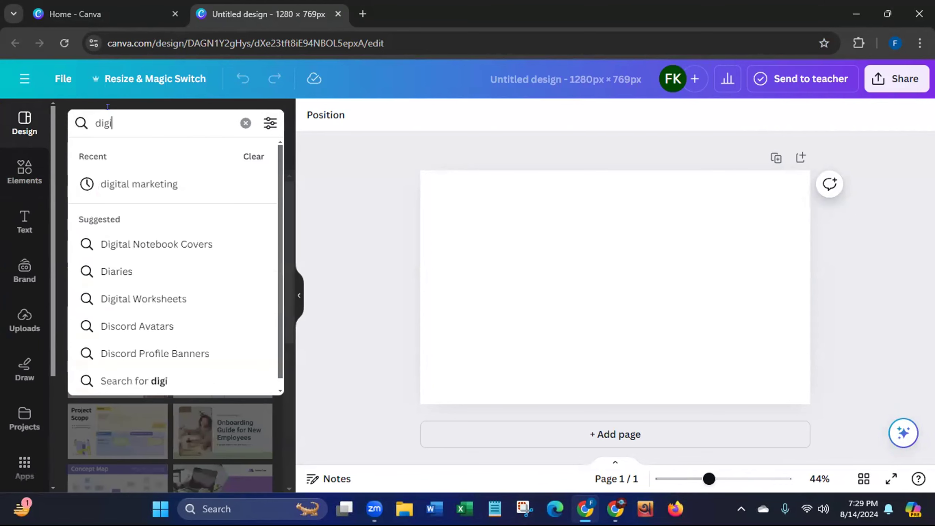
pyautogui.write('tal')
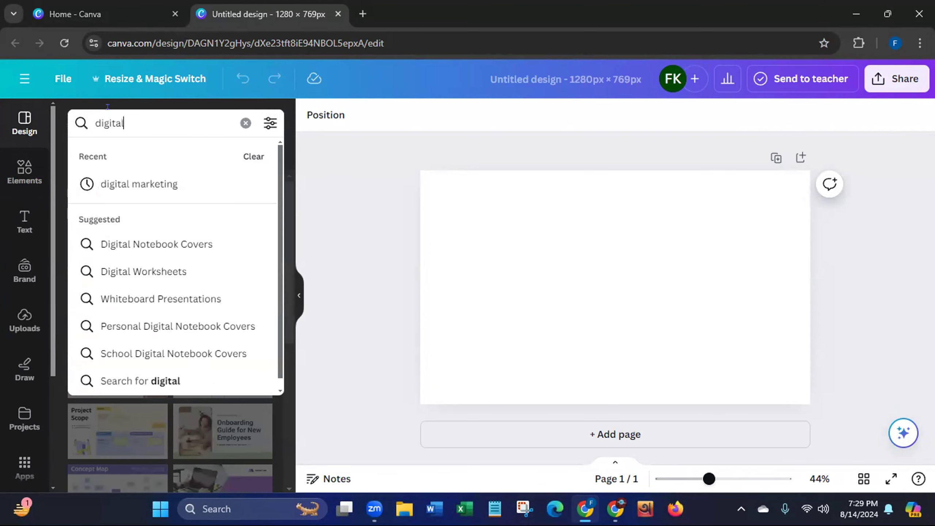
pyautogui.click(134, 183)
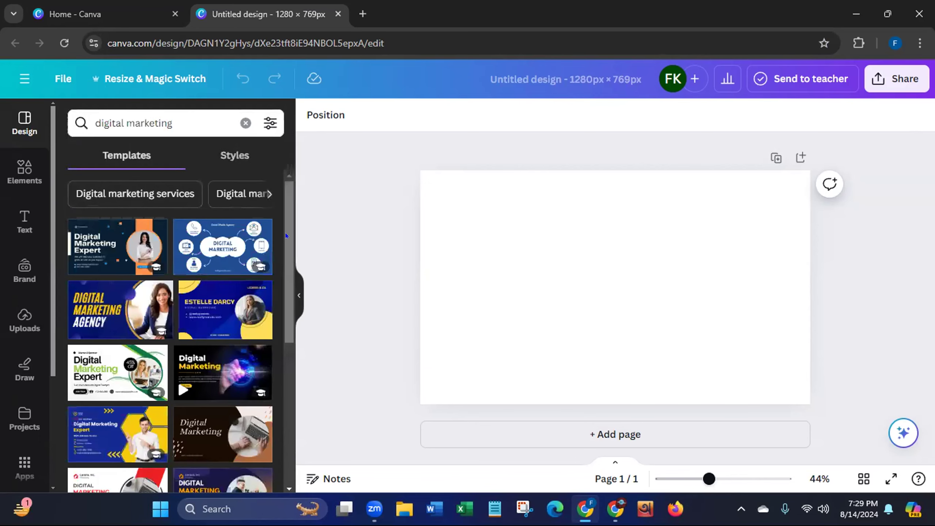
# Browse the digital marketing templates and apply the red and white "Digital Marketing Agency" one with the round laptop photo.
pyautogui.moveTo(285, 235); pyautogui.dragTo(276, 302)
pyautogui.scroll(-5, 277, 302)
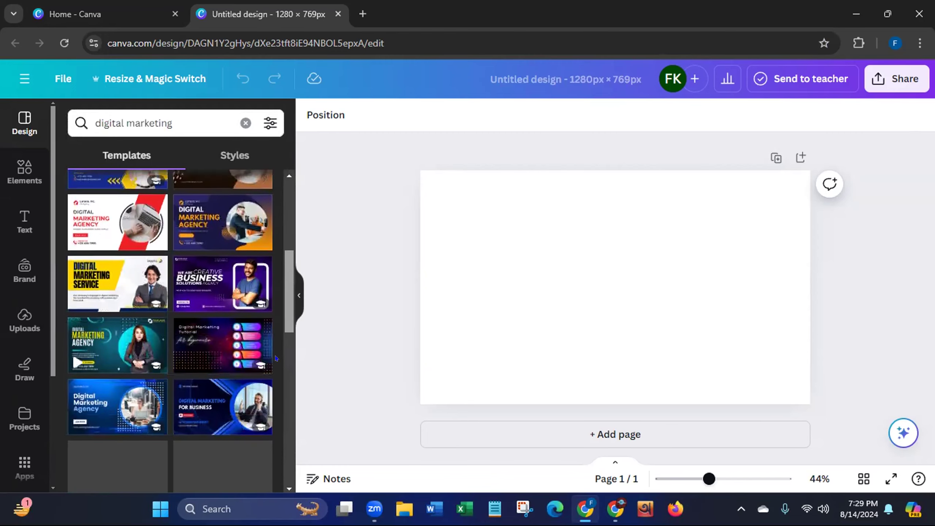
pyautogui.moveTo(277, 365); pyautogui.dragTo(276, 371)
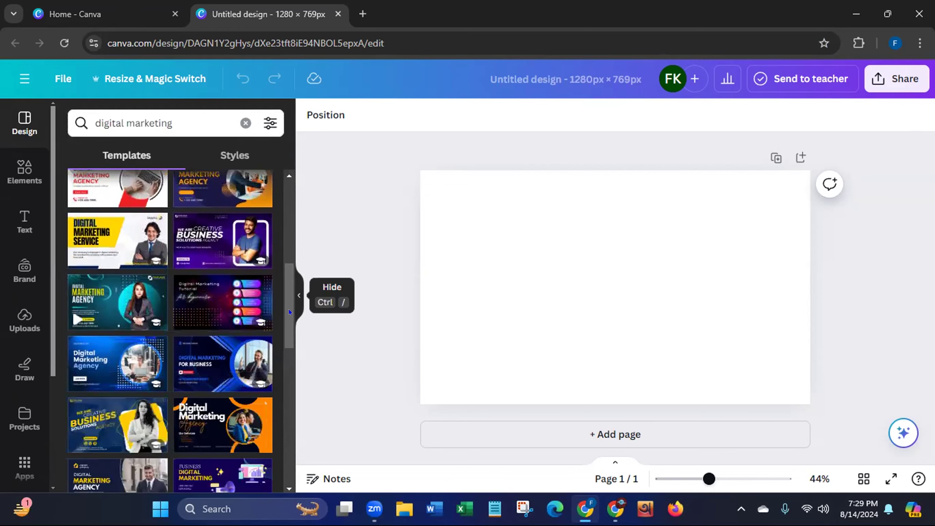
pyautogui.moveTo(286, 313); pyautogui.dragTo(286, 400)
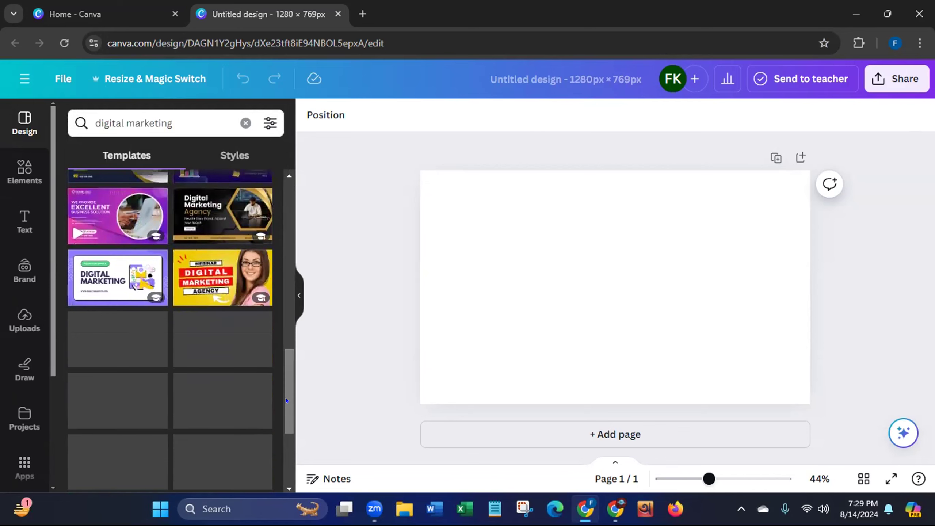
pyautogui.scroll(-3, 286, 406)
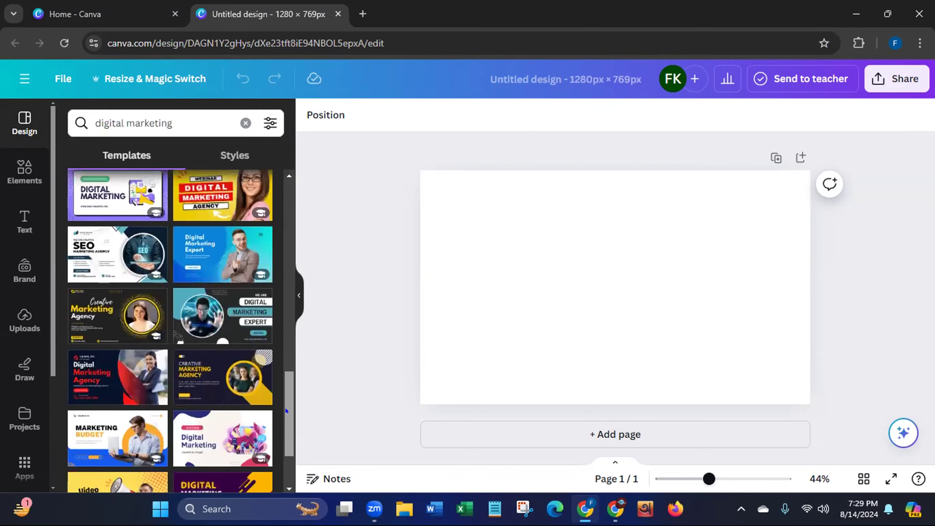
pyautogui.moveTo(286, 406); pyautogui.dragTo(289, 200)
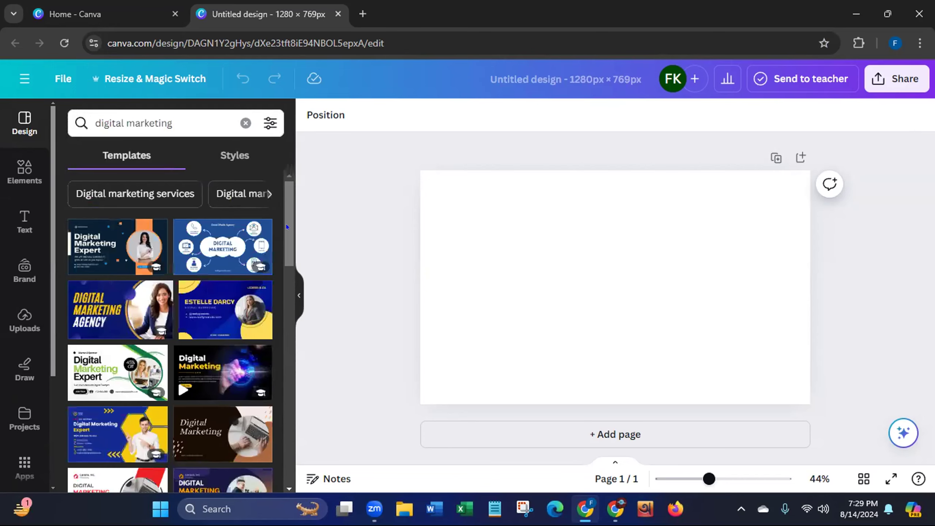
pyautogui.scroll(-4, 277, 268)
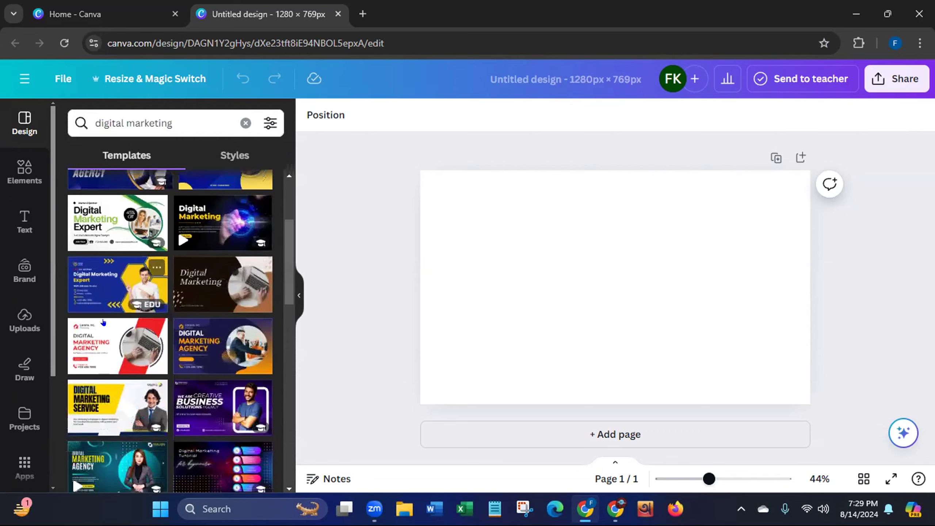
pyautogui.click(114, 359)
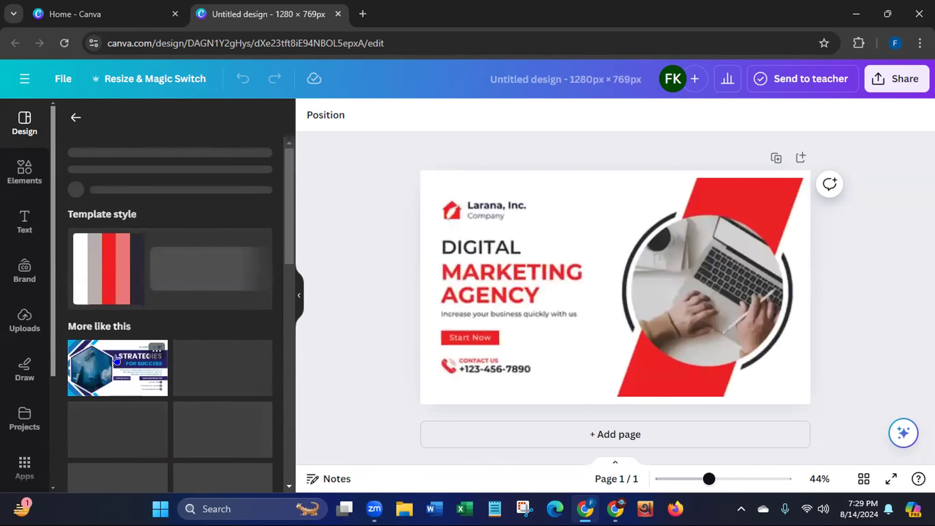
# Replace the template with the similar red and dark curved "Digital Marketing Agency" design showing two people at a laptop.
pyautogui.moveTo(289, 216); pyautogui.dragTo(287, 291)
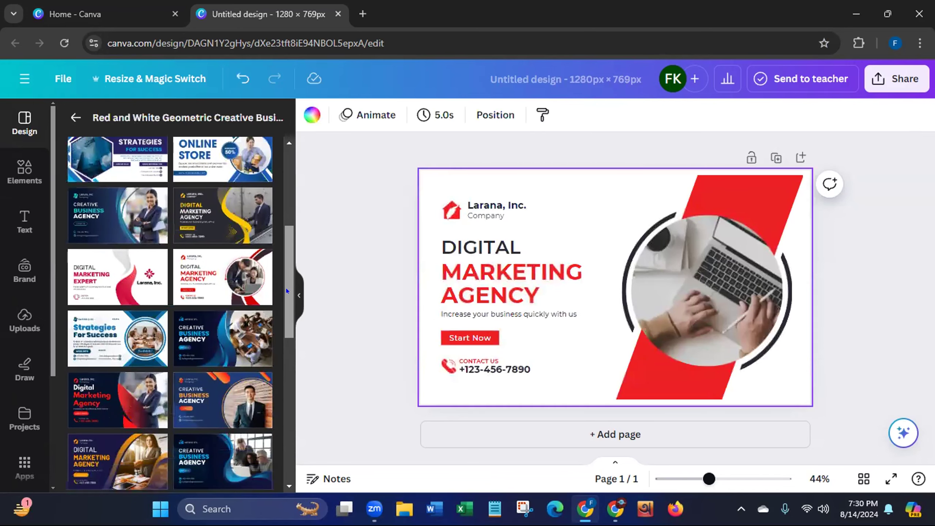
pyautogui.moveTo(287, 298)
pyautogui.mouseDown()
pyautogui.moveTo(287, 354)
pyautogui.moveTo(292, 301)
pyautogui.mouseUp()
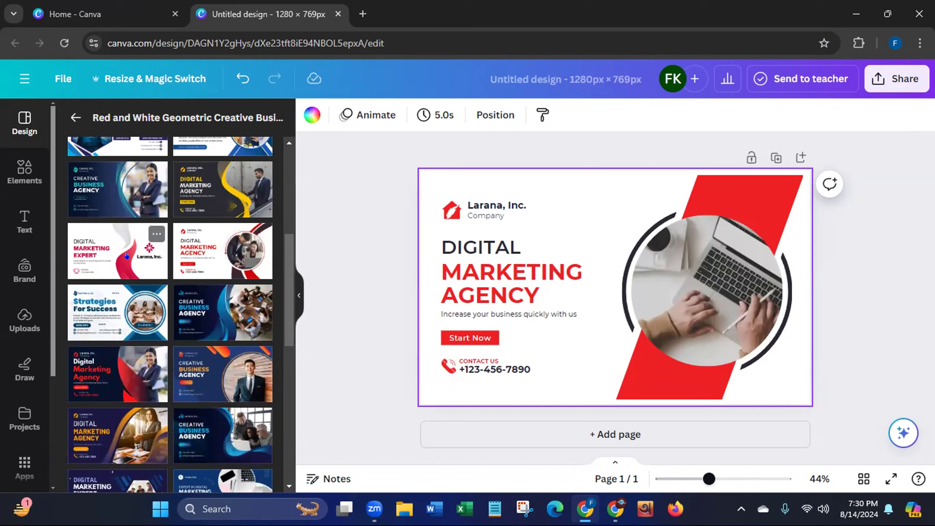
pyautogui.click(209, 256)
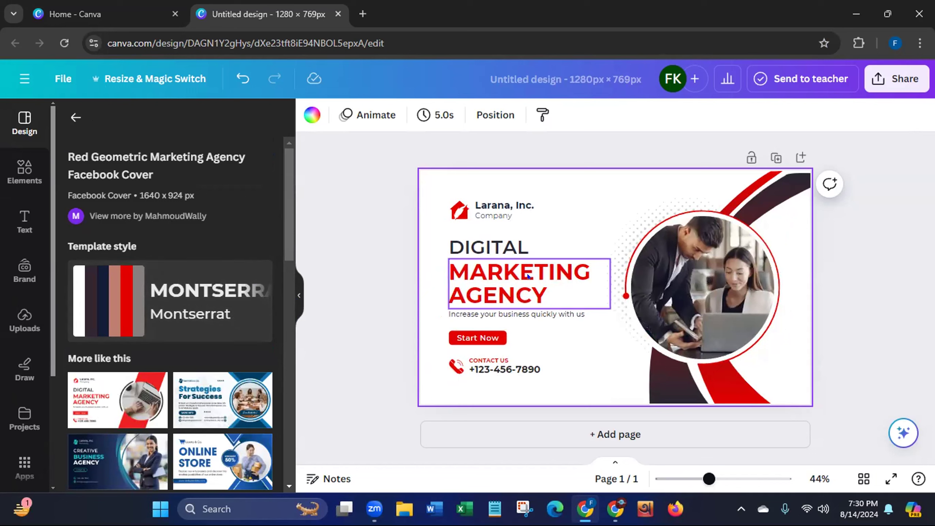
pyautogui.click(529, 247)
pyautogui.doubleClick(522, 242)
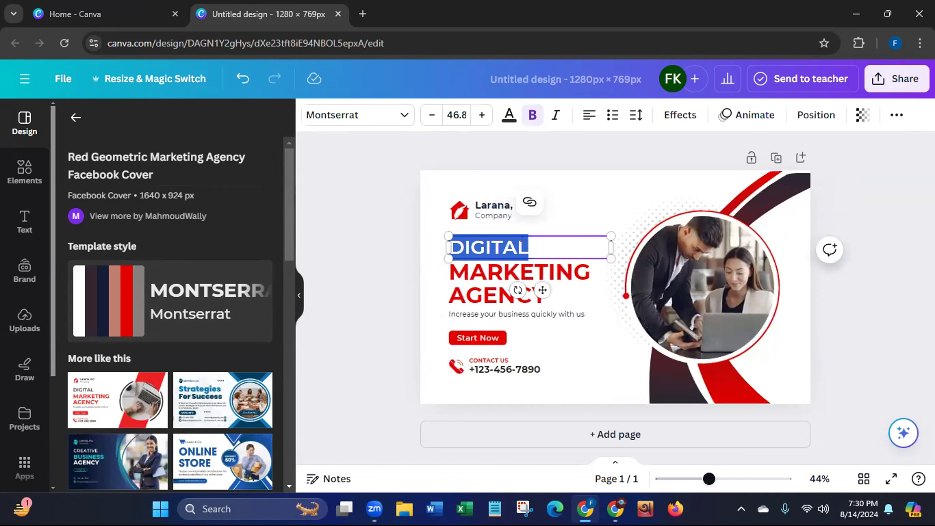
pyautogui.press('BackSpace')
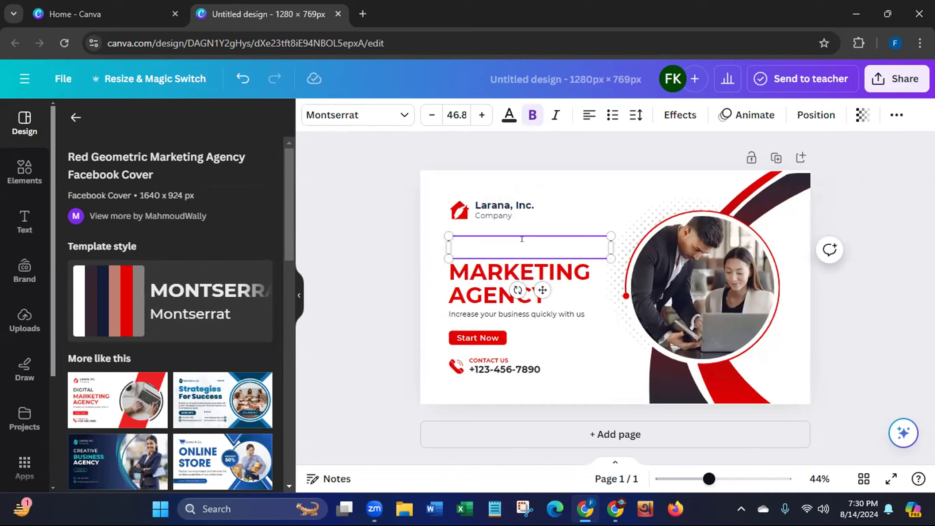
pyautogui.hotkey('ctrl', 'z')
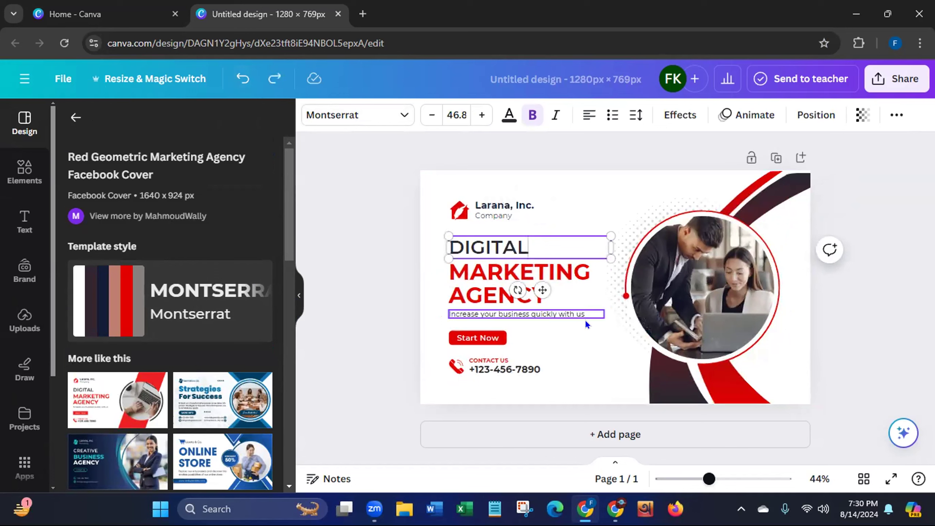
# Replace the red "MARKETING AGENCY" heading with "PINTEREST MARKETING".
pyautogui.click(549, 297)
pyautogui.doubleClick(551, 290)
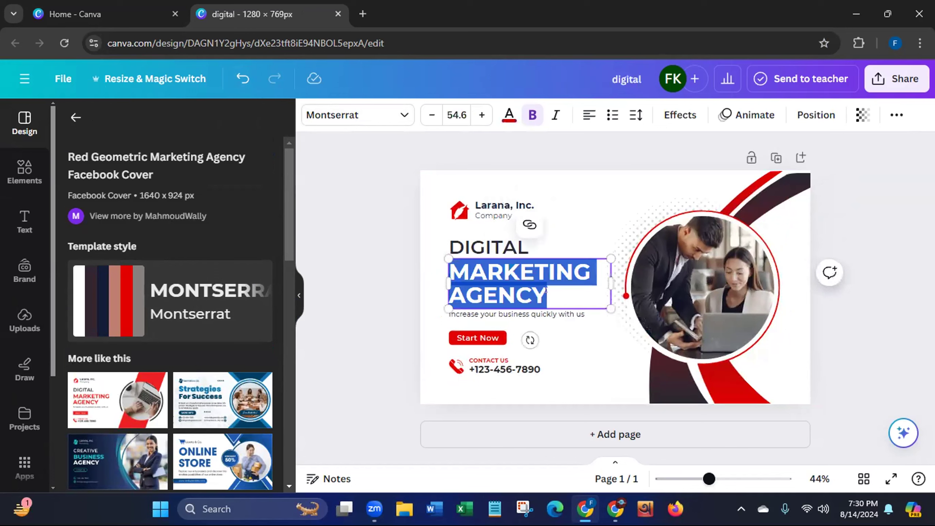
pyautogui.press('BackSpace')
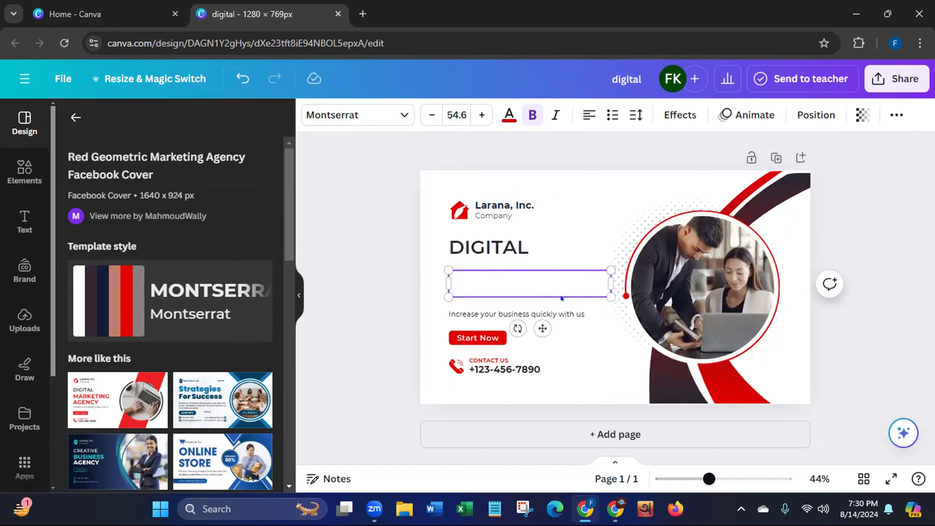
pyautogui.write('PINTEREST MAR')
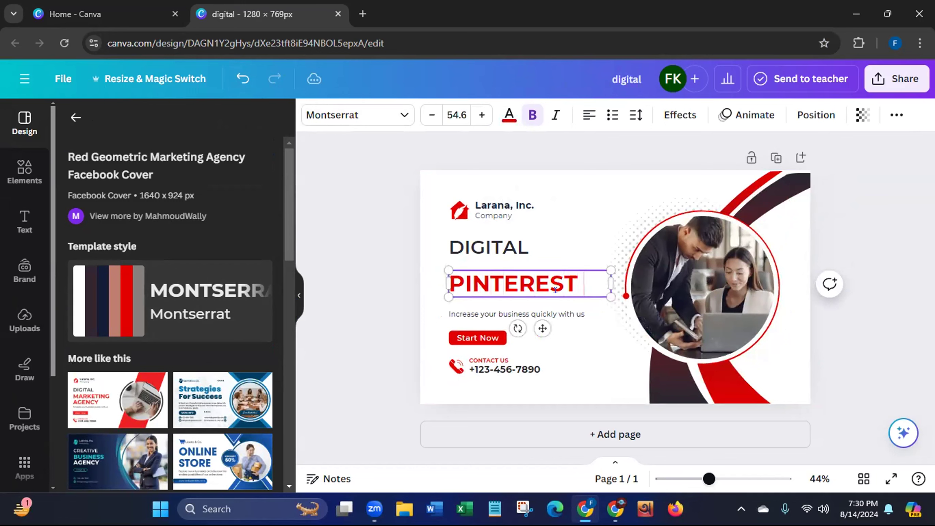
pyautogui.write('KETING')
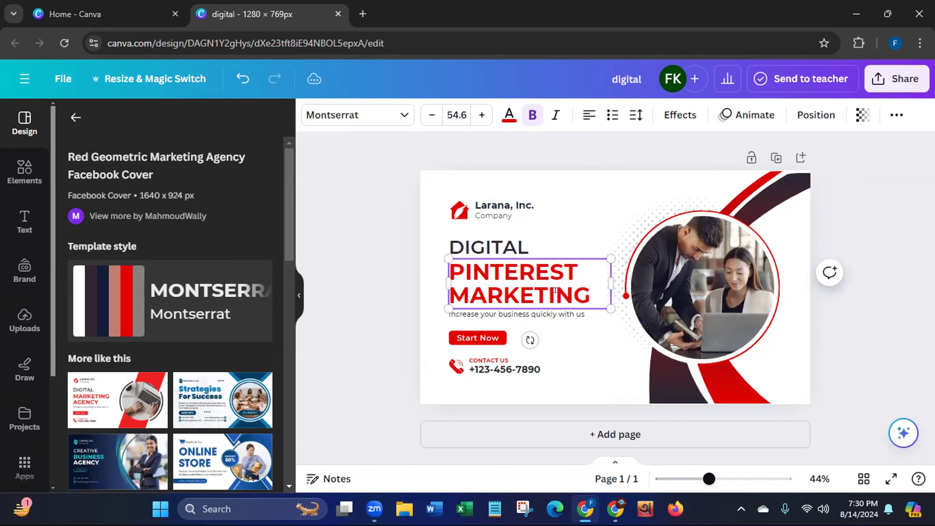
# Replace the dark "DIGITAL" line above the red heading with "MANAGER".
pyautogui.click(530, 244)
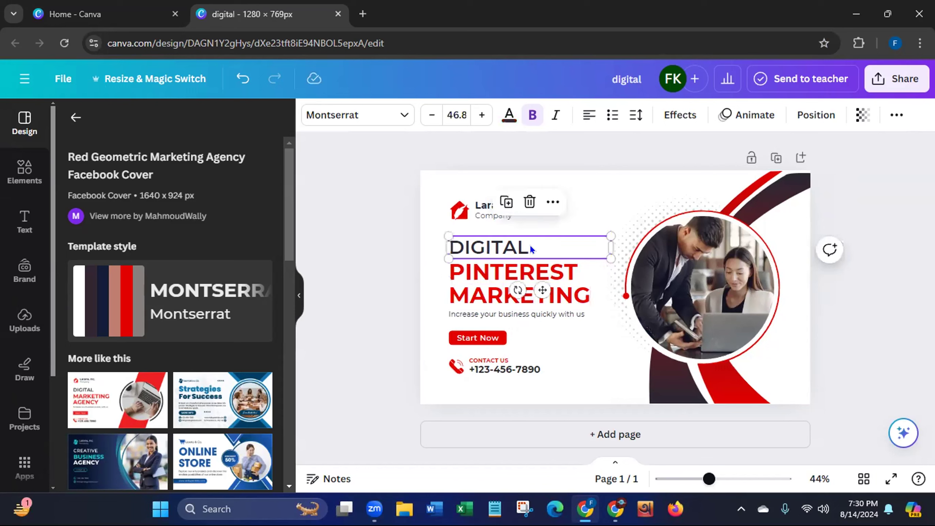
pyautogui.click(527, 243)
pyautogui.press('BackSpace')
pyautogui.write('MANAGER')
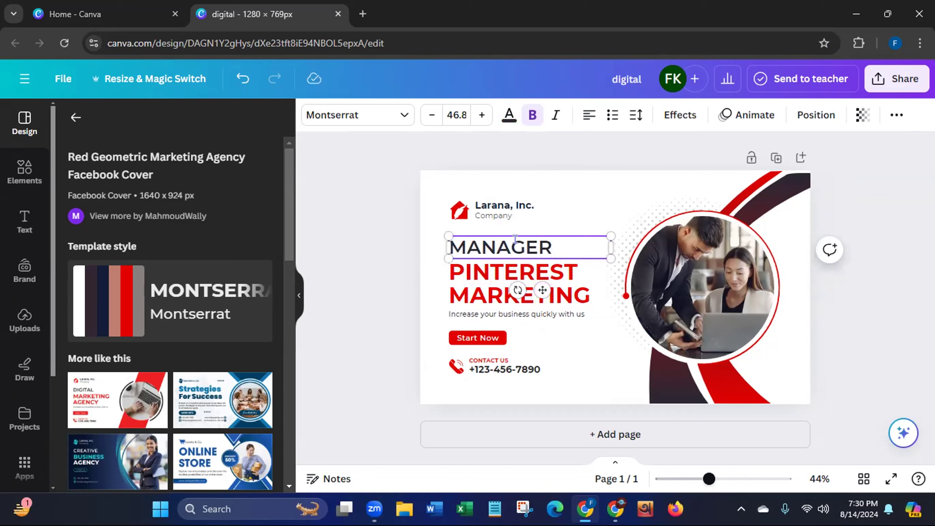
pyautogui.press('Escape')
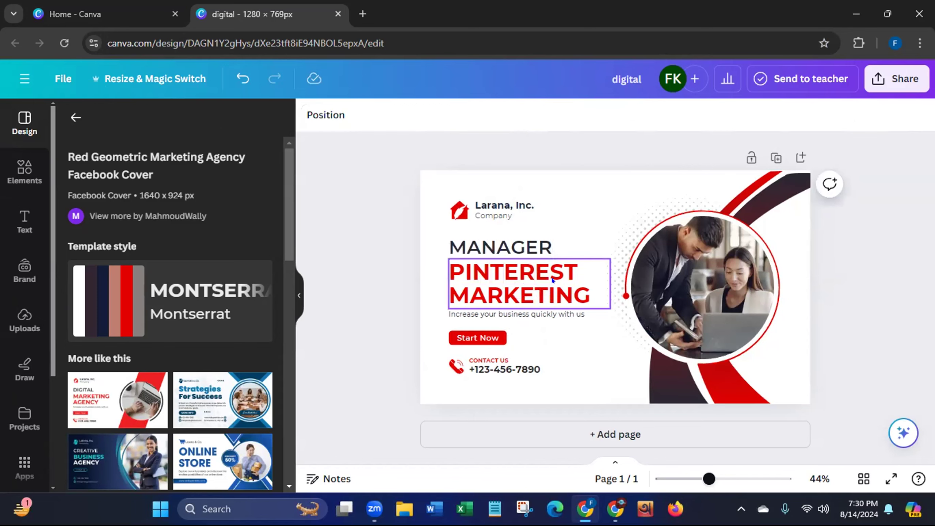
# Move the "PINTEREST MARKETING" heading up and place the "MANAGER" line between it and the tagline.
pyautogui.moveTo(507, 246); pyautogui.dragTo(508, 320)
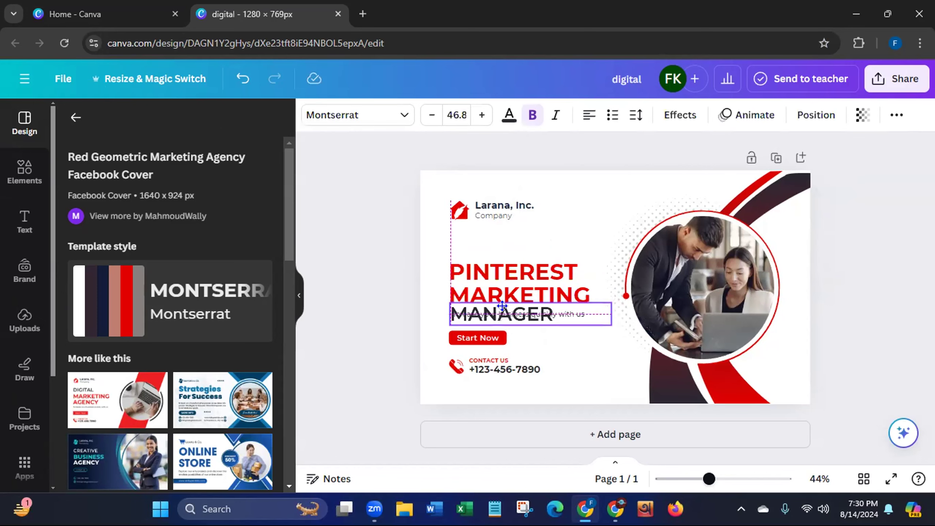
pyautogui.click(509, 299)
pyautogui.moveTo(508, 288); pyautogui.dragTo(509, 258)
pyautogui.click(516, 322)
pyautogui.moveTo(533, 356); pyautogui.dragTo(534, 325)
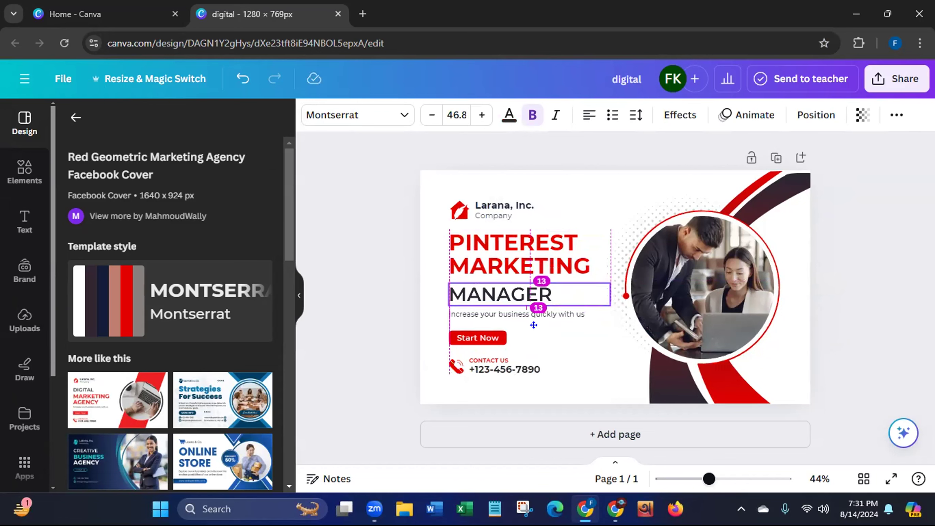
pyautogui.moveTo(534, 326); pyautogui.dragTo(534, 326)
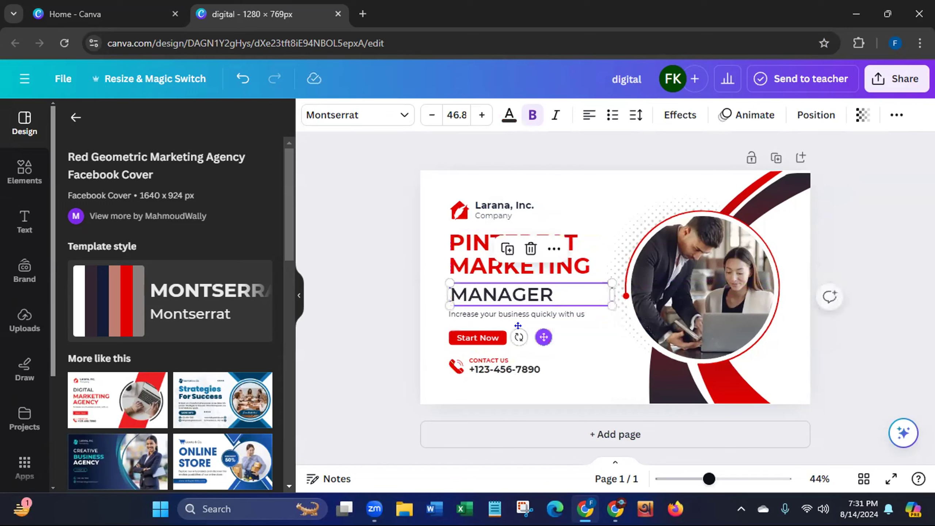
pyautogui.click(395, 338)
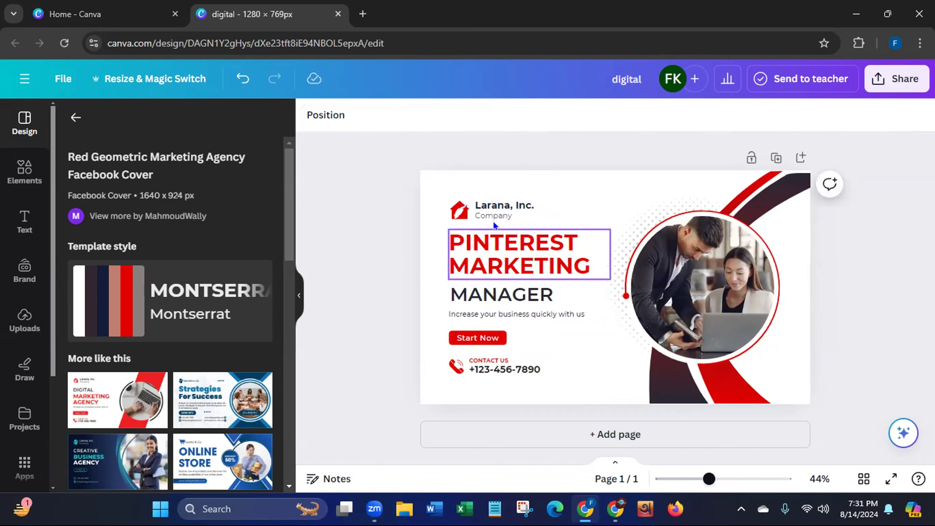
# Delete the "Larana, Inc." company name, the "Company" label and the house logo above the heading.
pyautogui.click(496, 204)
pyautogui.press('Delete')
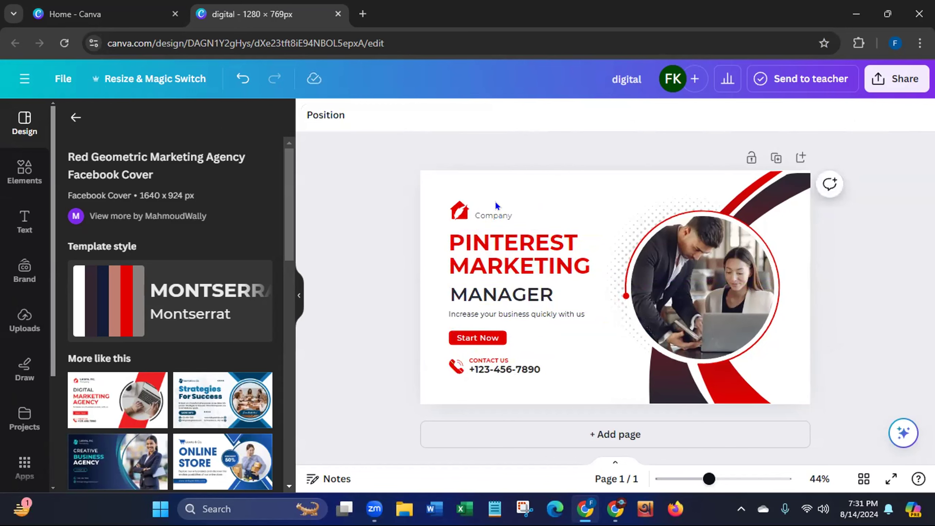
pyautogui.click(486, 219)
pyautogui.press('Delete')
pyautogui.click(461, 212)
pyautogui.press('Delete')
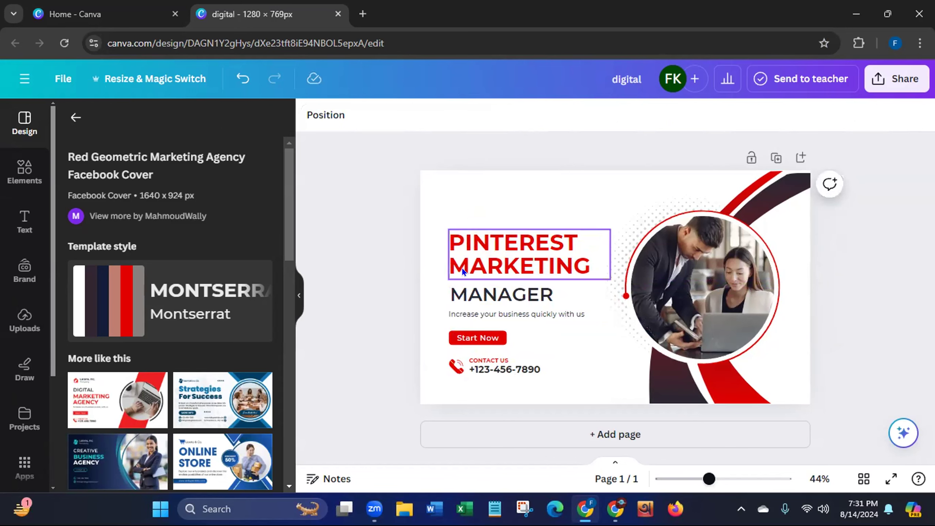
# Delete the contact phone number, the "CONTACT US" label and the phone icon below the red button.
pyautogui.click(486, 366)
pyautogui.press('Delete')
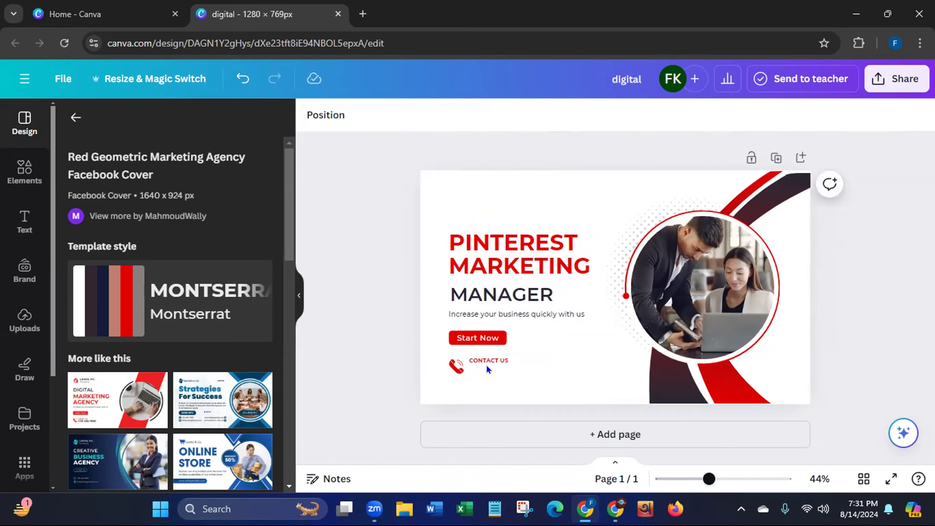
pyautogui.click(486, 357)
pyautogui.press('Delete')
# Replace the "Start Now" text on the red button with "Order Now".
pyautogui.click(495, 332)
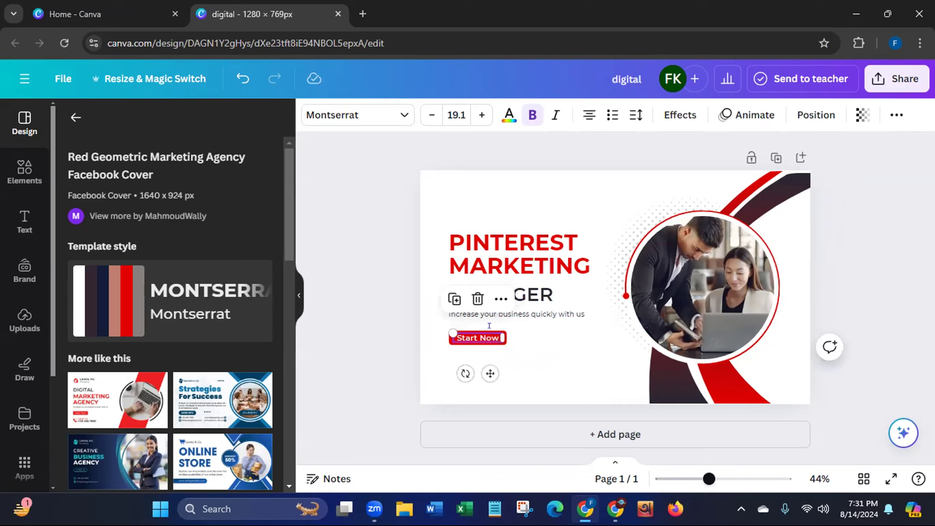
pyautogui.press('Delete')
pyautogui.write('O')
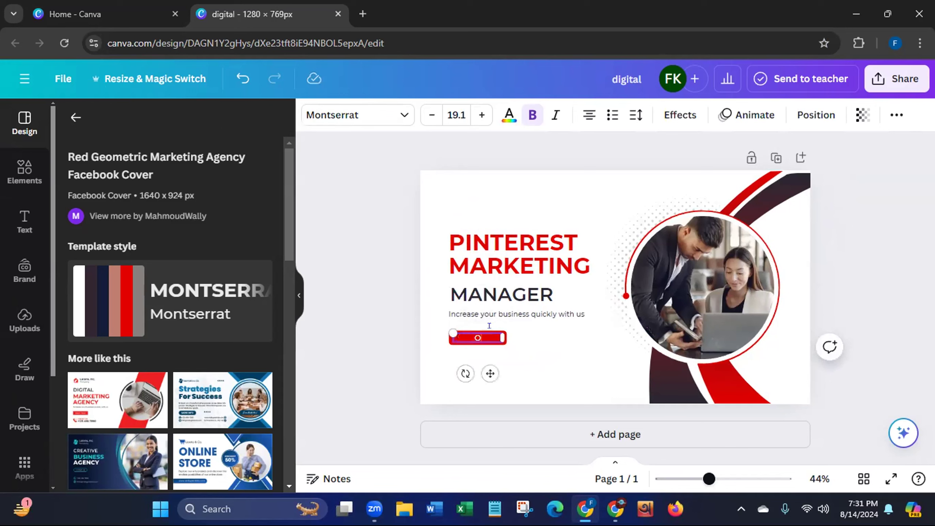
pyautogui.write('rder Now')
pyautogui.click(374, 301)
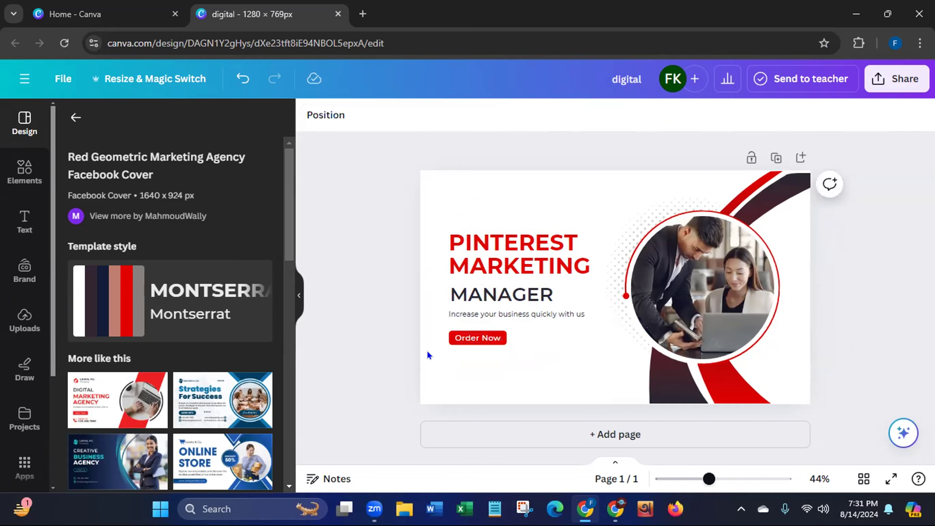
# Group the "Order Now" text with its red shape and move the group lower, aligned to the design's left margin.
pyautogui.moveTo(530, 333); pyautogui.dragTo(472, 344)
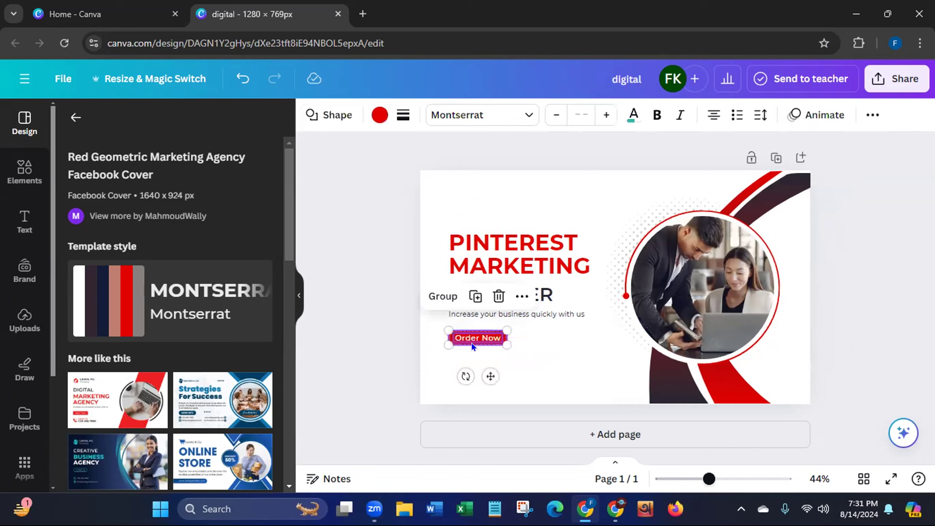
pyautogui.click(442, 296)
pyautogui.moveTo(490, 376)
pyautogui.mouseDown()
pyautogui.moveTo(517, 376)
pyautogui.moveTo(518, 390)
pyautogui.moveTo(508, 359)
pyautogui.moveTo(476, 378)
pyautogui.mouseUp()
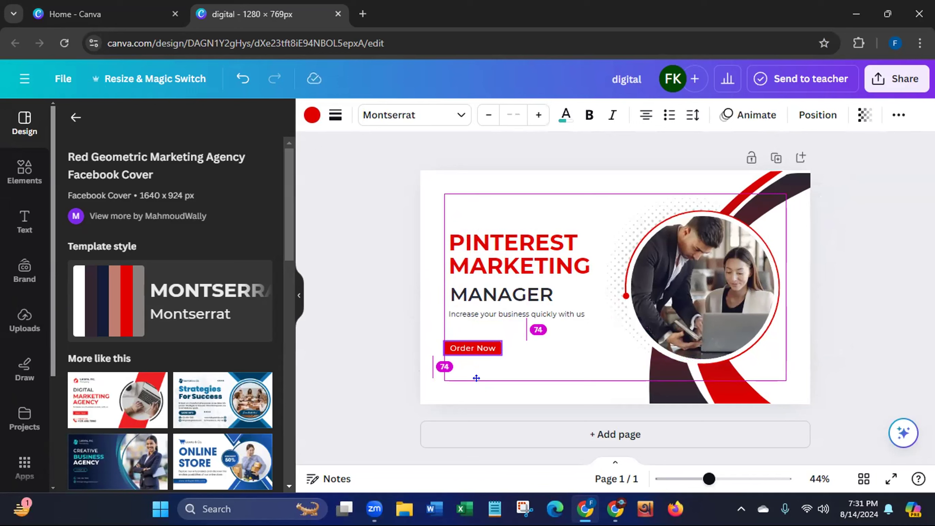
pyautogui.moveTo(476, 378)
pyautogui.mouseDown()
pyautogui.moveTo(509, 365)
pyautogui.moveTo(563, 365)
pyautogui.moveTo(511, 366)
pyautogui.moveTo(508, 380)
pyautogui.moveTo(475, 379)
pyautogui.mouseUp()
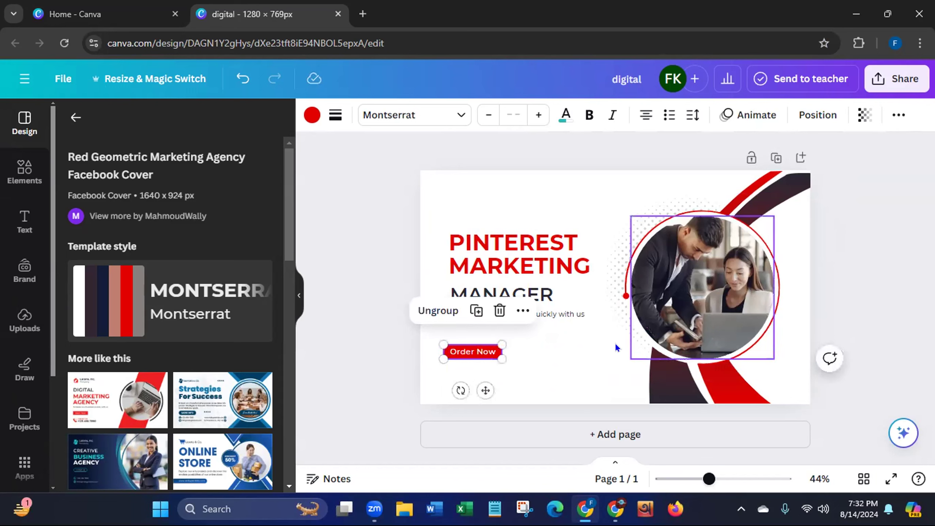
pyautogui.moveTo(477, 380); pyautogui.dragTo(476, 390)
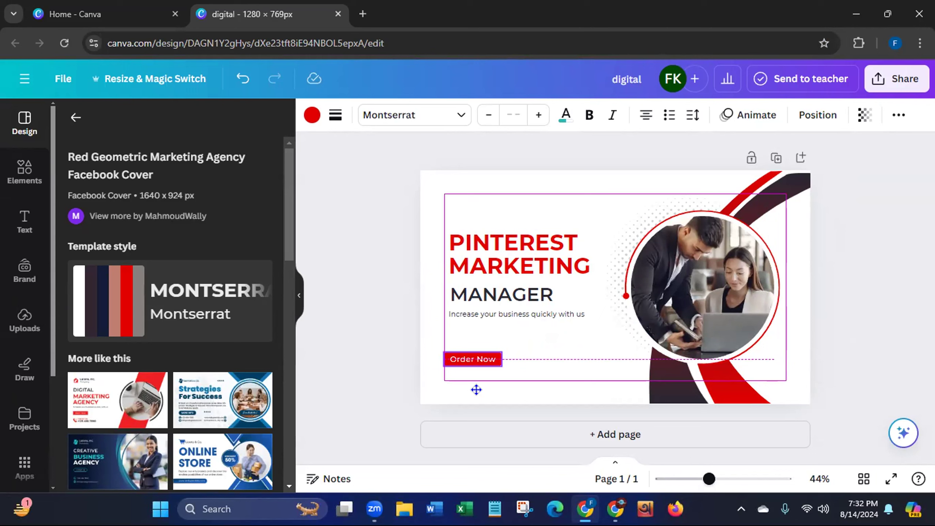
pyautogui.moveTo(476, 389); pyautogui.dragTo(476, 389)
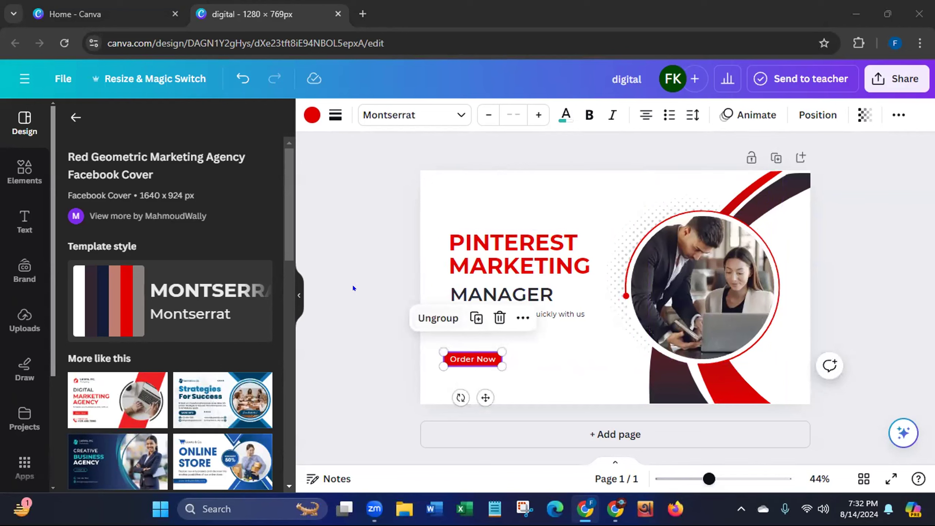
# Move the "PINTEREST MARKETING" heading up and align it with the design's left margin.
pyautogui.click(508, 258)
pyautogui.moveTo(508, 258); pyautogui.dragTo(499, 226)
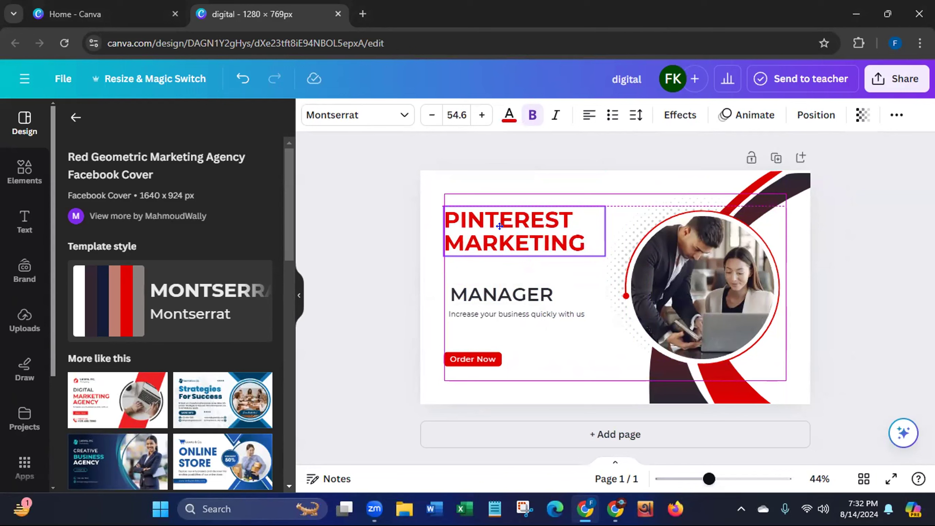
pyautogui.moveTo(500, 226); pyautogui.dragTo(500, 226)
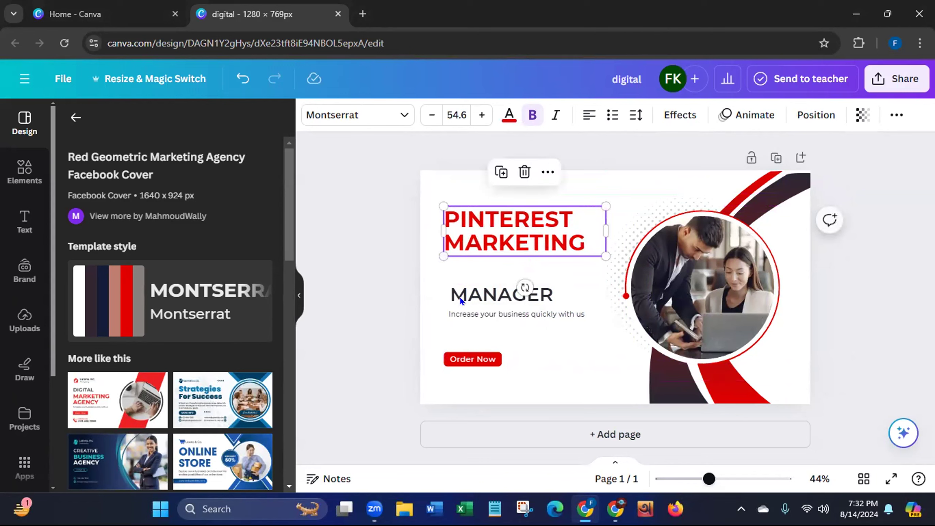
# Increase the "MANAGER" font size to 64.8 and place the line directly beneath the red heading.
pyautogui.click(474, 298)
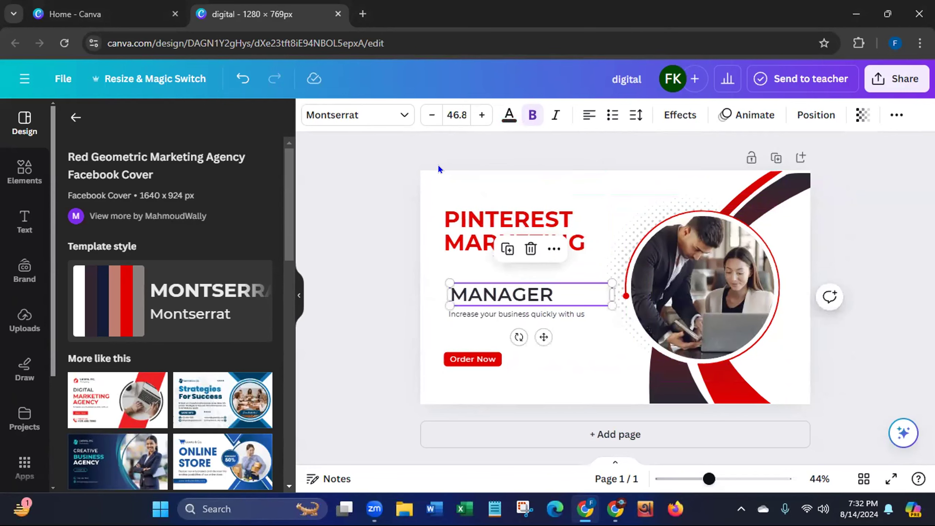
pyautogui.click(477, 114)
pyautogui.click(477, 115)
pyautogui.click(476, 114)
pyautogui.doubleClick(476, 115)
pyautogui.doubleClick(477, 115)
pyautogui.doubleClick(476, 115)
pyautogui.click(476, 115)
pyautogui.doubleClick(476, 115)
pyautogui.click(476, 114)
pyautogui.click(476, 115)
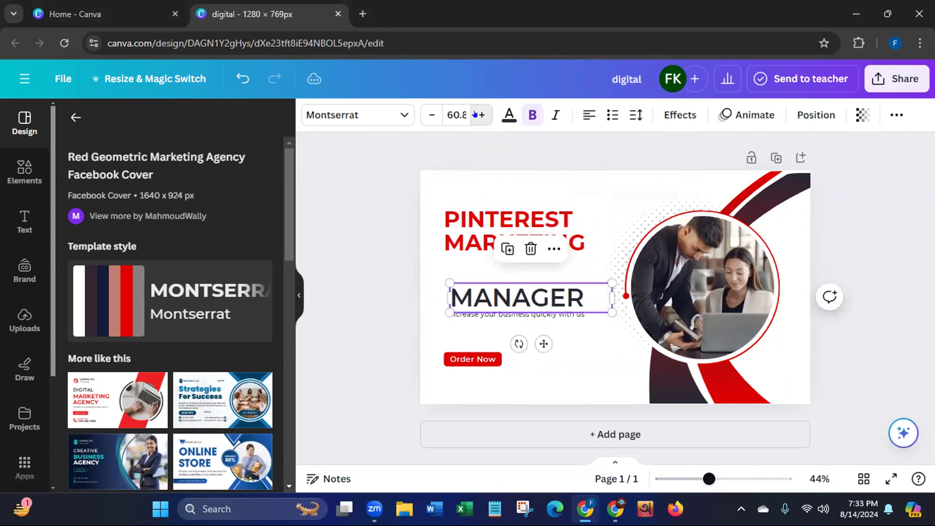
pyautogui.click(476, 115)
pyautogui.click(476, 115)
pyautogui.click(477, 115)
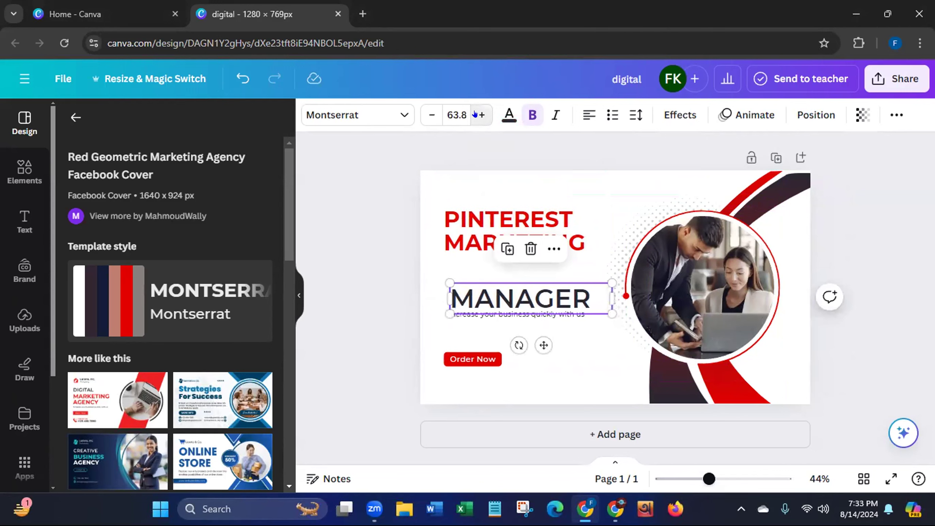
pyautogui.click(476, 114)
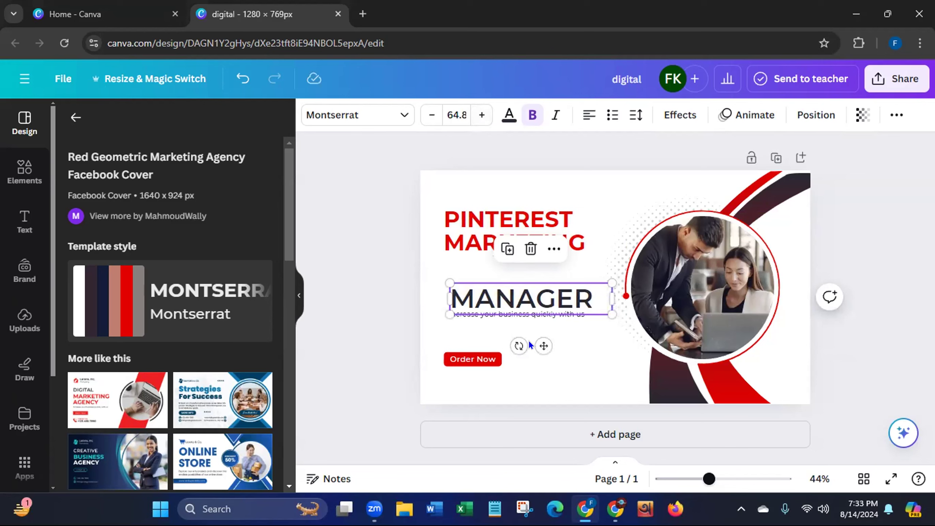
pyautogui.moveTo(533, 336); pyautogui.dragTo(523, 312)
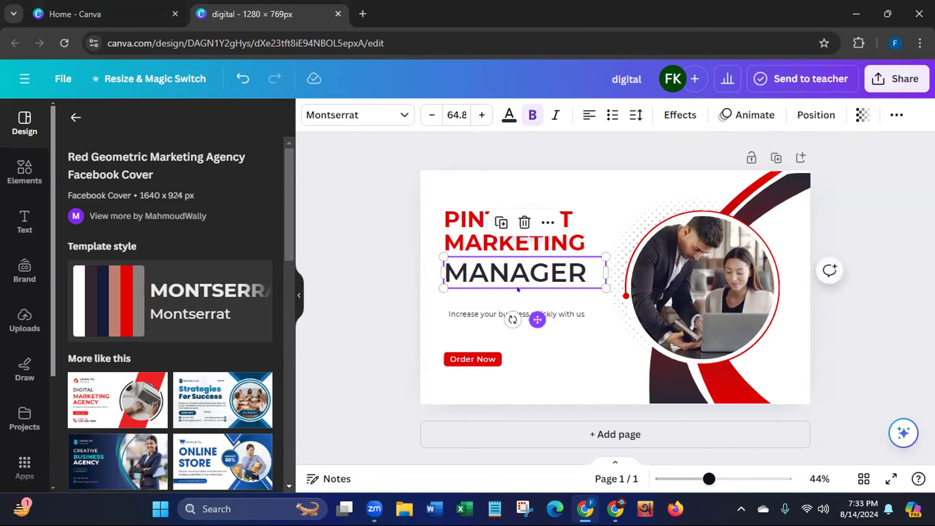
# Enlarge the red heading to font size 59.4 and "MANAGER" to 69.6, matching both text boxes at a width of 525.
pyautogui.click(559, 243)
pyautogui.moveTo(606, 206); pyautogui.dragTo(597, 225)
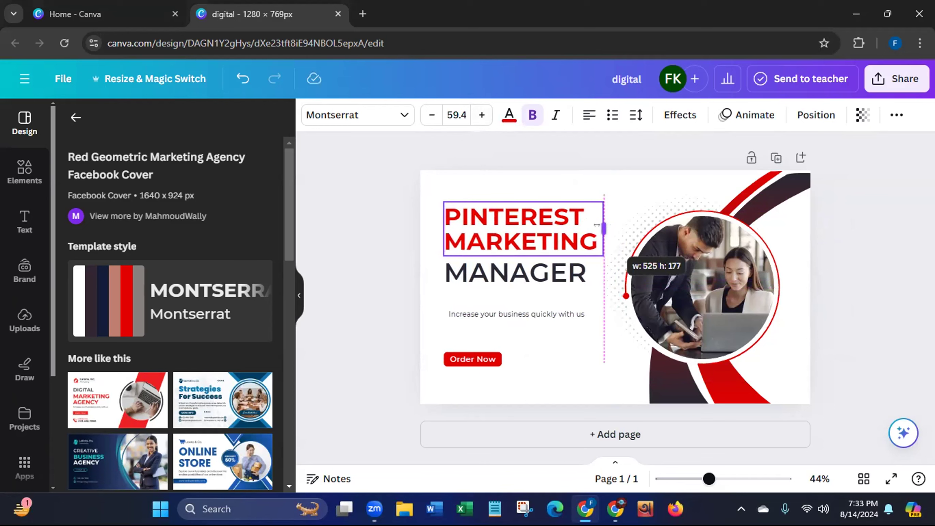
pyautogui.moveTo(596, 225); pyautogui.dragTo(597, 225)
pyautogui.click(559, 268)
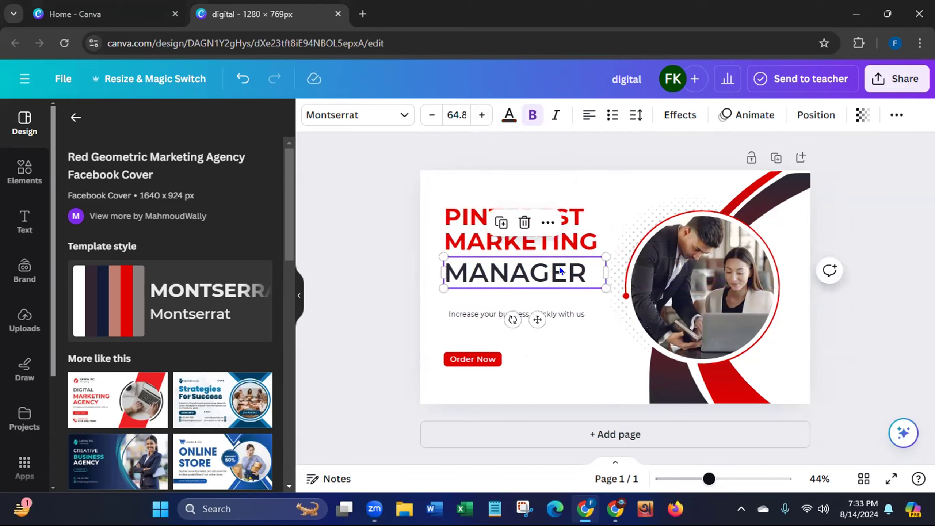
pyautogui.moveTo(606, 273); pyautogui.dragTo(589, 288)
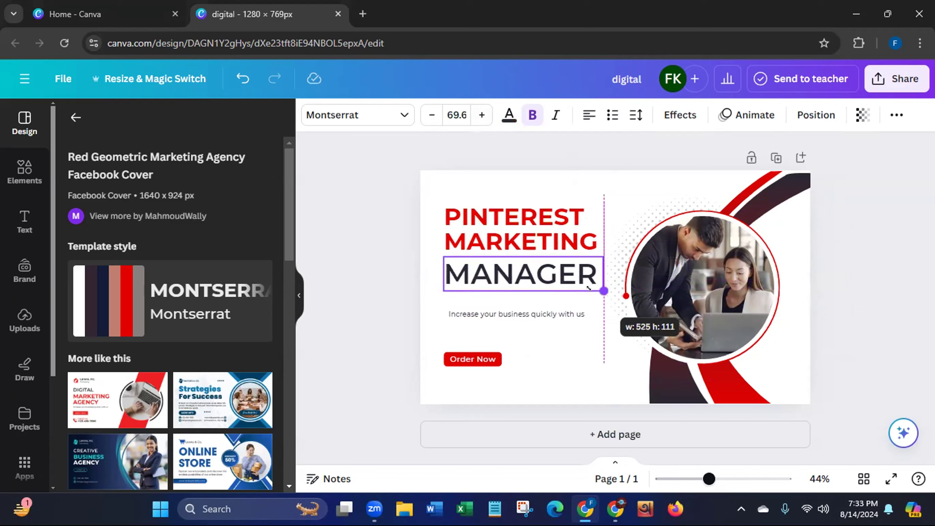
pyautogui.moveTo(589, 288); pyautogui.dragTo(589, 289)
pyautogui.click(387, 288)
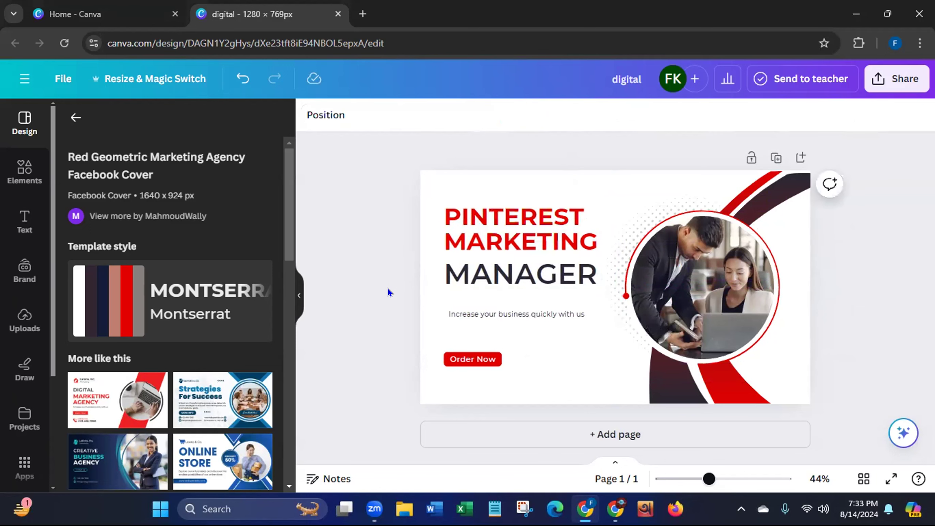
# Enlarge the "PINTEREST MARKETING" heading slightly more by scaling its text box.
pyautogui.click(597, 246)
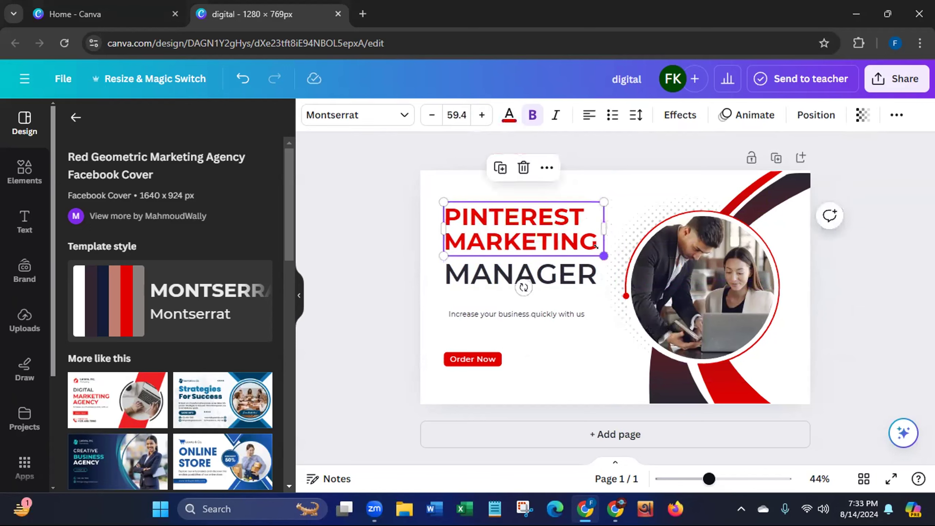
pyautogui.moveTo(597, 247); pyautogui.dragTo(597, 248)
pyautogui.click(406, 300)
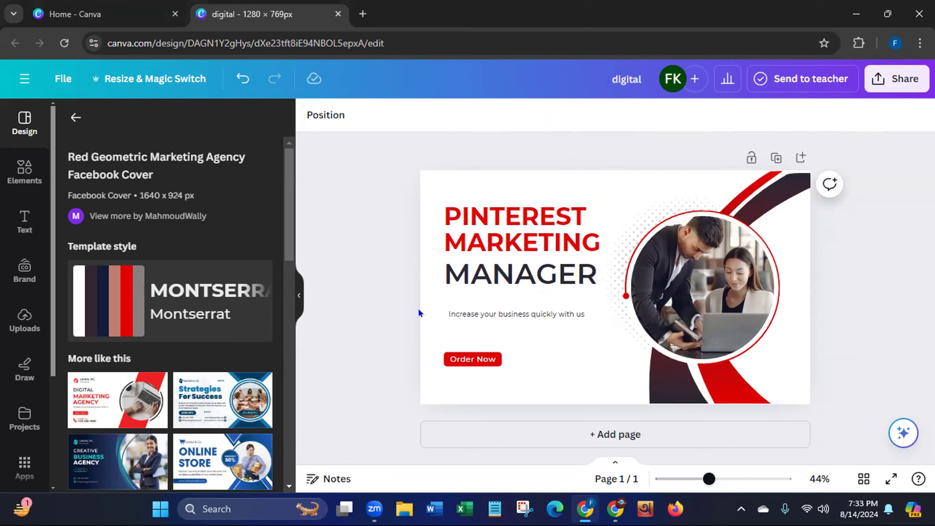
# Enlarge the "Increase your business quickly with us" tagline and reposition it in line with the heading, above the button.
pyautogui.click(451, 314)
pyautogui.moveTo(442, 302); pyautogui.dragTo(402, 302)
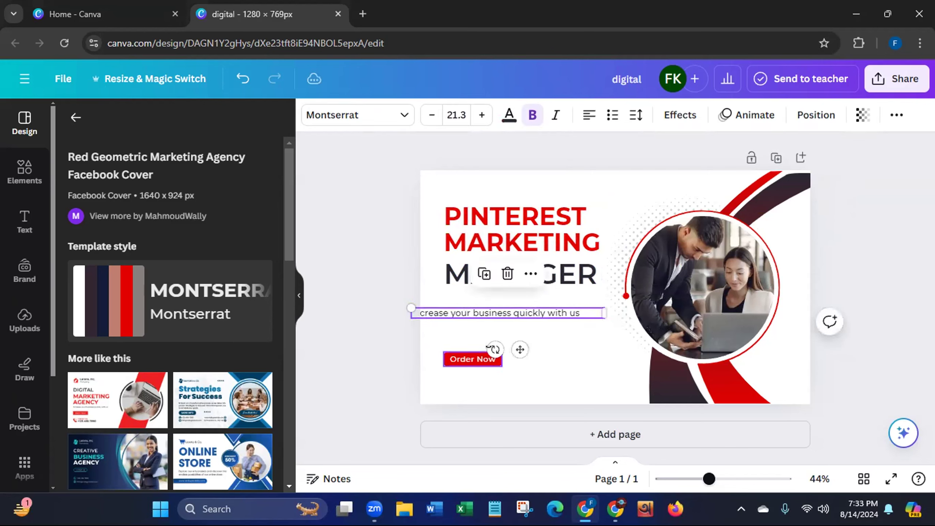
pyautogui.moveTo(517, 346); pyautogui.dragTo(545, 359)
pyautogui.click(375, 365)
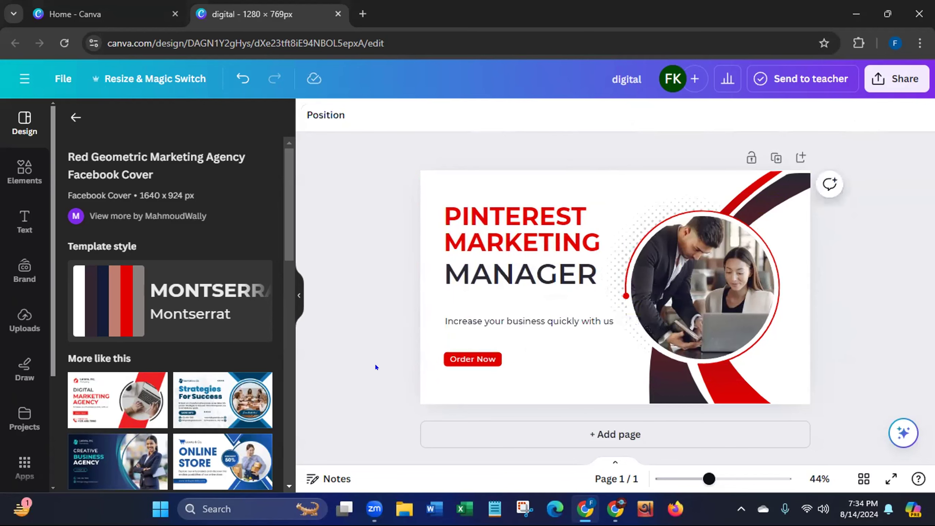
# Move the "Order Now" button group to the right so it sits roughly centred under the tagline.
pyautogui.click(472, 359)
pyautogui.moveTo(479, 393); pyautogui.dragTo(519, 390)
pyautogui.click(374, 376)
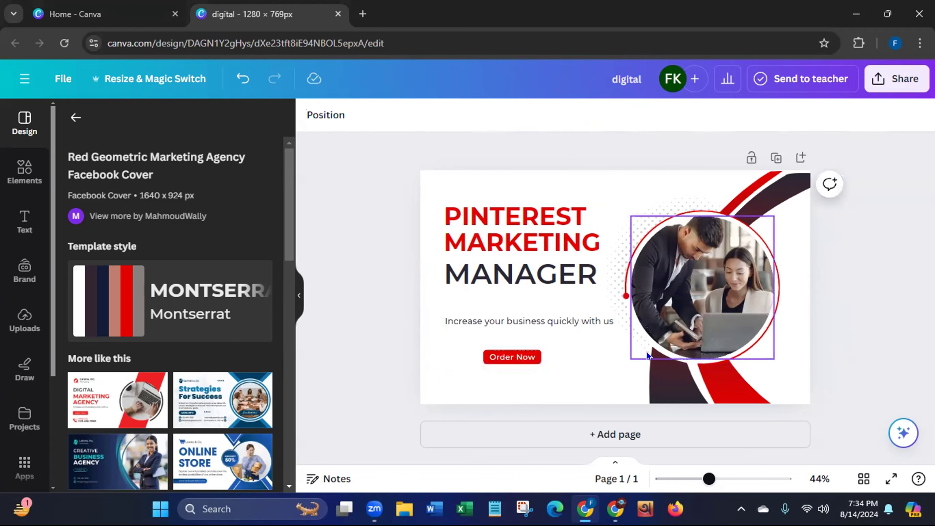
# Clear the previous elements search and search the elements for "pinterest icon".
pyautogui.click(19, 169)
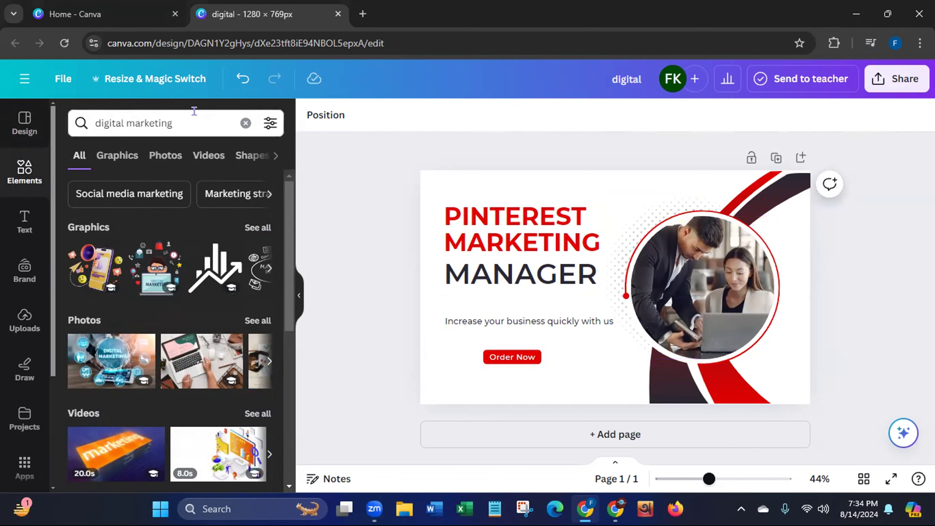
pyautogui.click(242, 123)
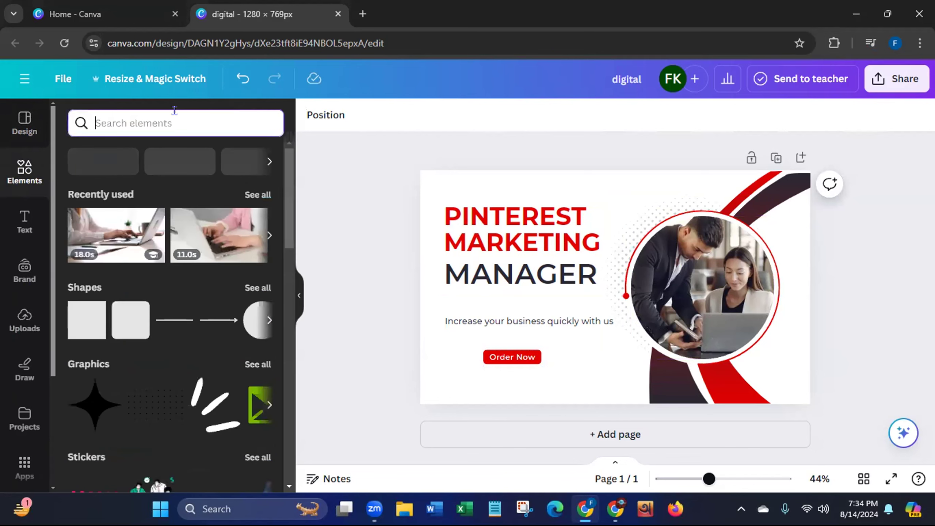
pyautogui.write('pinterest')
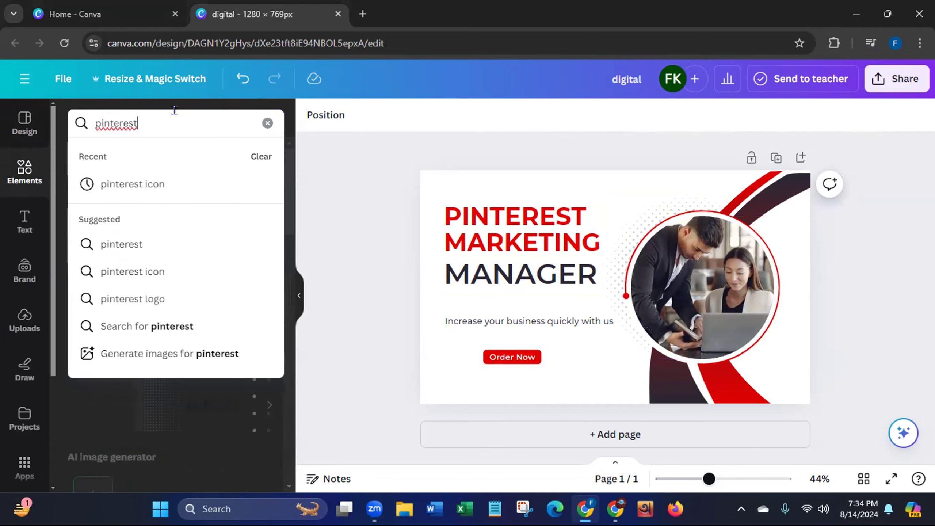
pyautogui.click(131, 184)
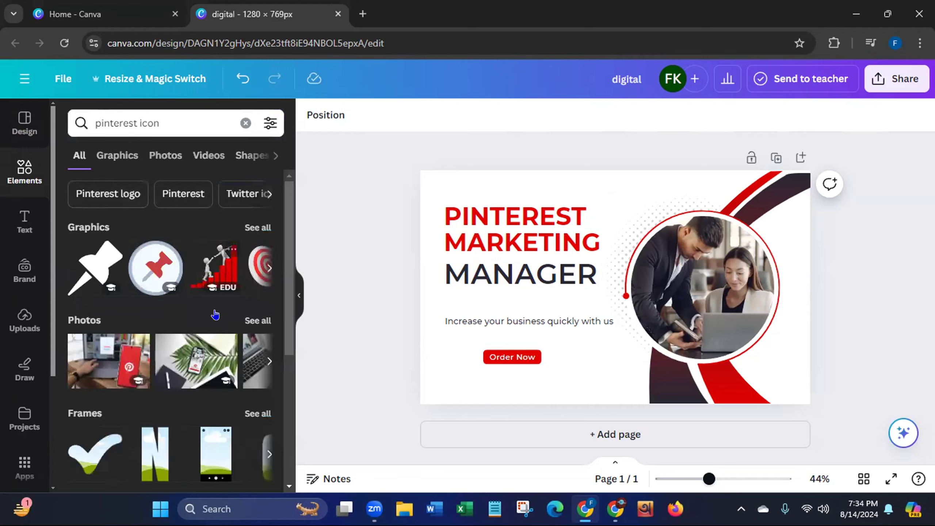
# Replace the circular frame's picture with the stock photo of hands holding a phone showing Pinterest, from the photo results.
pyautogui.click(258, 320)
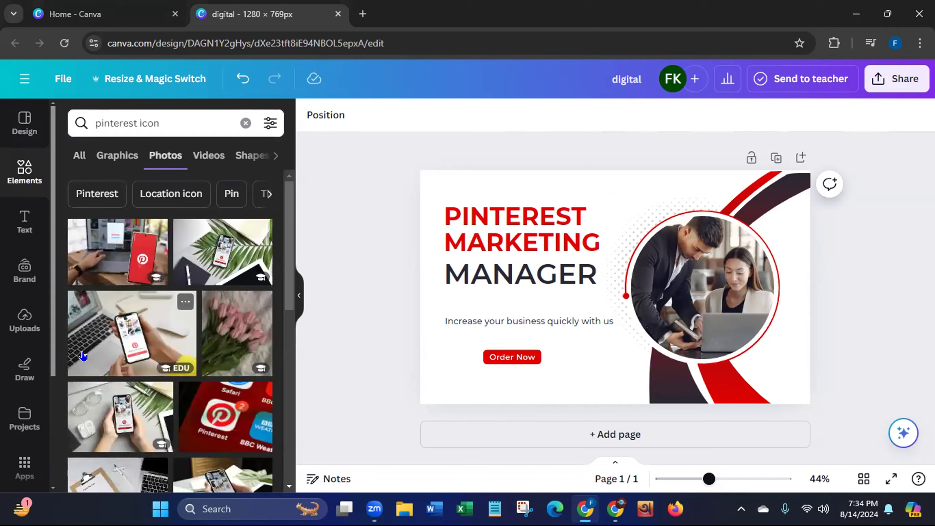
pyautogui.moveTo(286, 223); pyautogui.dragTo(288, 268)
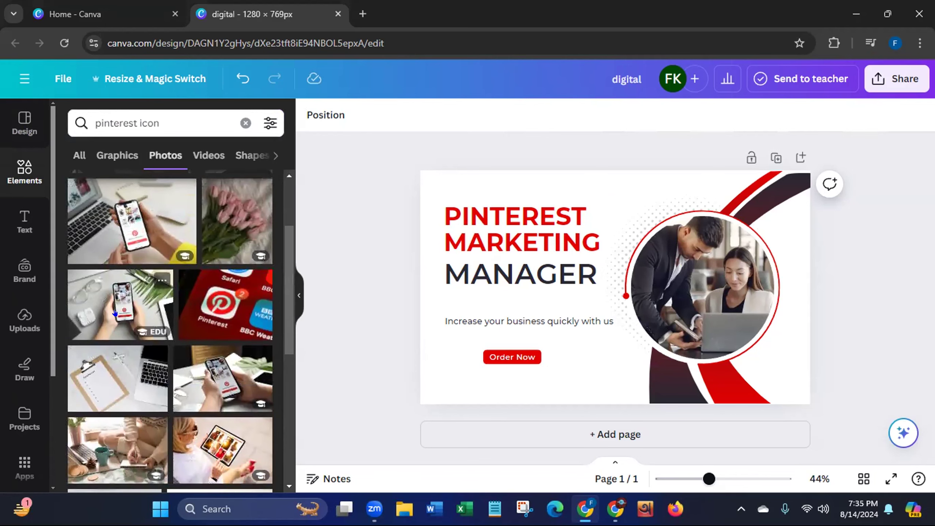
pyautogui.moveTo(114, 314); pyautogui.dragTo(670, 309)
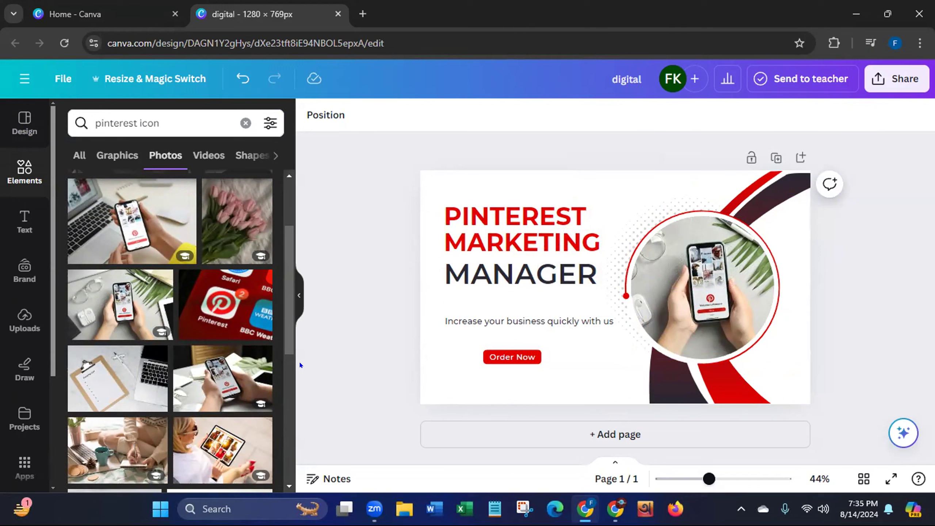
# Add a second page and apply the "Red Gradient Digital Marketing Expert Facebook Cover" template to it.
pyautogui.click(553, 434)
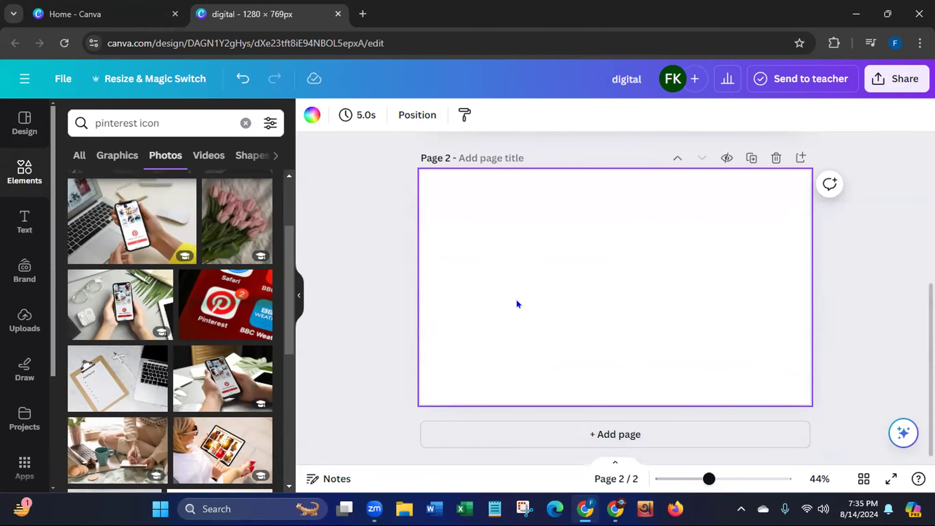
pyautogui.click(25, 123)
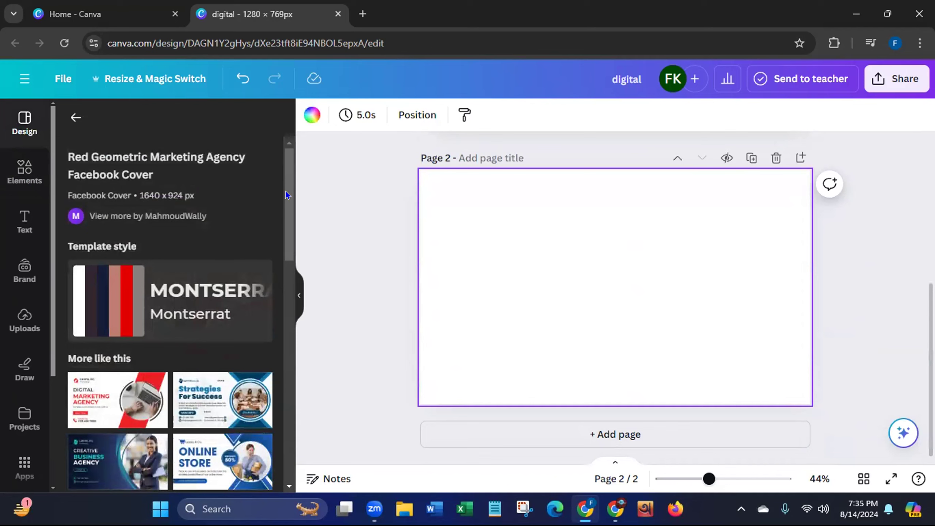
pyautogui.moveTo(288, 191); pyautogui.dragTo(285, 231)
pyautogui.scroll(-3, 277, 256)
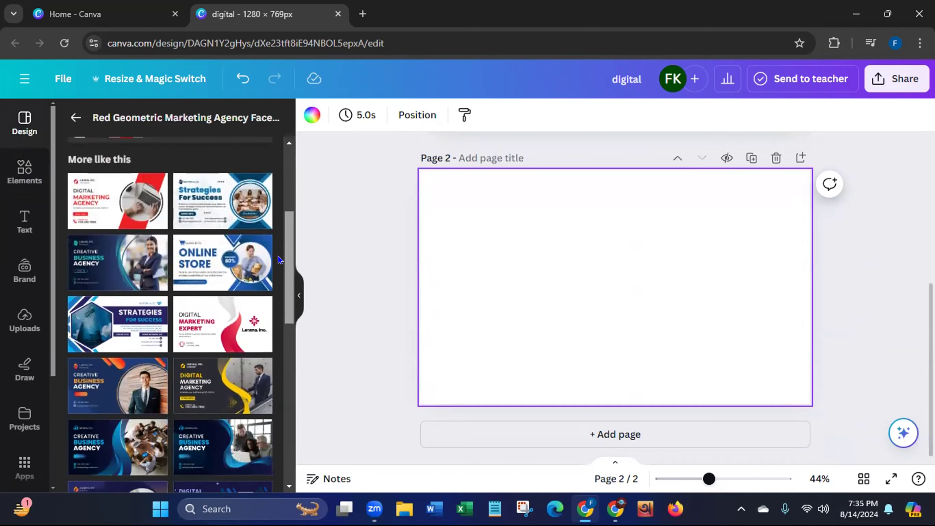
pyautogui.scroll(-2, 278, 258)
pyautogui.scroll(-1, 277, 281)
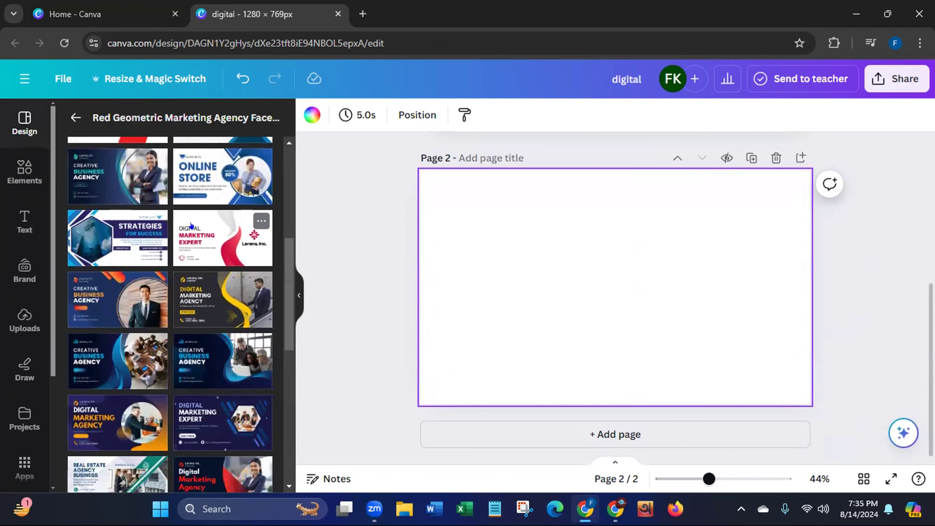
pyautogui.click(191, 225)
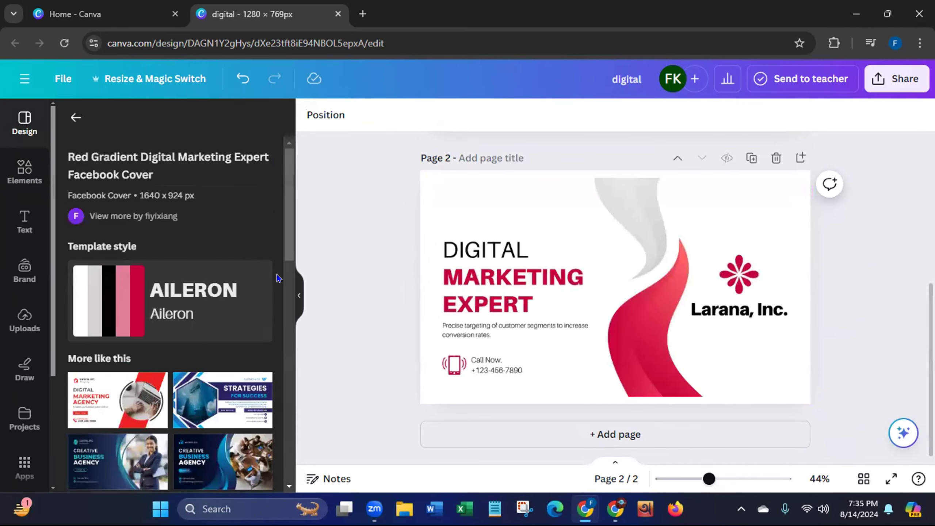
# Delete the "Larana, Inc." company name and the red flower logo from page 2.
pyautogui.click(757, 300)
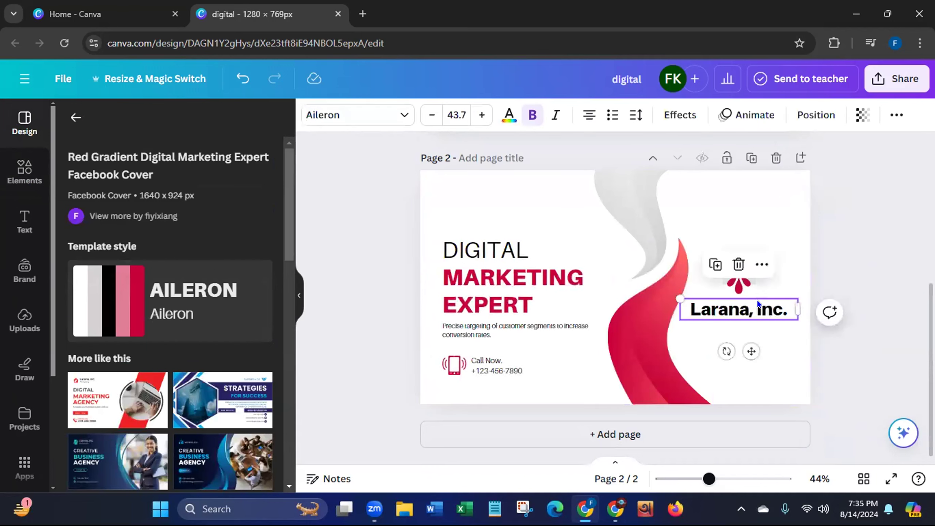
pyautogui.press('Delete')
pyautogui.click(755, 285)
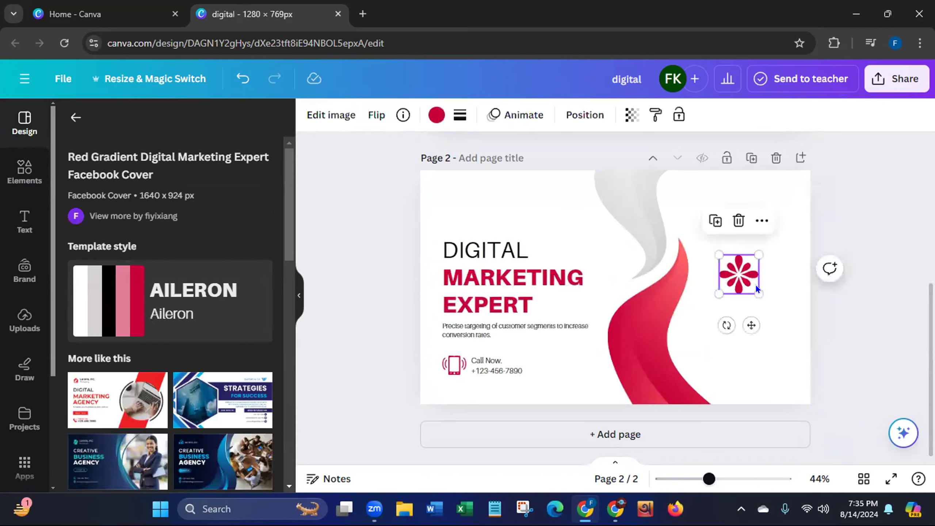
pyautogui.press('Delete')
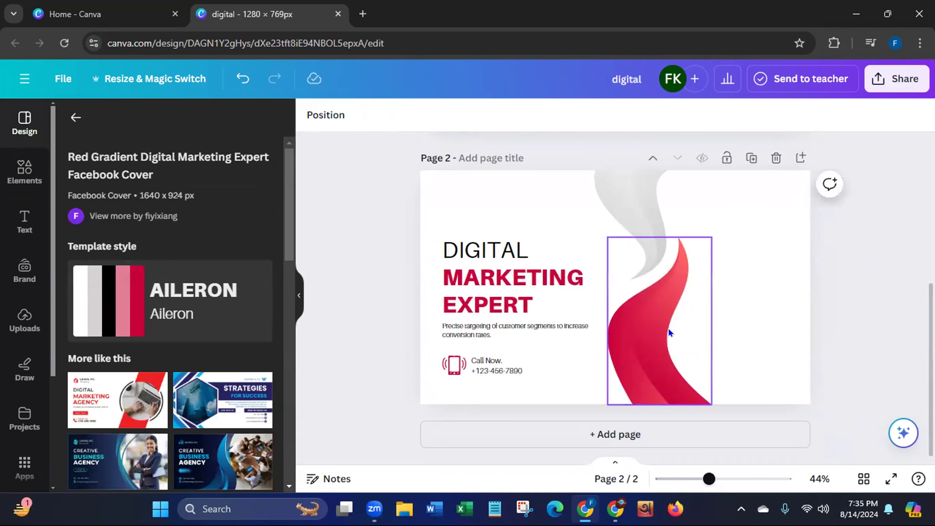
# Move the red wave and the grey wave graphics over to the right edge of page 2.
pyautogui.click(660, 343)
pyautogui.moveTo(660, 344); pyautogui.dragTo(751, 343)
pyautogui.click(628, 254)
pyautogui.moveTo(628, 254); pyautogui.dragTo(727, 256)
pyautogui.click(353, 311)
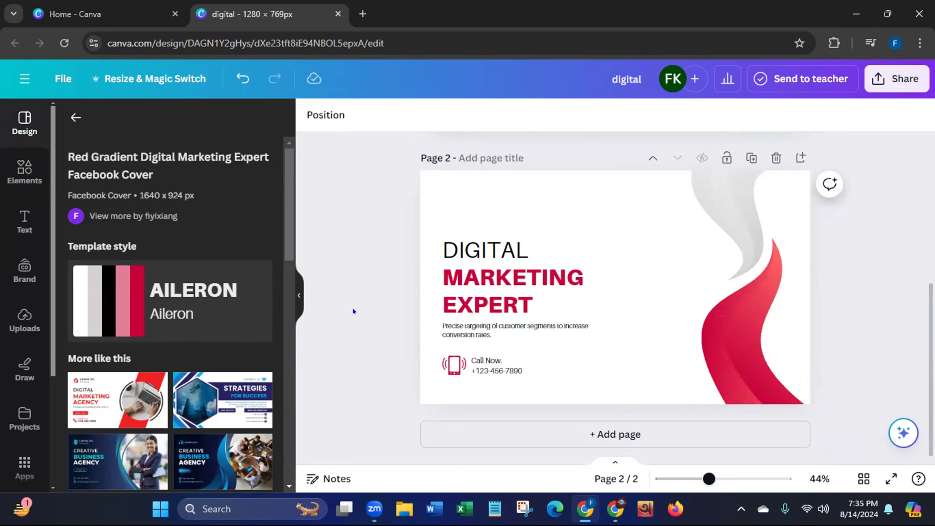
# Replace the bold red "MARKETING EXPERT" text on page 2 with "SERVICES WE OFFER".
pyautogui.doubleClick(538, 304)
pyautogui.press('BackSpace')
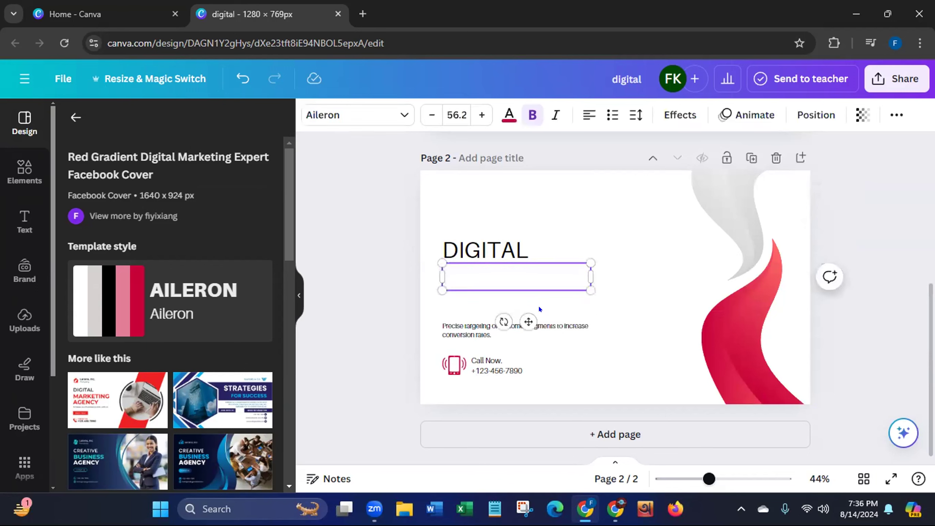
pyautogui.write('SERVICE')
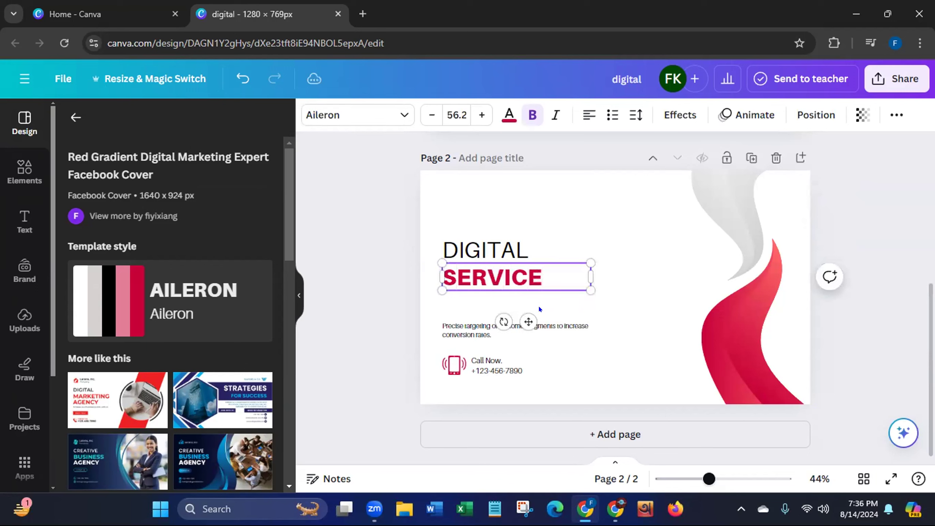
pyautogui.write('S WE')
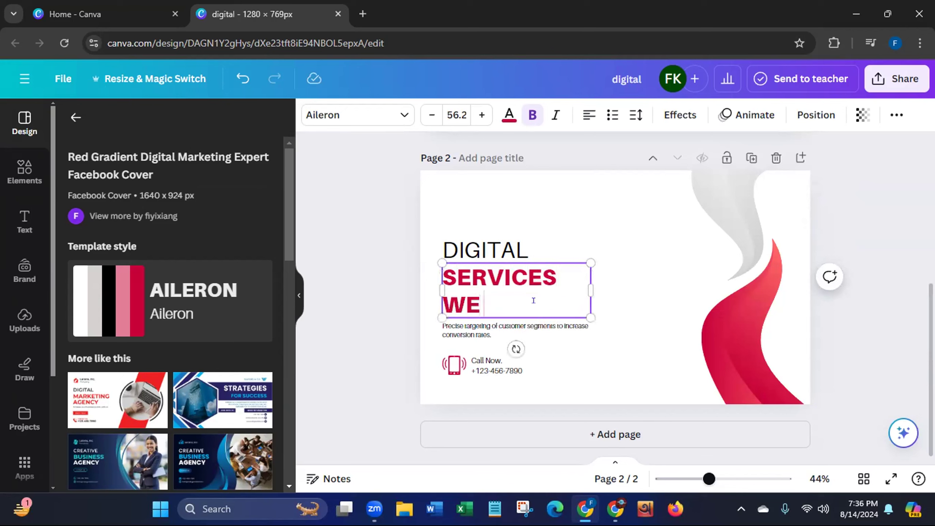
pyautogui.write(' OFFER')
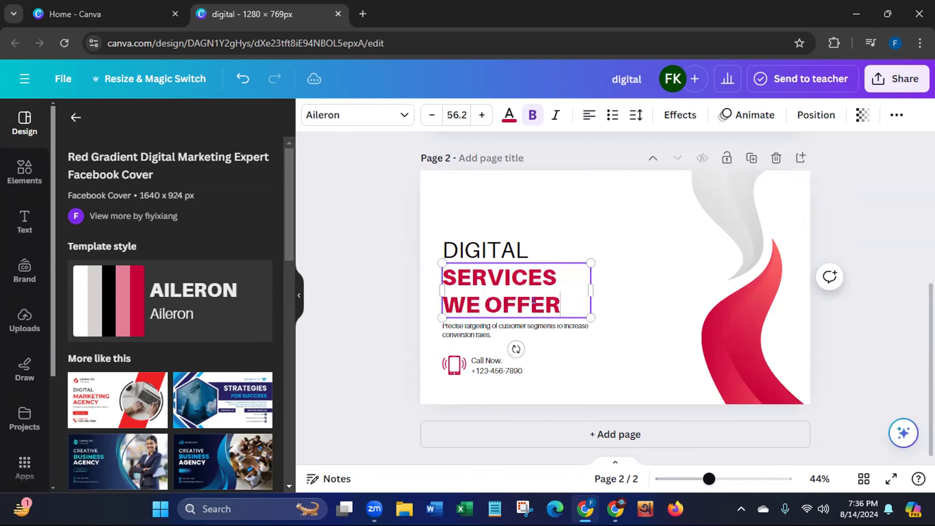
# Widen the "SERVICES WE OFFER" text box to fit one line and move it to the top of page 2 as the heading.
pyautogui.moveTo(591, 290); pyautogui.dragTo(681, 279)
pyautogui.moveTo(574, 313); pyautogui.dragTo(575, 248)
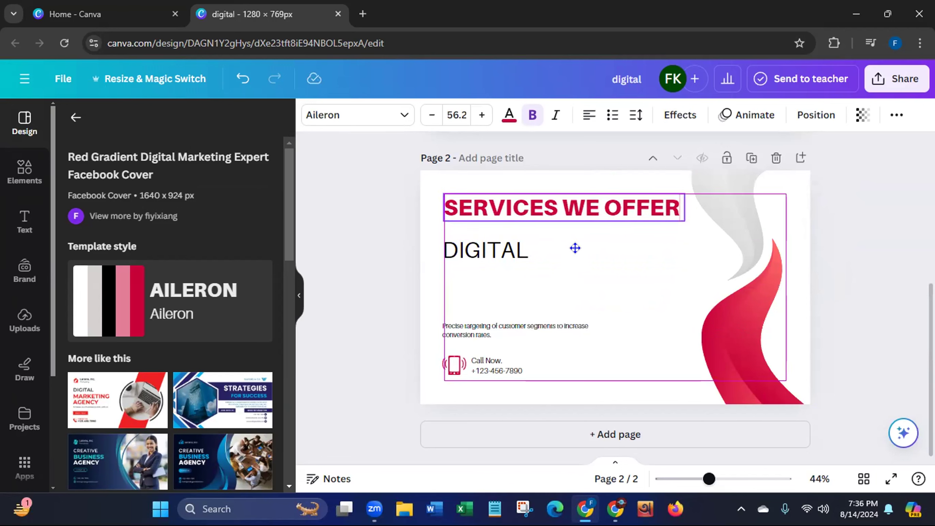
pyautogui.moveTo(575, 248); pyautogui.dragTo(574, 248)
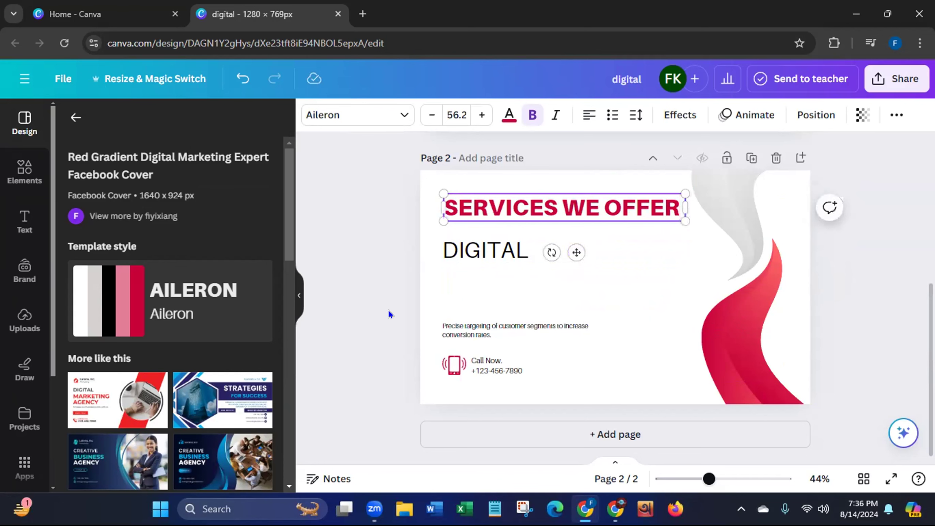
# Shift the "DIGITAL" text slightly below the heading and replace its wording with "ACCOUNT SETUP".
pyautogui.click(483, 253)
pyautogui.moveTo(486, 253); pyautogui.dragTo(489, 247)
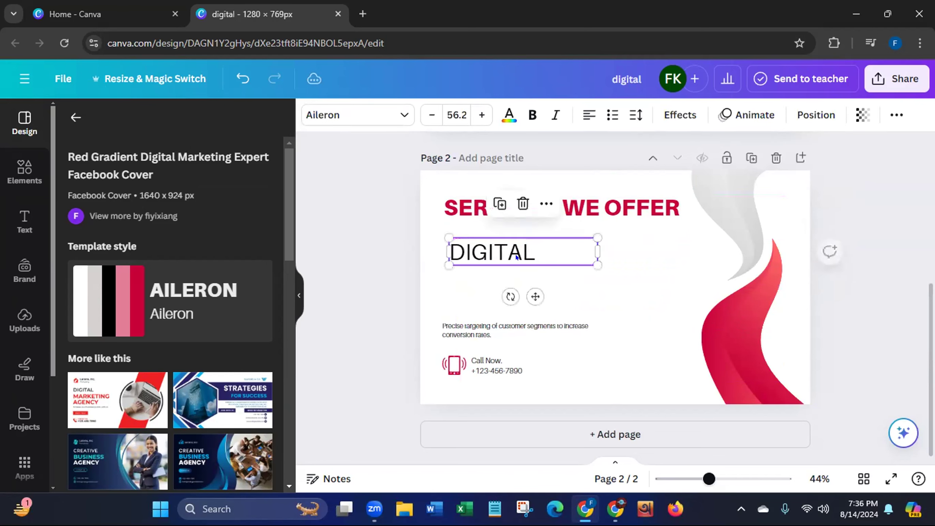
pyautogui.doubleClick(536, 250)
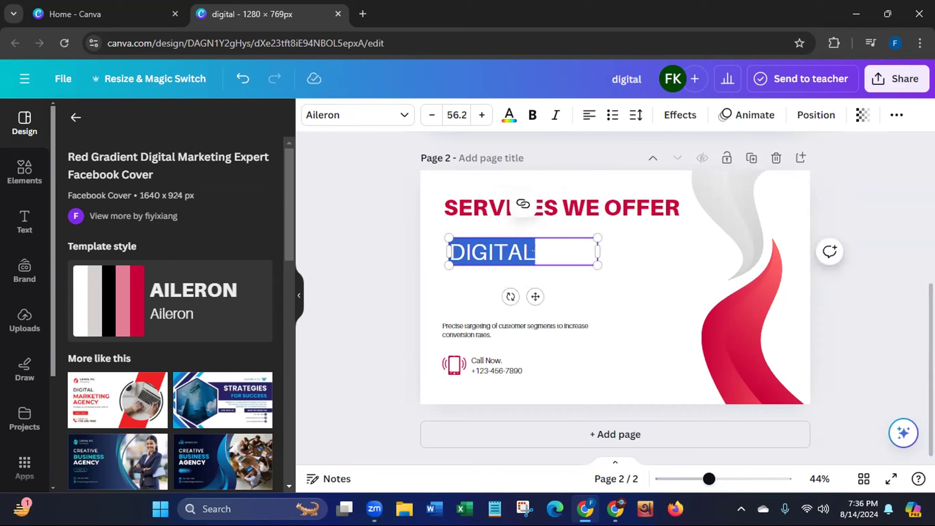
pyautogui.press('BackSpace')
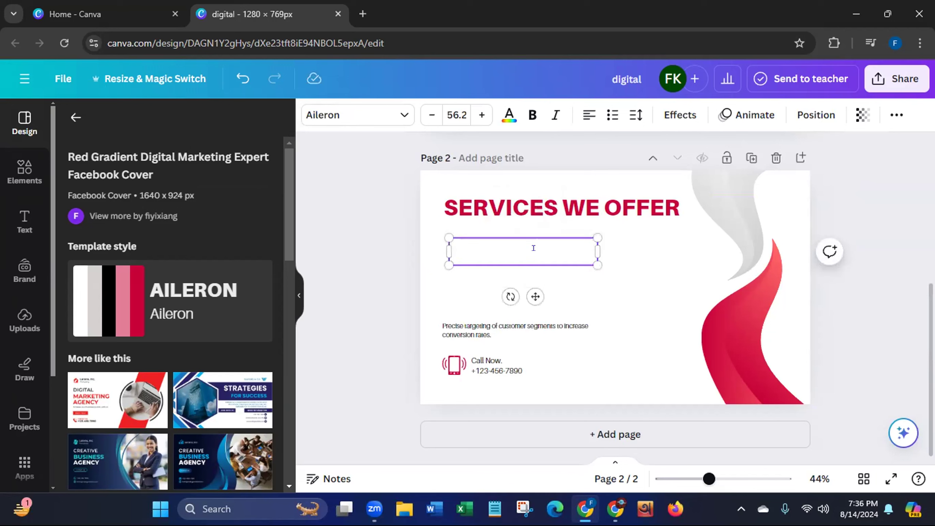
pyautogui.write('ACCOUNT')
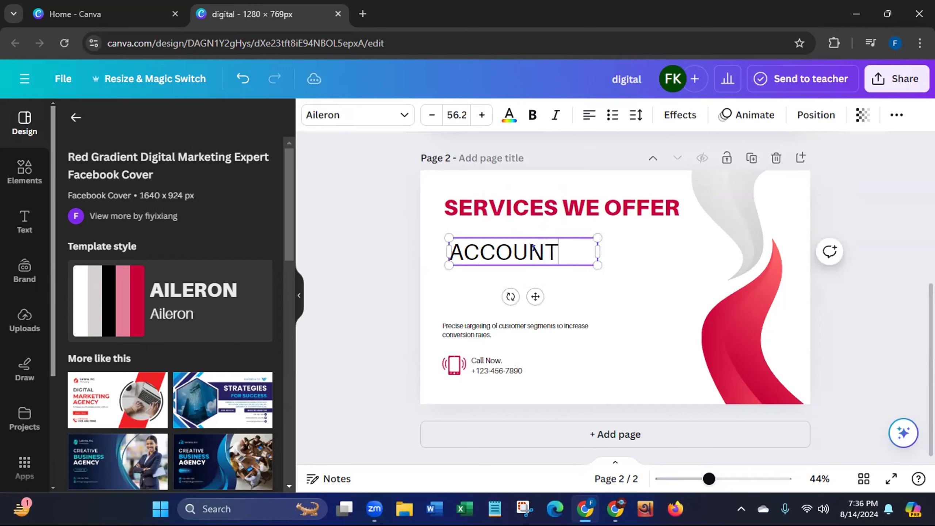
pyautogui.write(' SET')
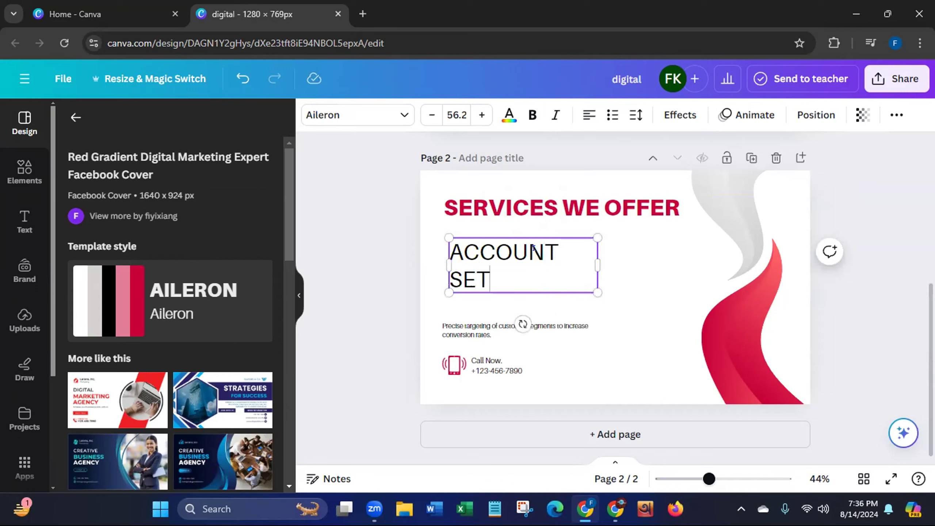
pyautogui.write('UP')
pyautogui.click(393, 284)
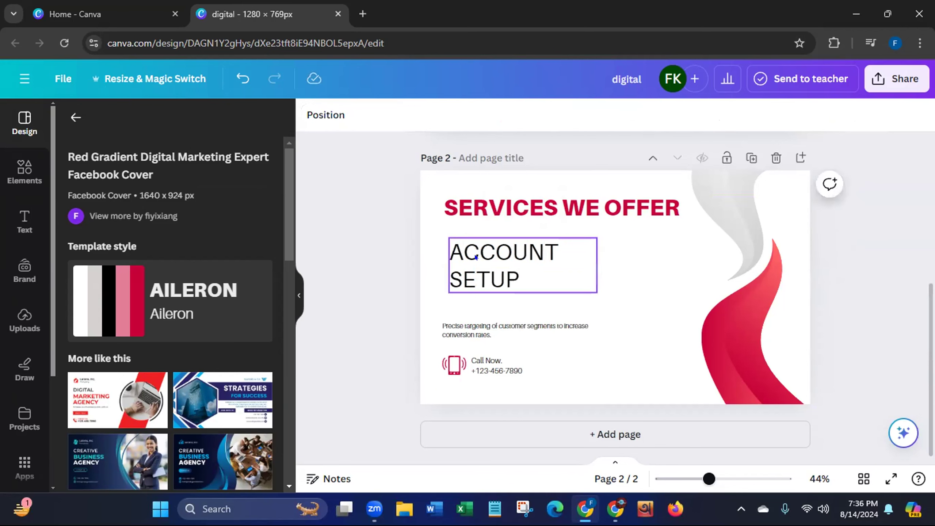
# Duplicate the "ACCOUNT SETUP" text box five times.
pyautogui.click(496, 255)
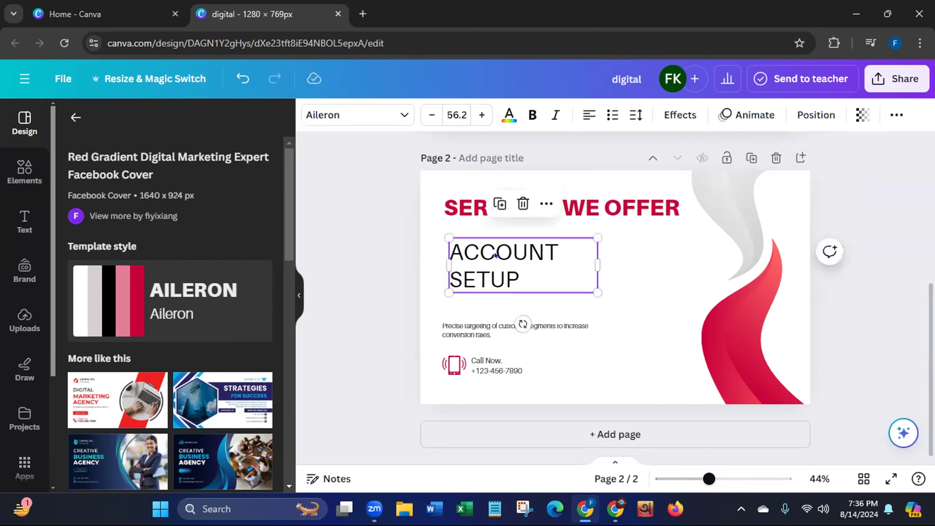
pyautogui.hotkey('ctrl', 'd')
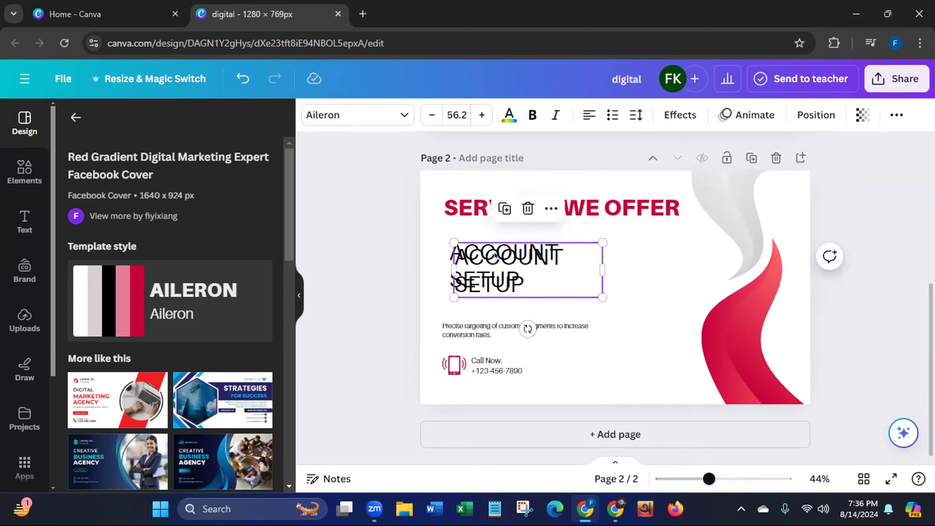
pyautogui.hotkey('ctrl', 'd')
pyautogui.hotkey('ctrl', 'd')
pyautogui.hotkey('ctrl', 'd')
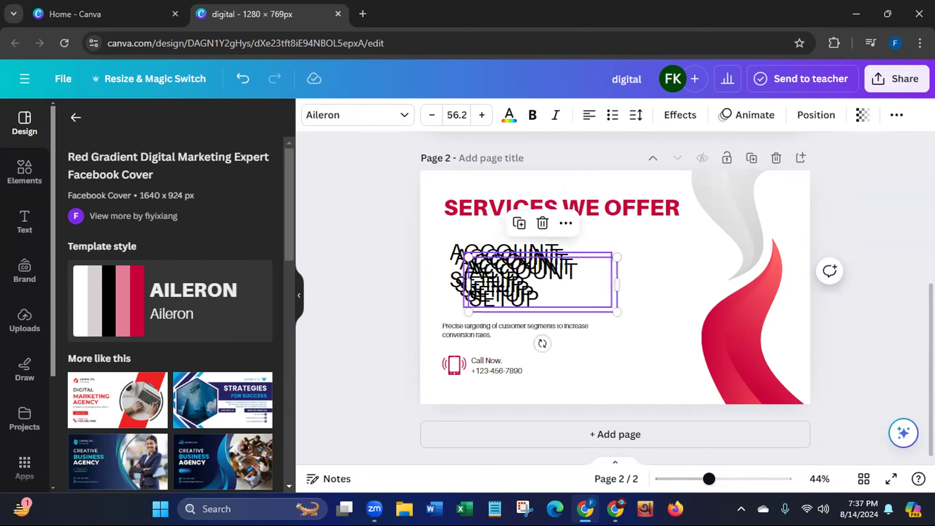
pyautogui.hotkey('ctrl', 'd')
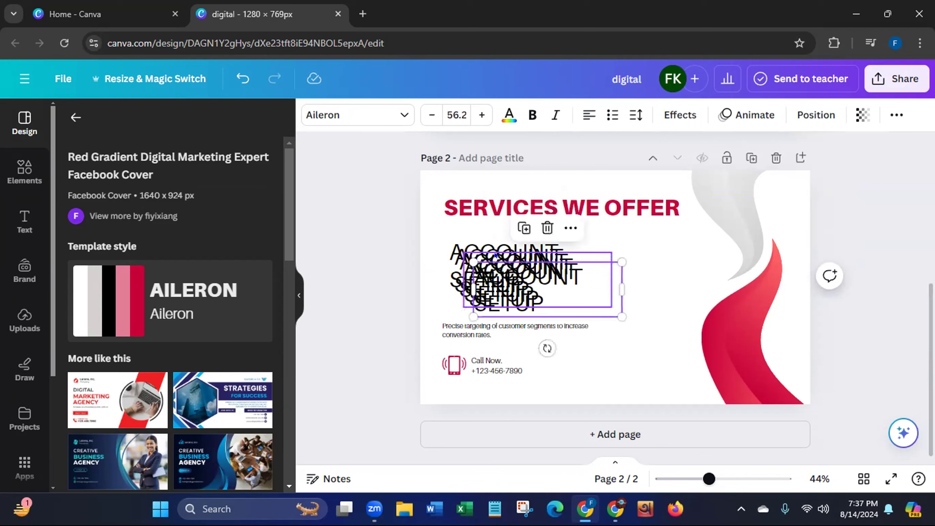
# Spread four of the "ACCOUNT SETUP" copies across page 2 and delete the copy still overlapping the original.
pyautogui.moveTo(582, 302); pyautogui.dragTo(626, 364)
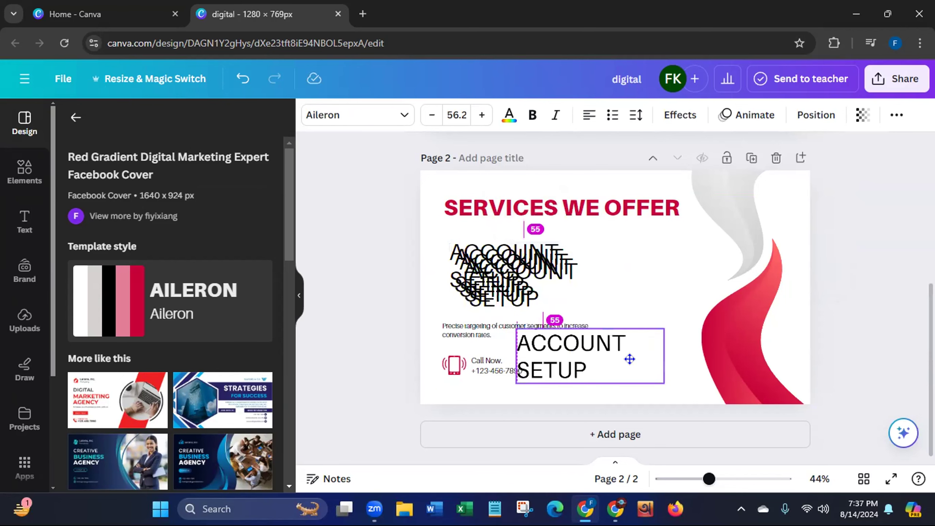
pyautogui.moveTo(495, 277); pyautogui.dragTo(600, 290)
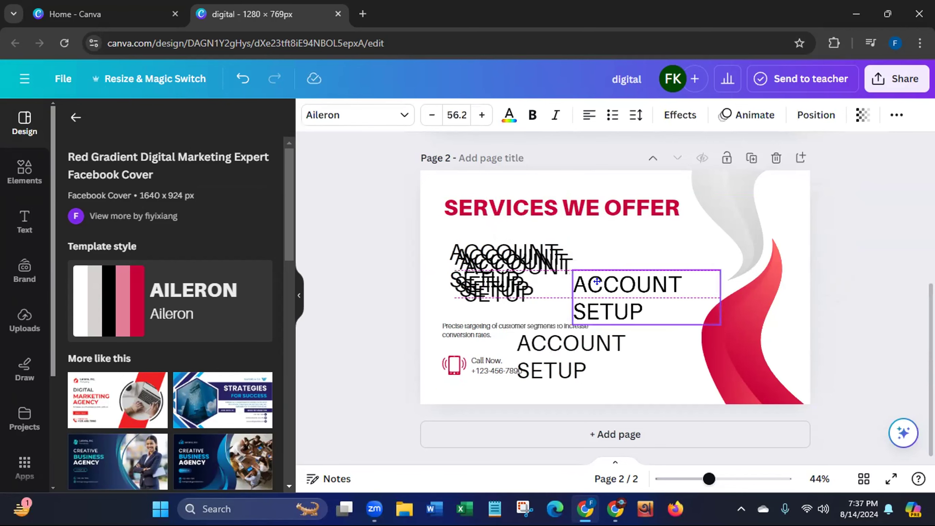
pyautogui.click(505, 275)
pyautogui.moveTo(505, 277); pyautogui.dragTo(623, 246)
pyautogui.click(508, 289)
pyautogui.moveTo(508, 288); pyautogui.dragTo(721, 379)
pyautogui.click(461, 275)
pyautogui.click(460, 275)
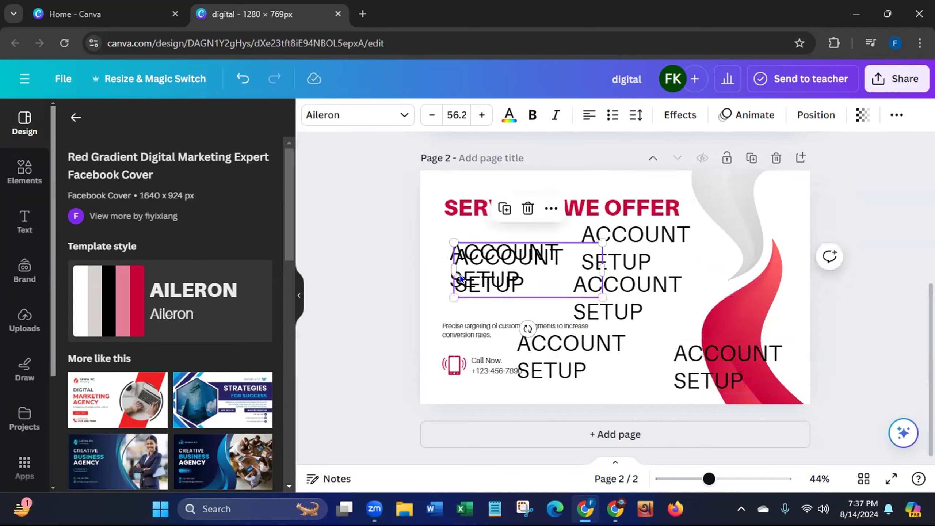
pyautogui.press('Delete')
# Align the original "ACCOUNT SETUP" text with the heading's left edge and shrink it to font size 27.5.
pyautogui.moveTo(460, 275); pyautogui.dragTo(453, 260)
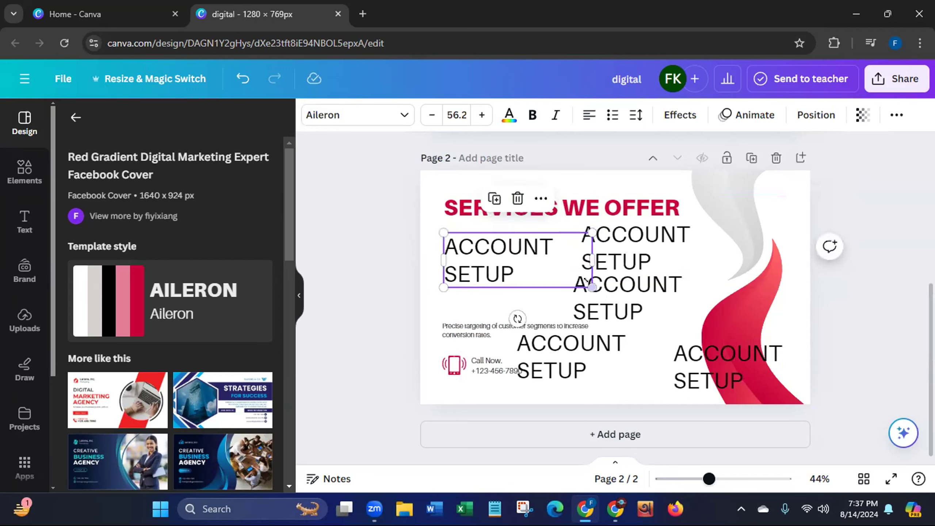
pyautogui.moveTo(589, 286); pyautogui.dragTo(507, 257)
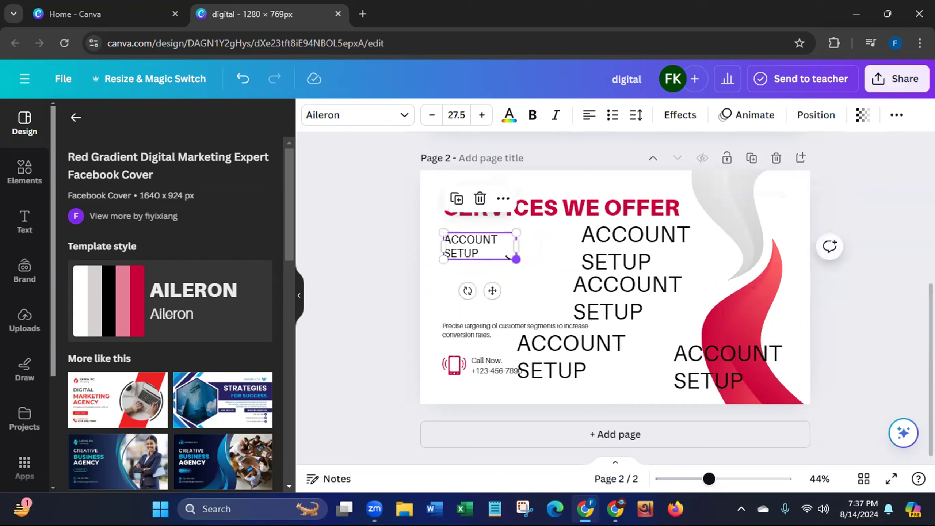
# Delete the four oversized "ACCOUNT SETUP" copies scattered across page 2, keeping only the small original under the heading.
pyautogui.click(626, 235)
pyautogui.press('Delete')
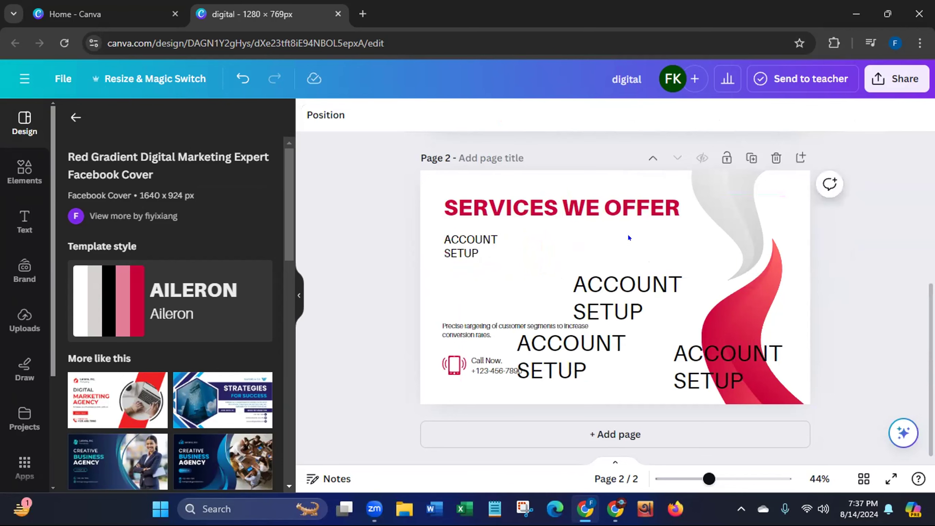
pyautogui.click(622, 295)
pyautogui.press('Delete')
pyautogui.click(560, 352)
pyautogui.press('Delete')
pyautogui.click(672, 358)
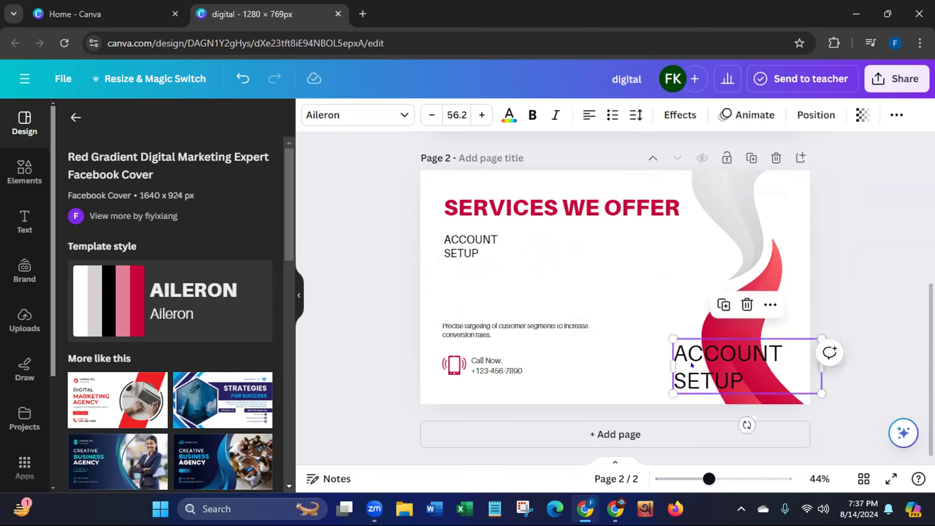
pyautogui.press('Delete')
# Widen the remaining "ACCOUNT SETUP" text box to about 308 px so it fits one line, and nudge it slightly right under the heading.
pyautogui.click(454, 258)
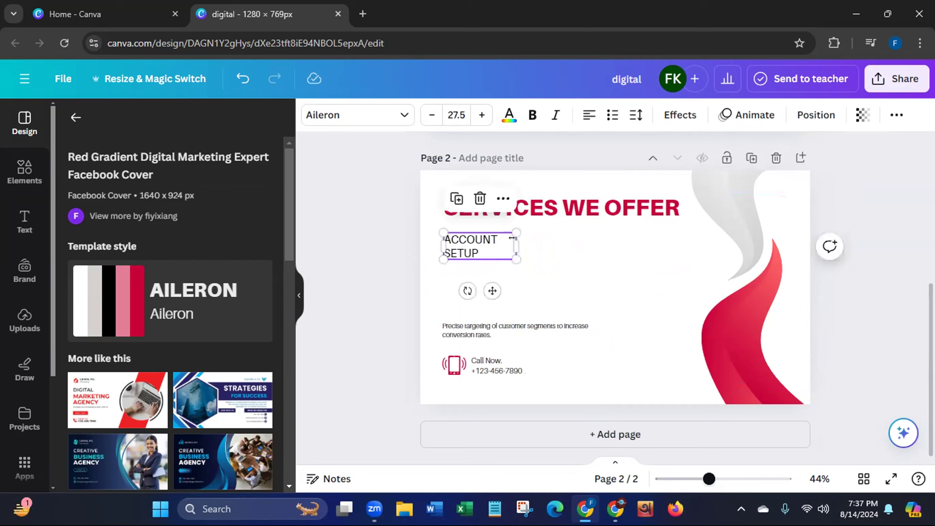
pyautogui.moveTo(515, 241); pyautogui.dragTo(540, 244)
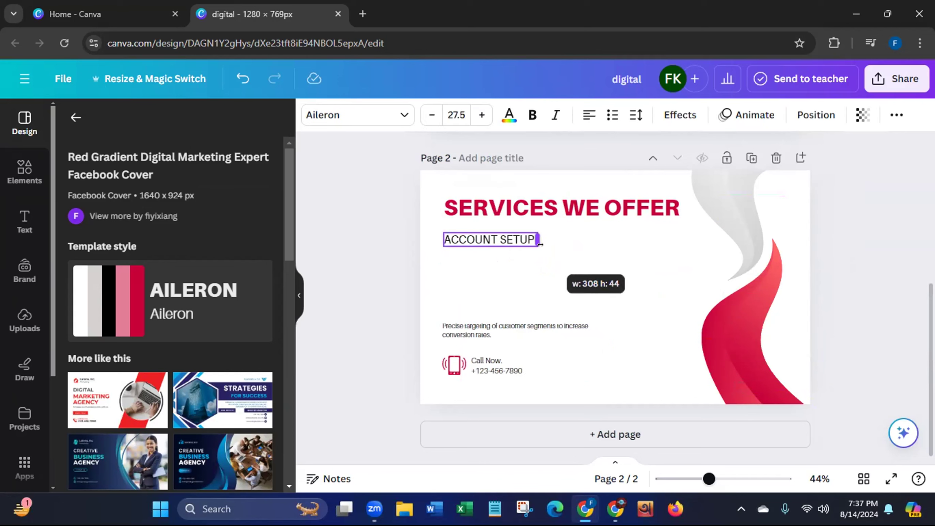
pyautogui.moveTo(502, 275); pyautogui.dragTo(500, 270)
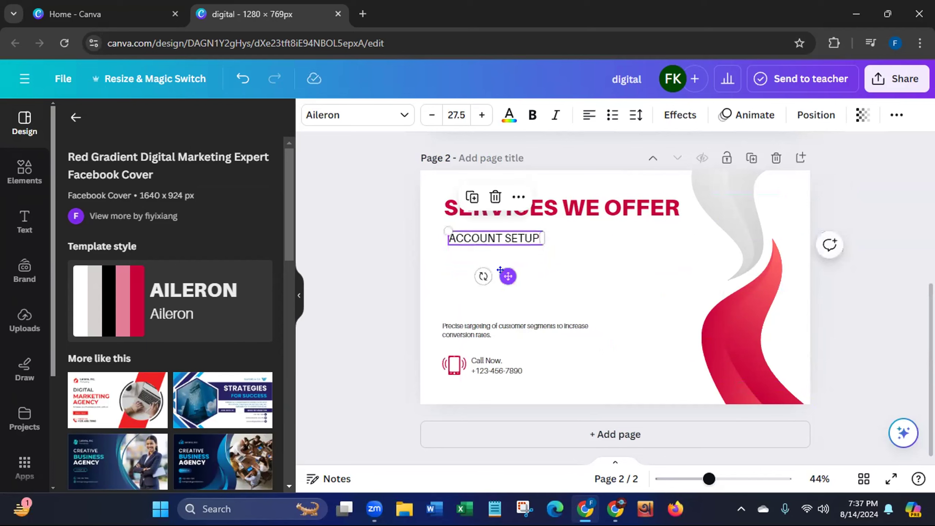
pyautogui.click(398, 274)
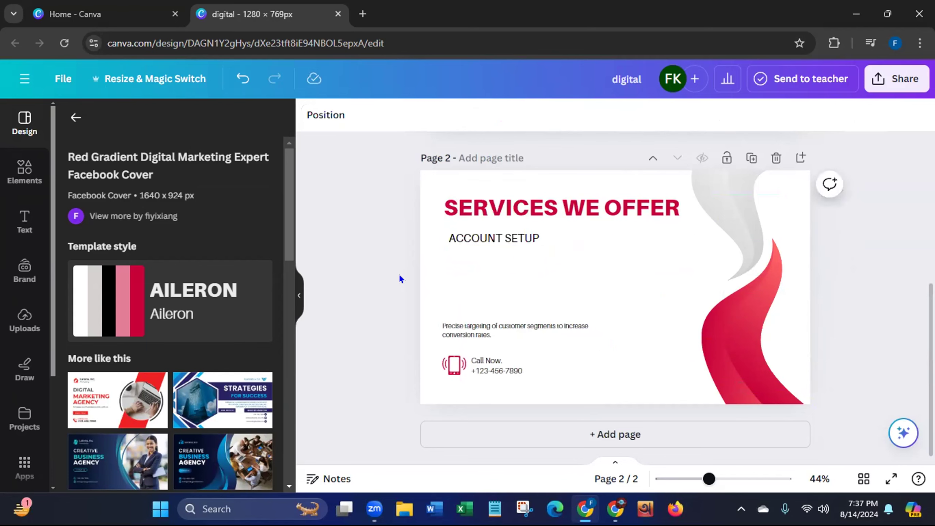
# Duplicate the "ACCOUNT SETUP" text and place the copy directly below it, aligned to its left edge.
pyautogui.rightClick(482, 237)
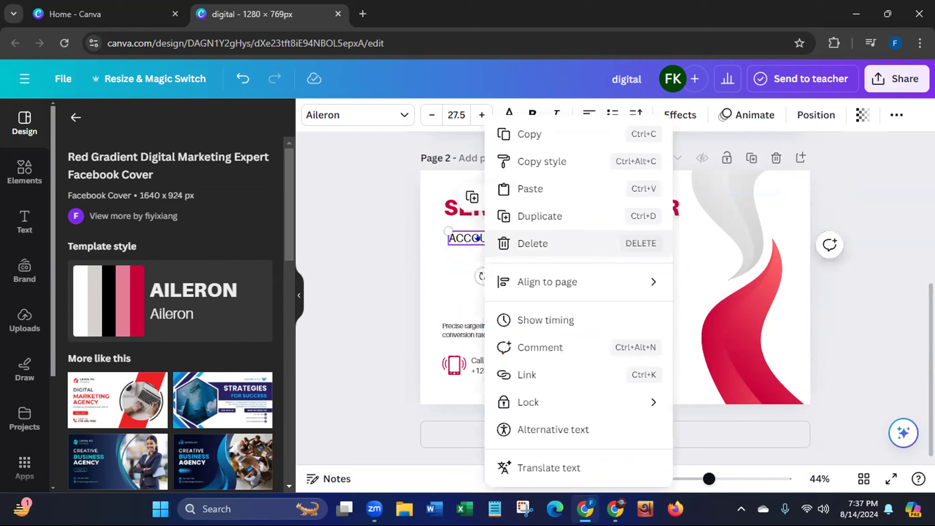
pyautogui.click(522, 216)
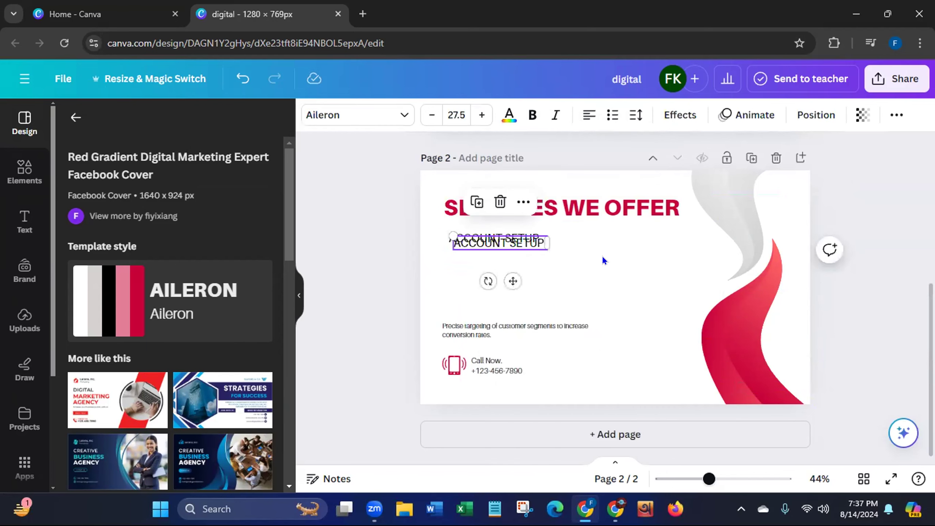
pyautogui.hotkey('ctrl', 'v')
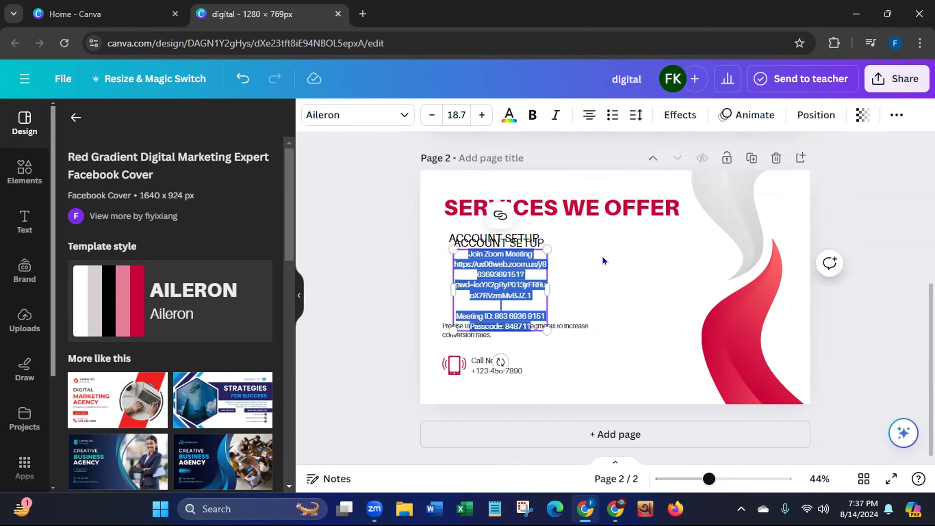
pyautogui.hotkey('ctrl', 'z')
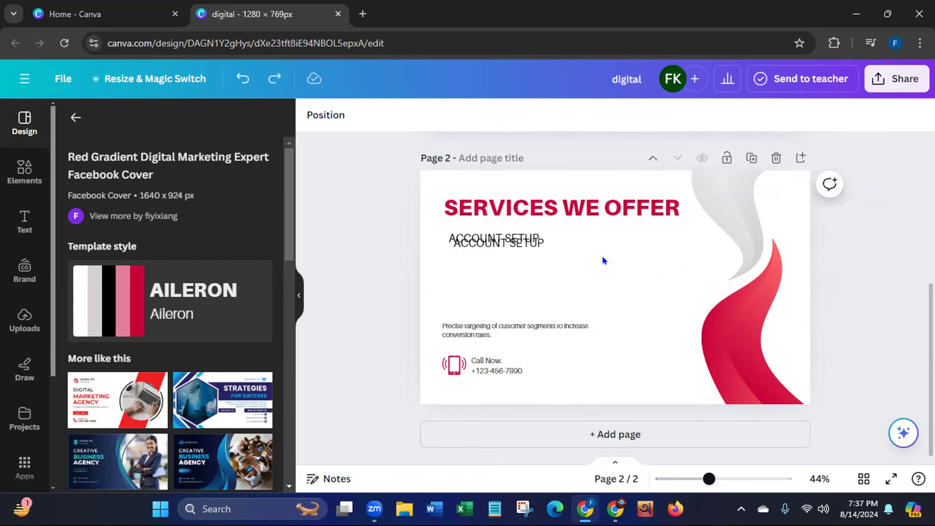
pyautogui.click(517, 244)
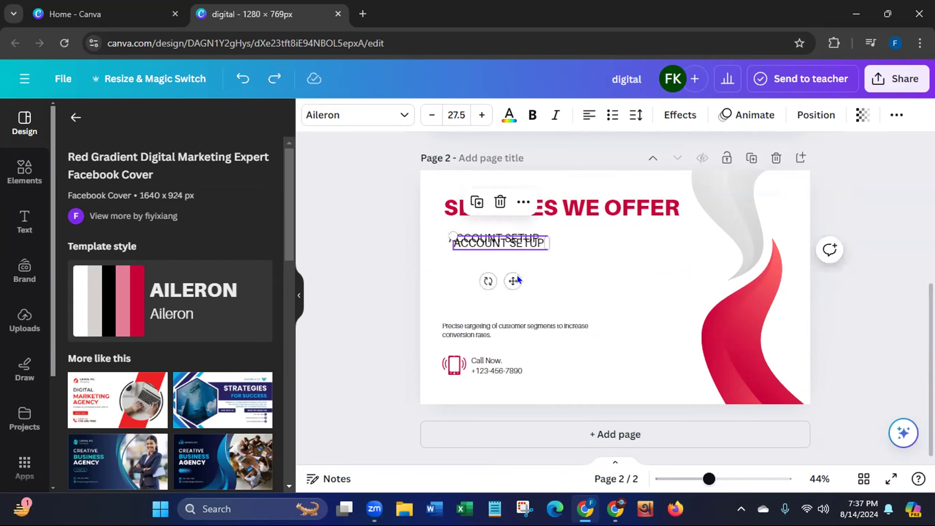
pyautogui.moveTo(502, 270); pyautogui.dragTo(496, 292)
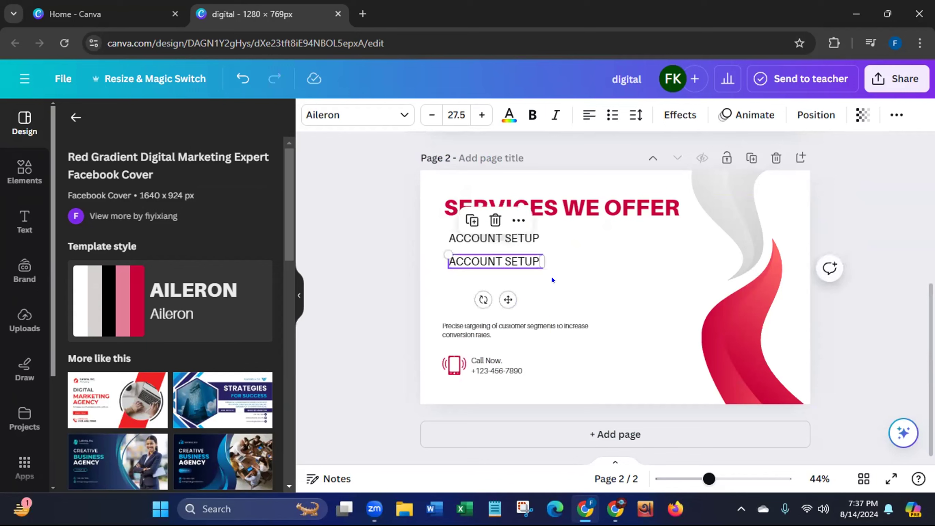
# Duplicate the second "ACCOUNT SETUP" line twice and stack both copies below it in an evenly spaced, left-aligned column.
pyautogui.hotkey('ctrl', 'd')
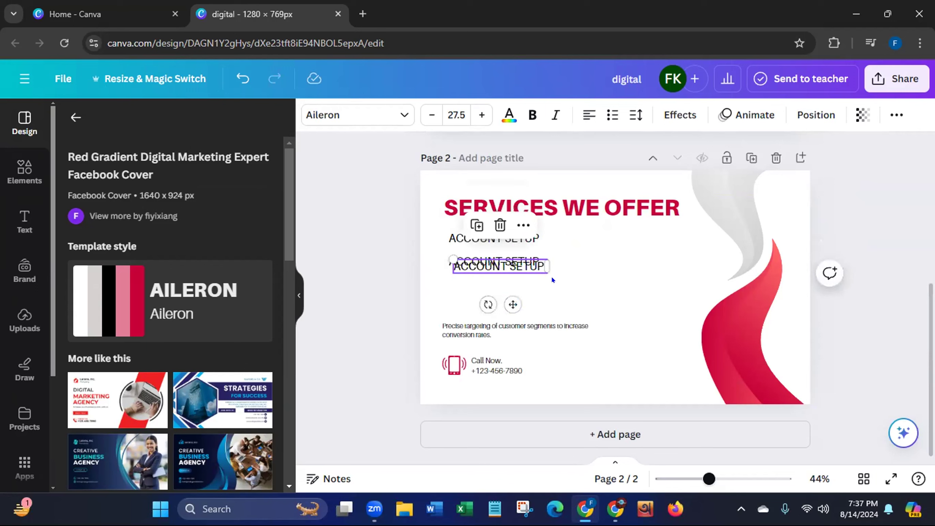
pyautogui.hotkey('ctrl', 'd')
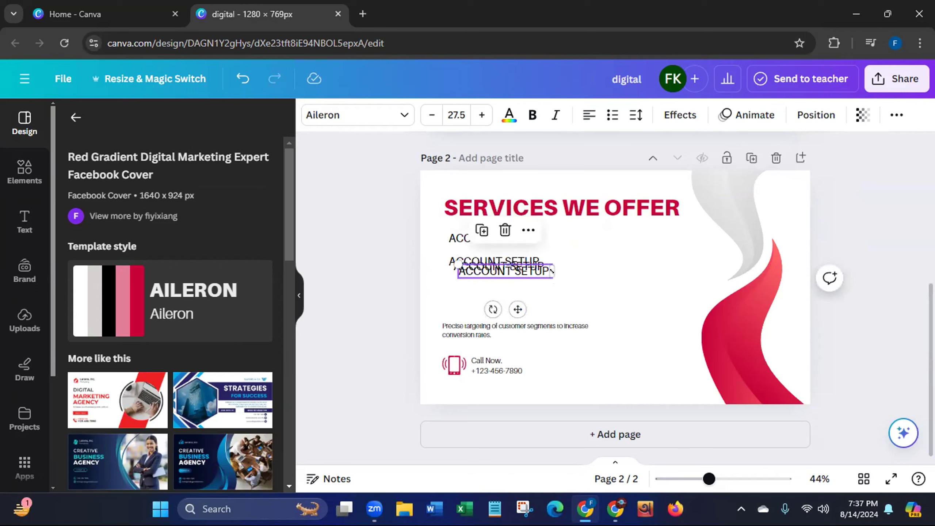
pyautogui.moveTo(517, 308); pyautogui.dragTo(507, 350)
pyautogui.moveTo(531, 266); pyautogui.dragTo(521, 282)
# Reword the second list line as "ACCOUNT OPTIMIZATION" and widen its box to about 450 px so it fits one line.
pyautogui.click(530, 260)
pyautogui.doubleClick(532, 257)
pyautogui.click(532, 251)
pyautogui.press('BackSpace')
pyautogui.press('BackSpace')
pyautogui.press('BackSpace')
pyautogui.press('BackSpace')
pyautogui.press('BackSpace')
pyautogui.press('BackSpace')
pyautogui.write('OPTI')
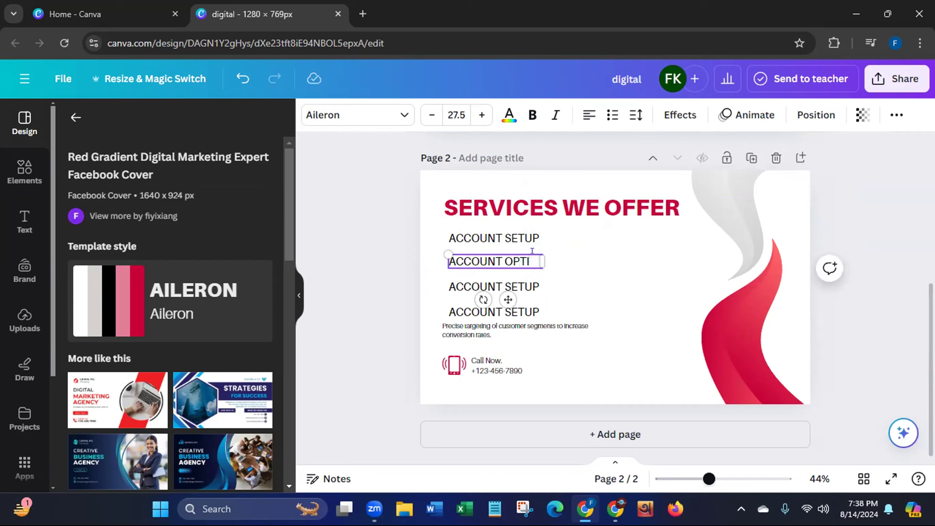
pyautogui.write('MIZATION')
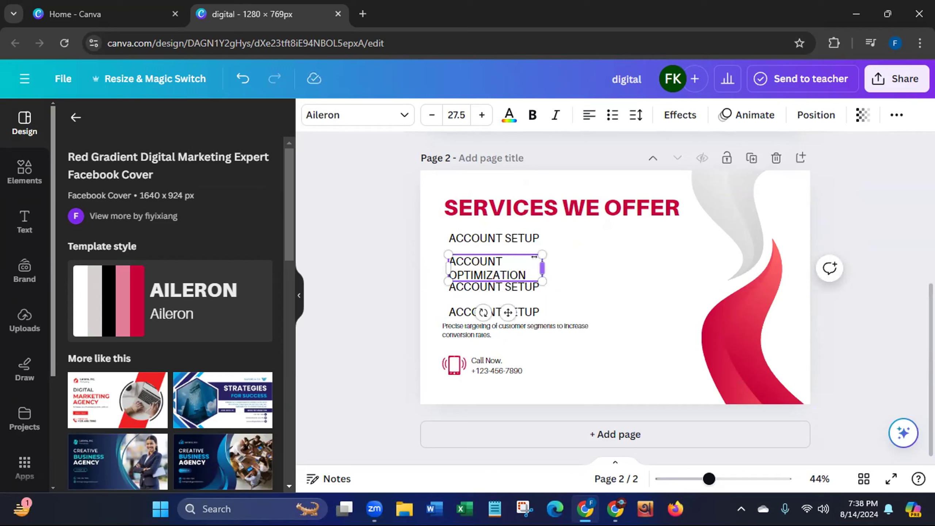
pyautogui.moveTo(534, 258); pyautogui.dragTo(578, 261)
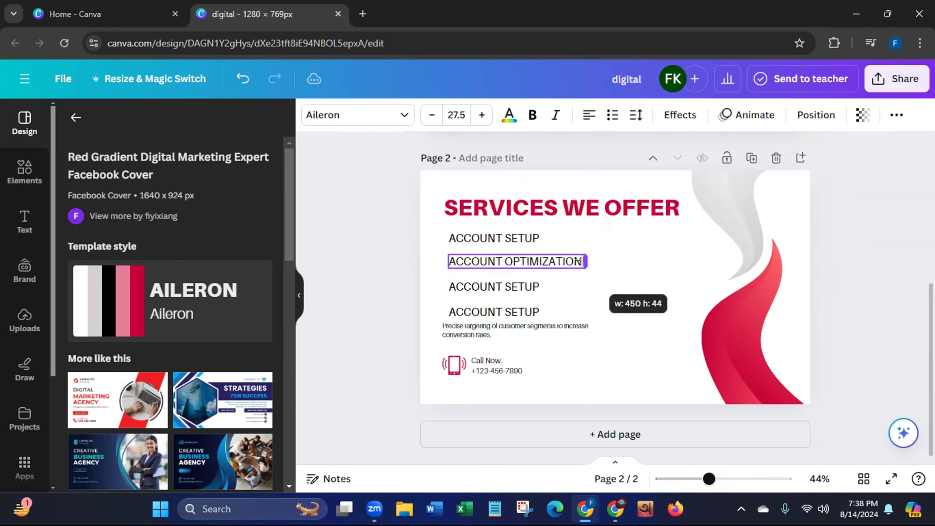
# Replace the third list line with "IMAGE PIN CREATE" and widen its text box so it fits on one line.
pyautogui.click(548, 287)
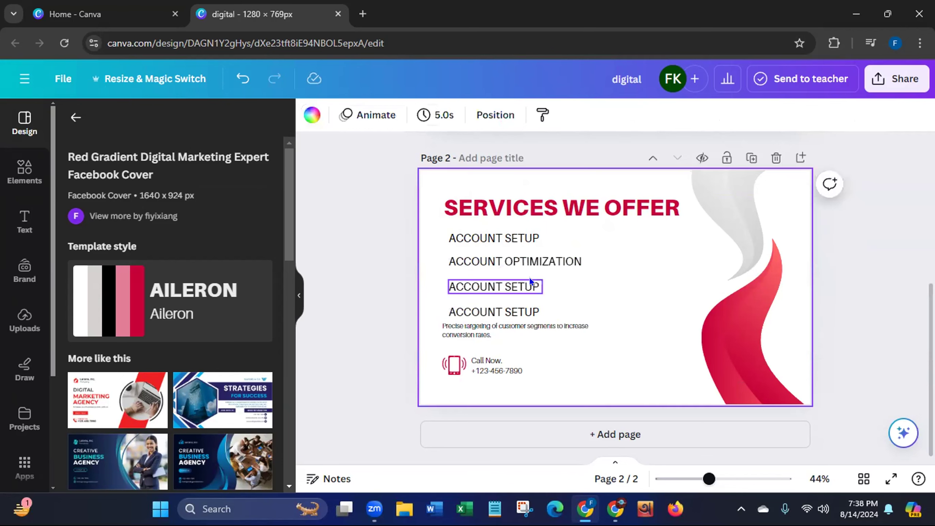
pyautogui.click(538, 282)
pyautogui.click(535, 280)
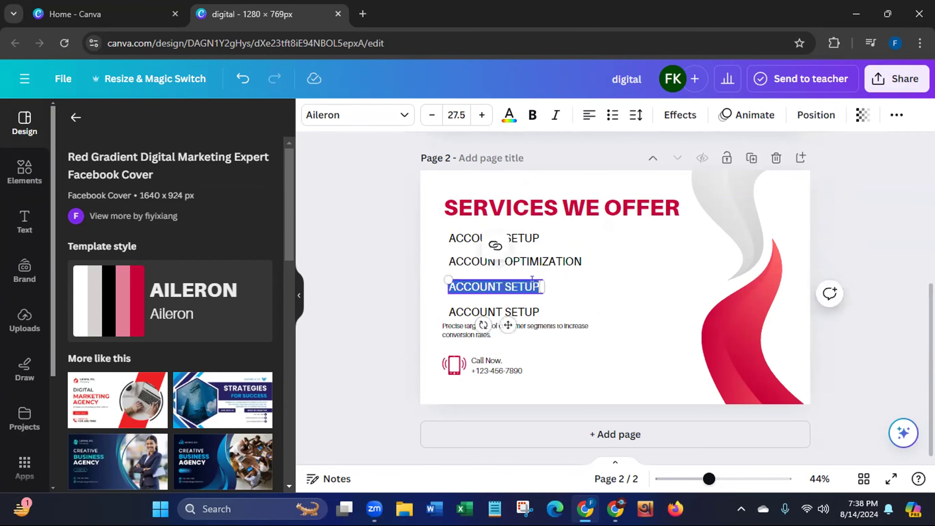
pyautogui.press('BackSpace')
pyautogui.write('IM')
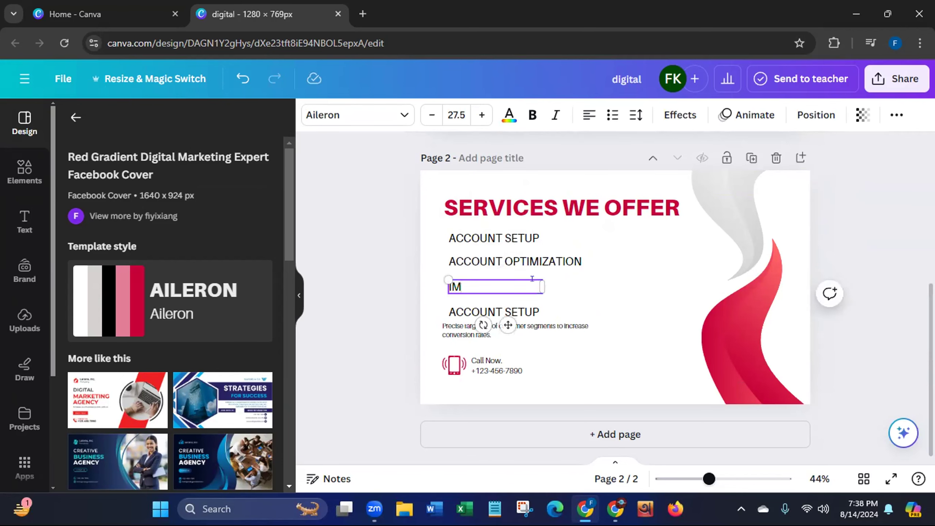
pyautogui.write('AGE PIN CREATE')
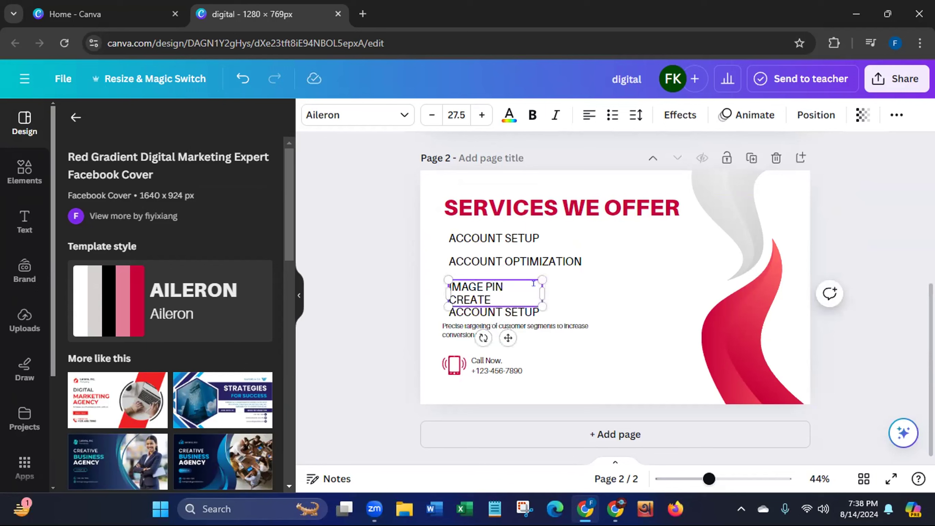
pyautogui.moveTo(543, 289); pyautogui.dragTo(565, 287)
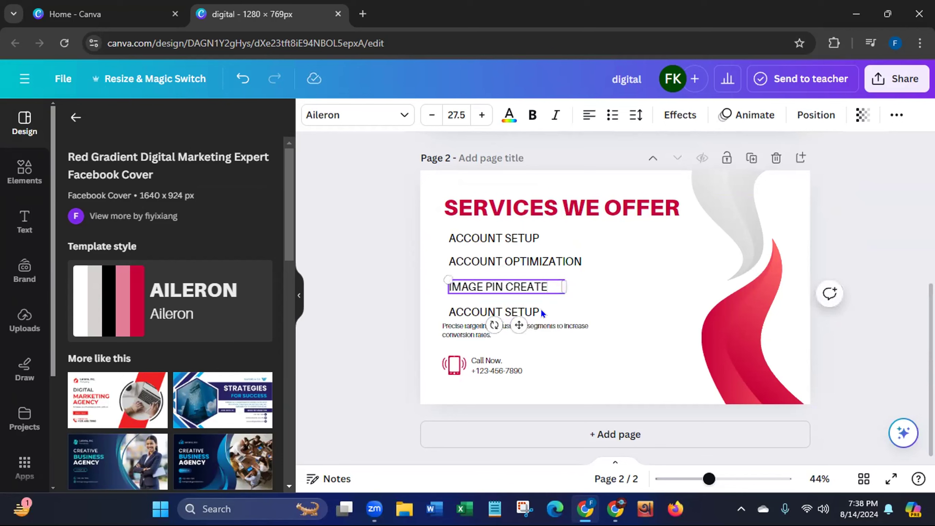
# Replace the fourth list line with "VIDEO PIN CREATE" and widen its text box to keep it on one line.
pyautogui.doubleClick(539, 311)
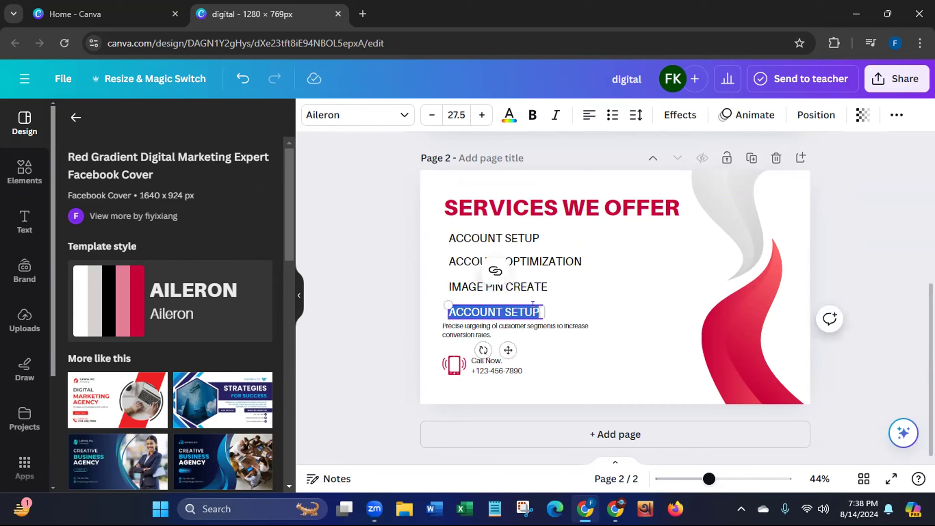
pyautogui.press('BackSpace')
pyautogui.write('VI')
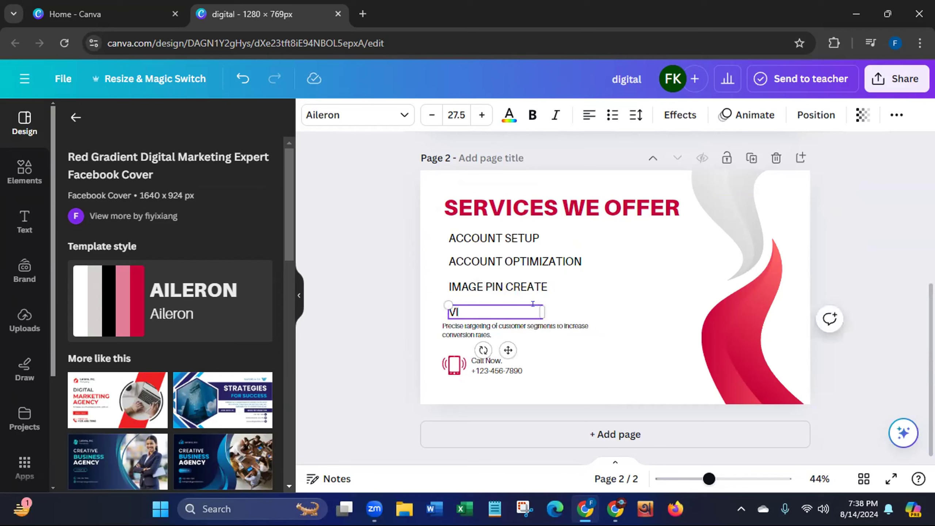
pyautogui.write('DEO PIN CREATE')
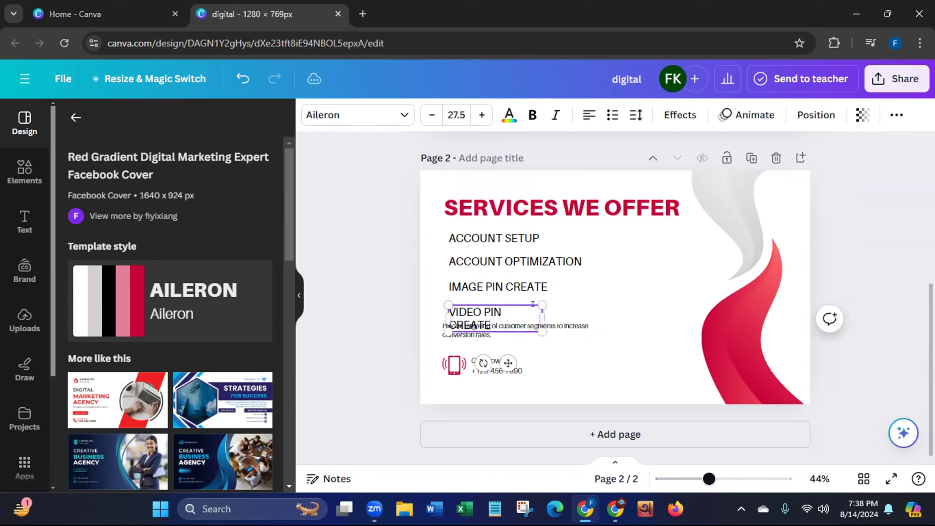
pyautogui.moveTo(541, 318); pyautogui.dragTo(563, 313)
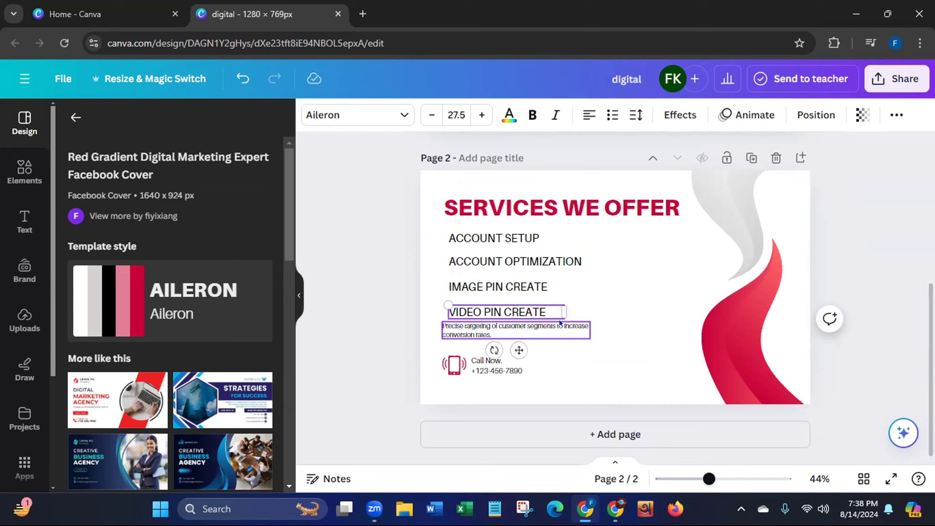
pyautogui.hotkey('ctrl', 'v')
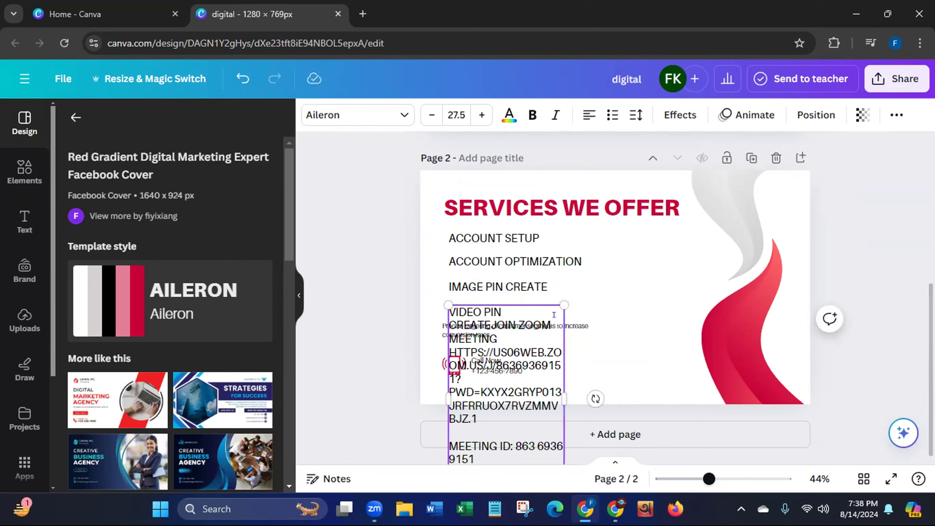
pyautogui.hotkey('ctrl', 'z')
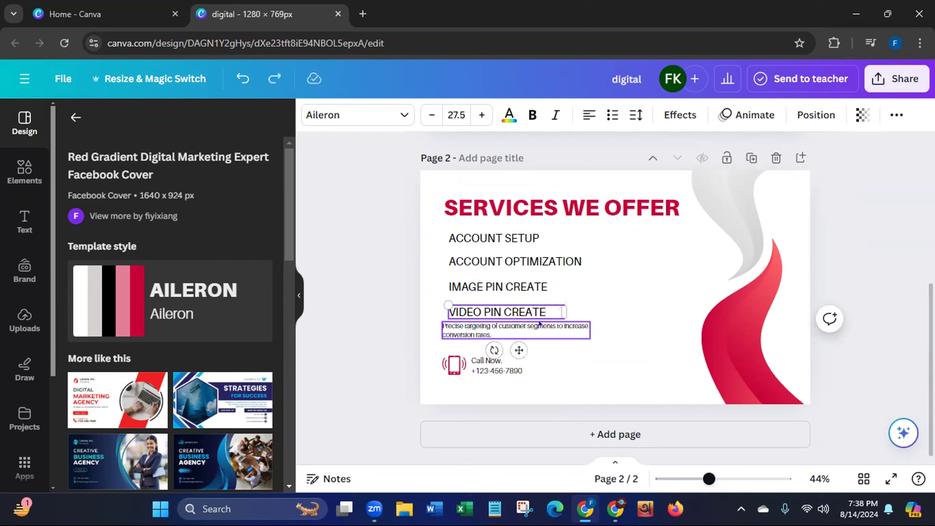
pyautogui.rightClick(513, 303)
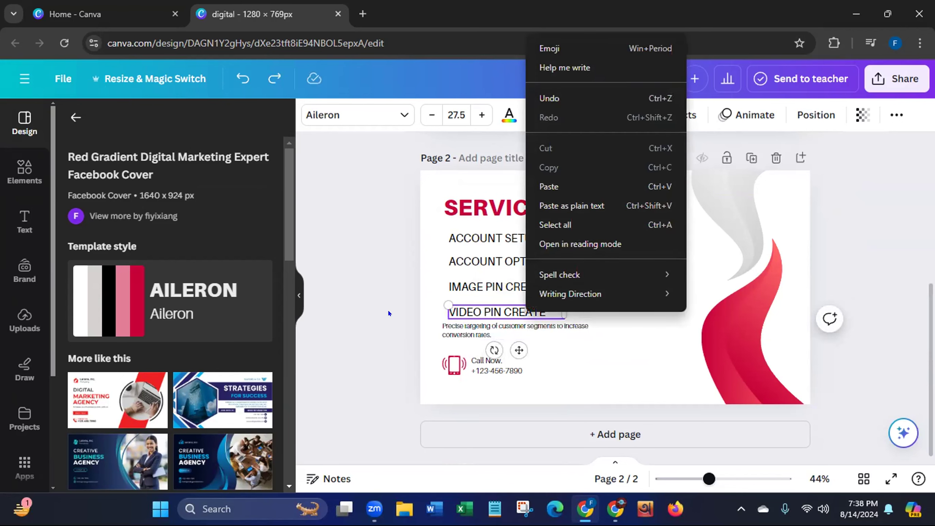
pyautogui.click(442, 311)
# Duplicate the "VIDEO PIN CREATE" line and move the copy to the right of "IMAGE PIN CREATE".
pyautogui.click(457, 312)
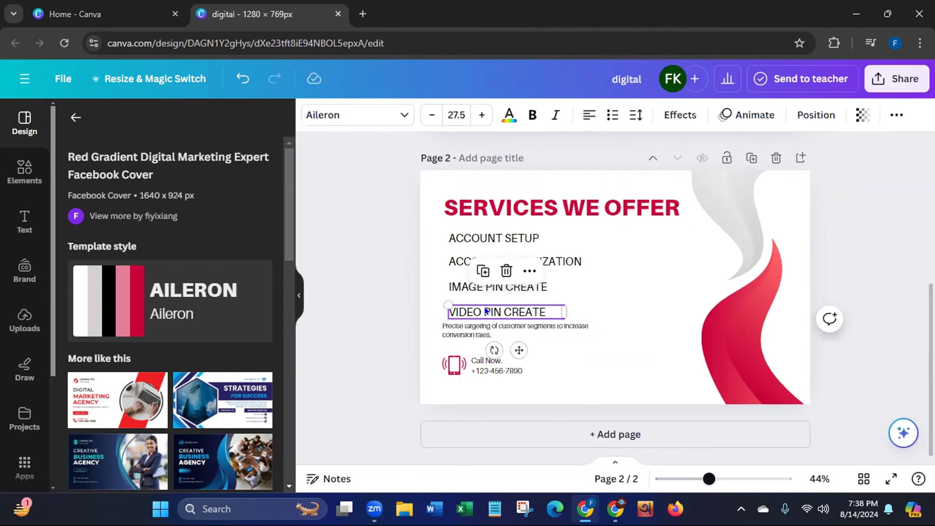
pyautogui.hotkey('ctrl', 'd')
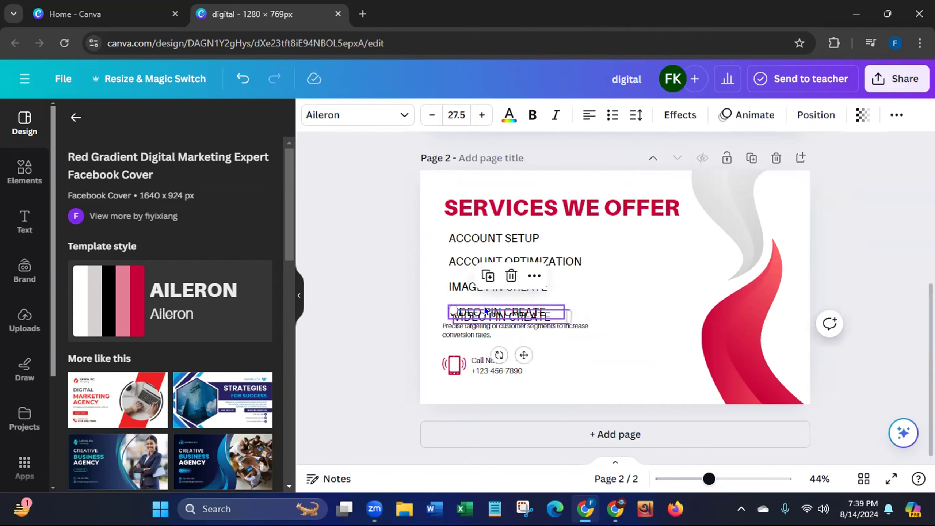
pyautogui.moveTo(523, 354); pyautogui.dragTo(614, 323)
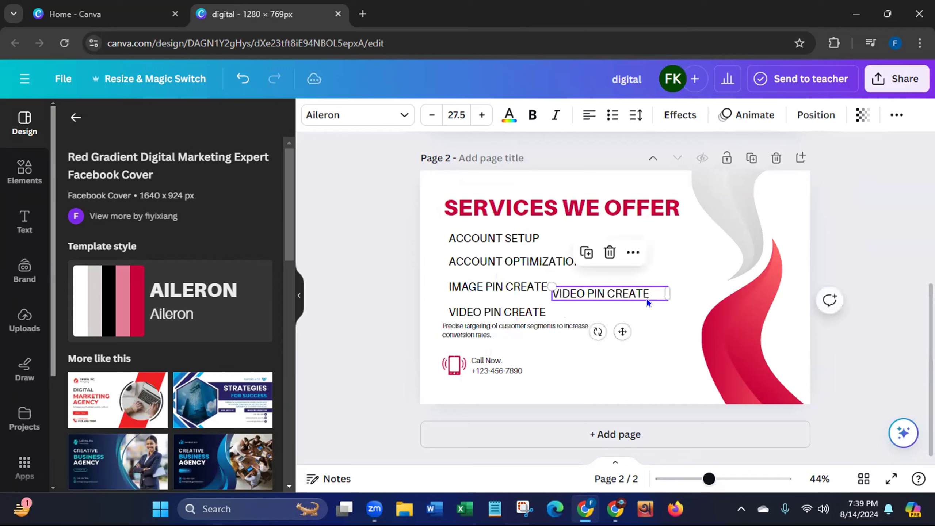
# Change the copied line's wording from "VIDEO PIN" to "BOARD" so that it reads "BOARD CREATE".
pyautogui.doubleClick(604, 288)
pyautogui.click(605, 288)
pyautogui.moveTo(605, 293); pyautogui.dragTo(540, 280)
pyautogui.press('BackSpace')
pyautogui.write('BOARD')
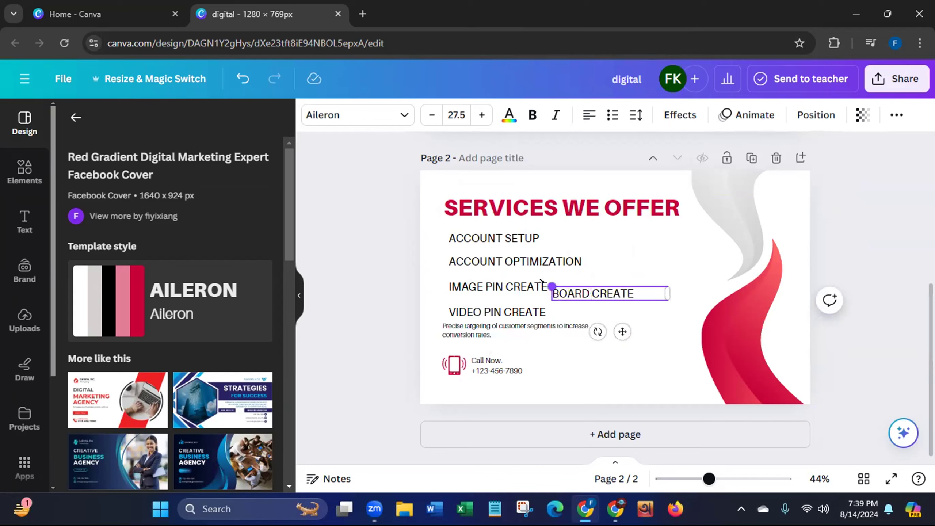
# Delete the leftover customer segments sentence, the "Call Now." contact text and the phone icon below the services list on page 2.
pyautogui.click(475, 329)
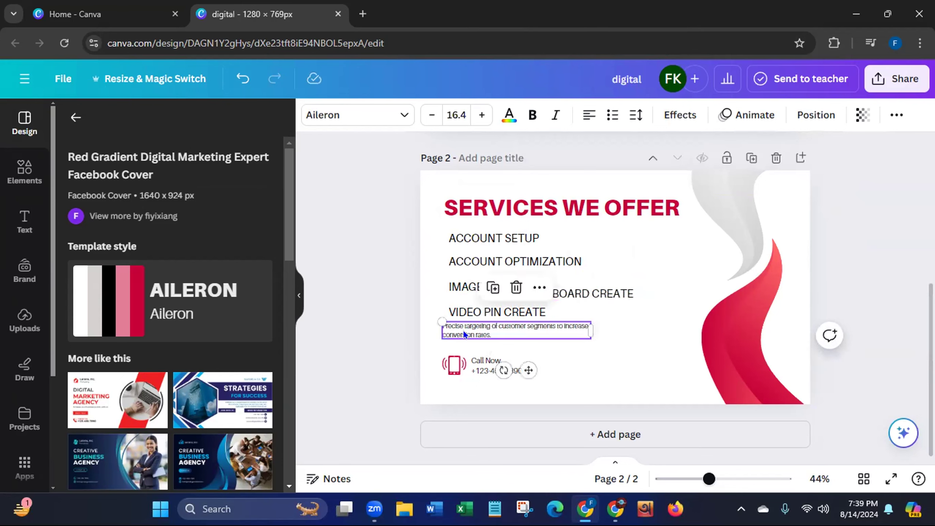
pyautogui.press('Delete')
pyautogui.click(493, 364)
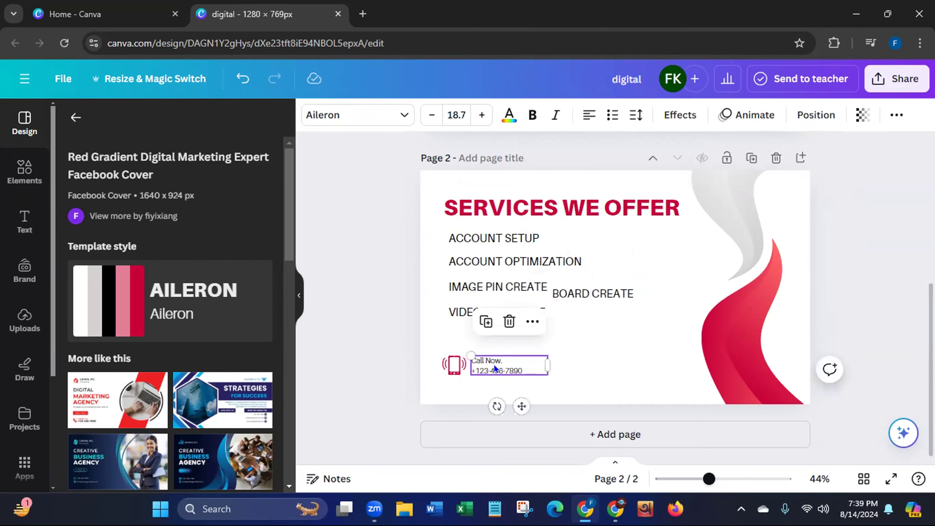
pyautogui.press('Delete')
pyautogui.click(453, 364)
pyautogui.press('Delete')
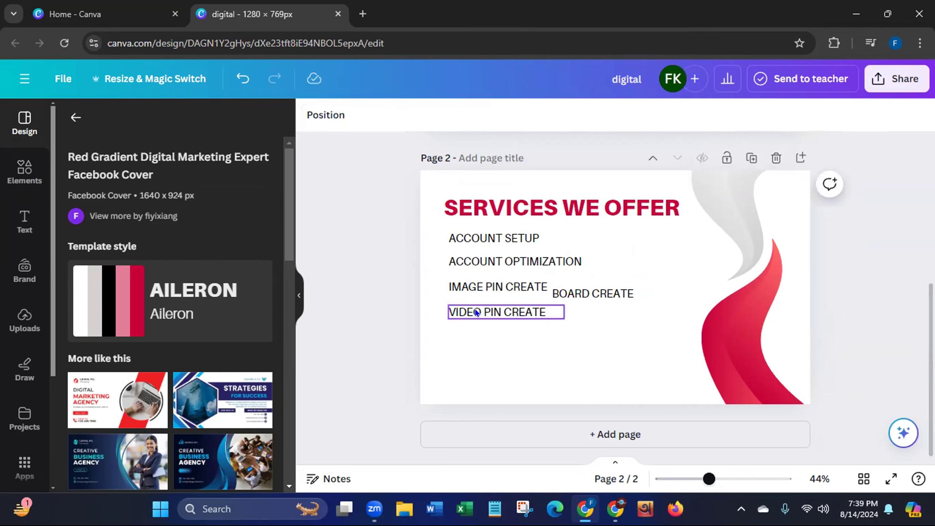
# Move "BOARD CREATE" directly below "VIDEO PIN CREATE", left-aligned with the list and with matching line spacing.
pyautogui.click(593, 295)
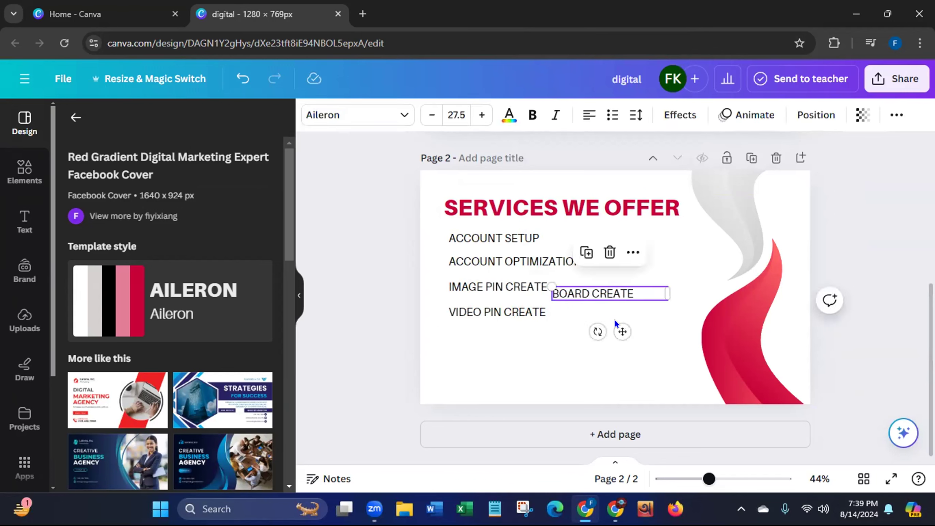
pyautogui.moveTo(617, 324); pyautogui.dragTo(511, 368)
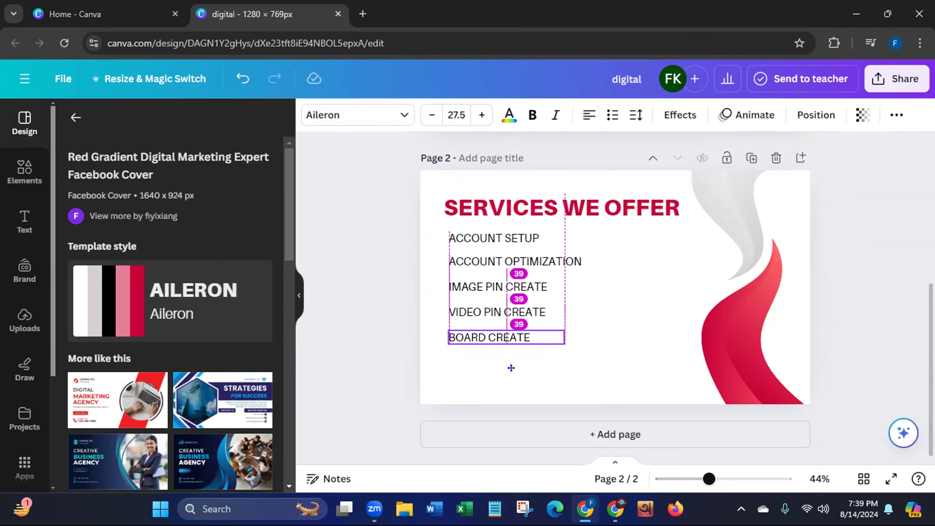
pyautogui.moveTo(511, 368); pyautogui.dragTo(511, 368)
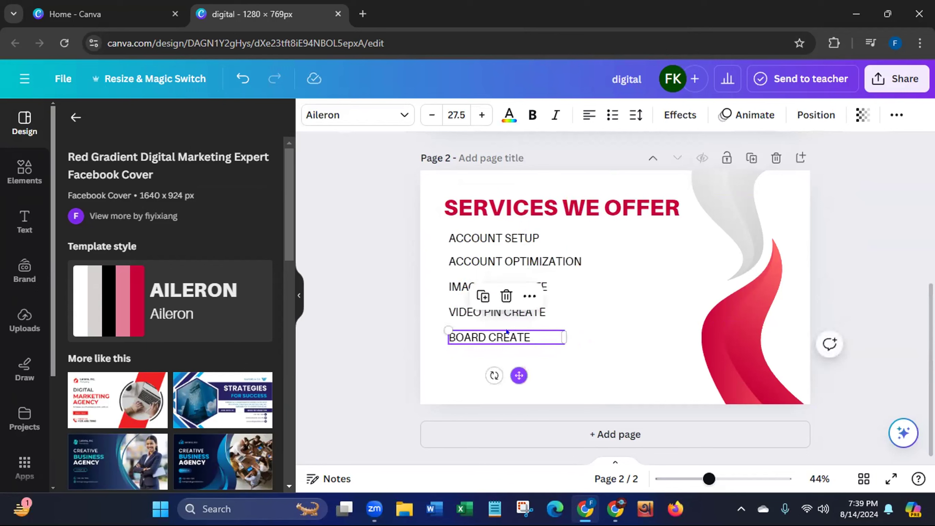
# Nudge "ACCOUNT SETUP" up so that its gap to "ACCOUNT OPTIMIZATION" matches the spacing of the other list lines.
pyautogui.click(505, 234)
pyautogui.moveTo(498, 269); pyautogui.dragTo(499, 267)
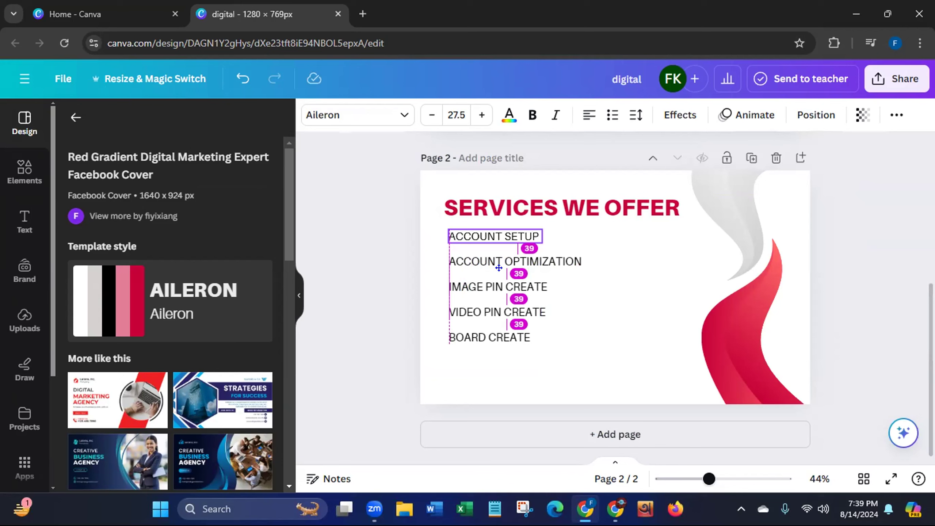
pyautogui.moveTo(499, 268); pyautogui.dragTo(500, 268)
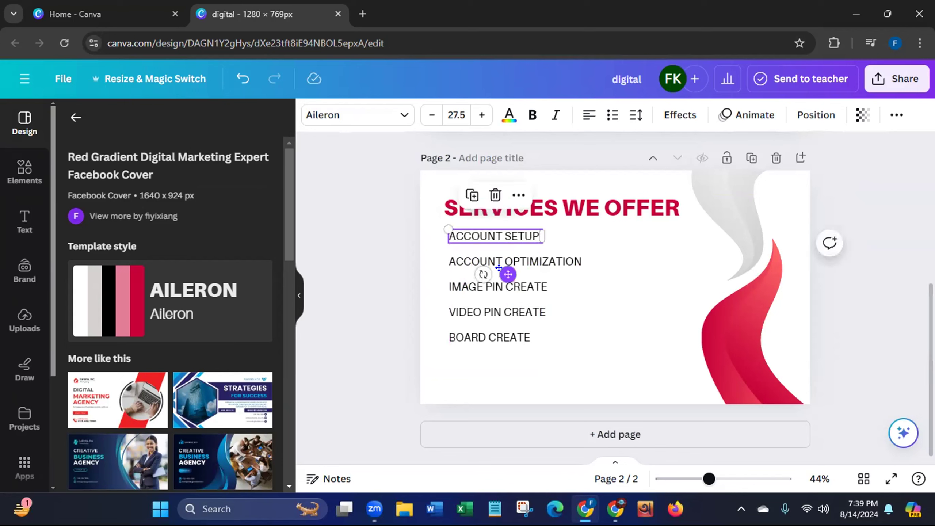
pyautogui.click(376, 318)
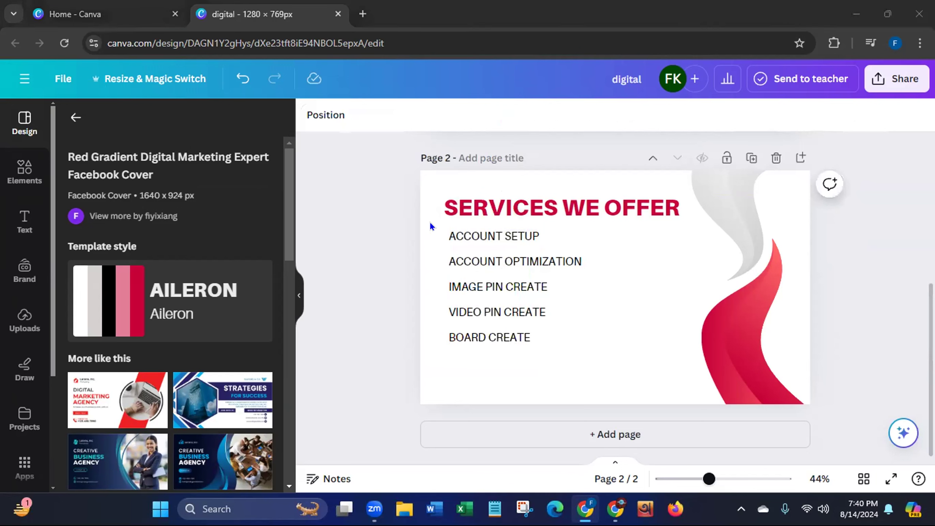
# Group the five service lines from "ACCOUNT SETUP" to "BOARD CREATE" into one object.
pyautogui.moveTo(530, 348); pyautogui.dragTo(470, 228)
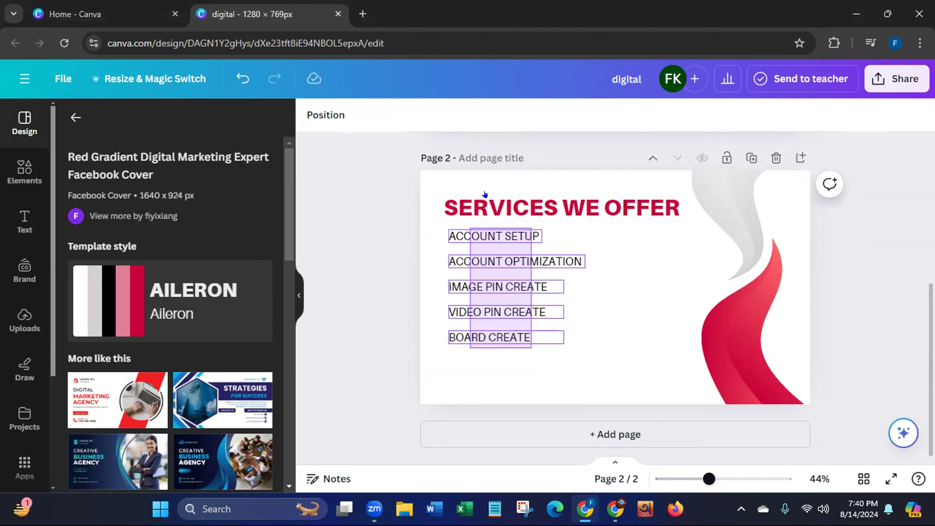
pyautogui.hotkey('ctrl', 'g')
pyautogui.click(374, 286)
pyautogui.click(475, 309)
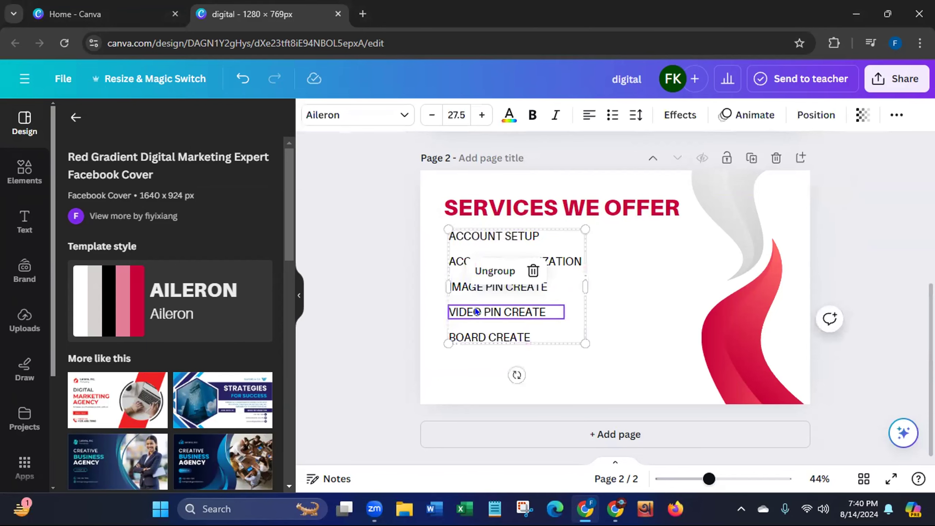
pyautogui.click(355, 346)
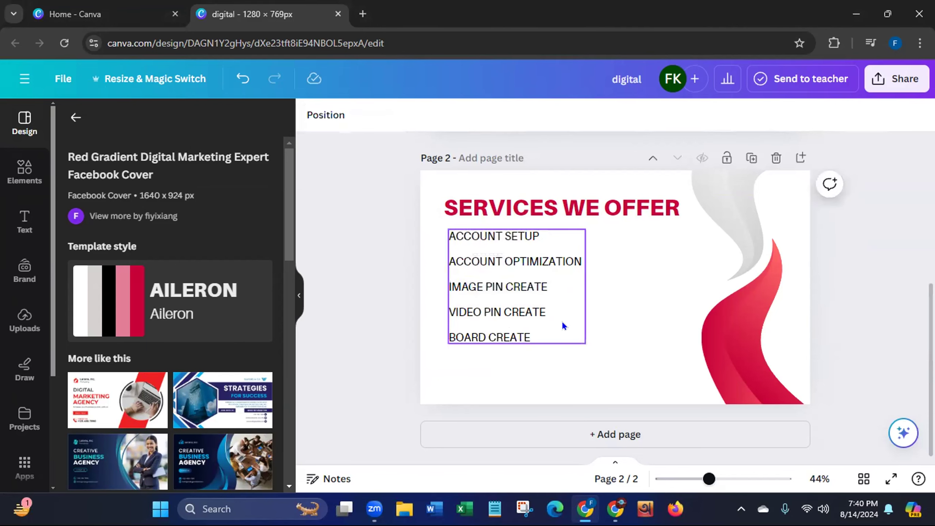
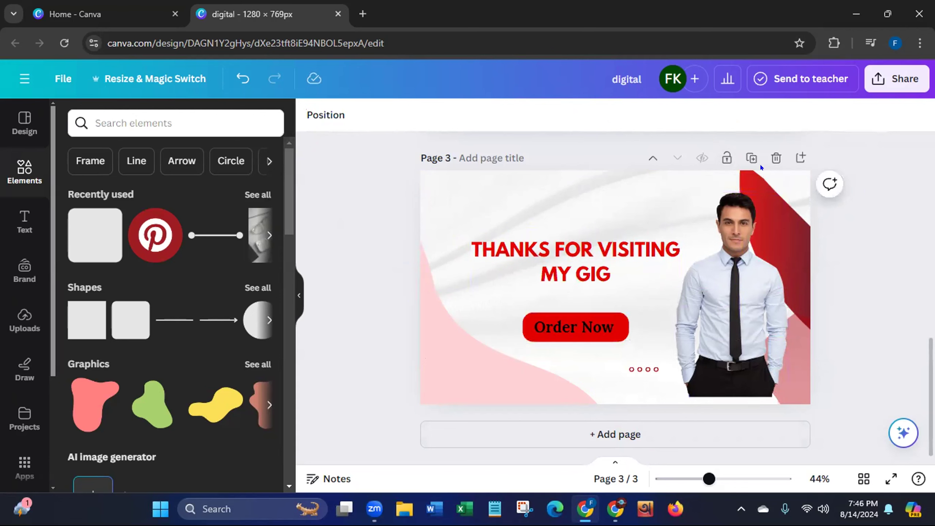
# Change the "Order Now" button text on page 3 to white (#ffffff).
pyautogui.click(563, 324)
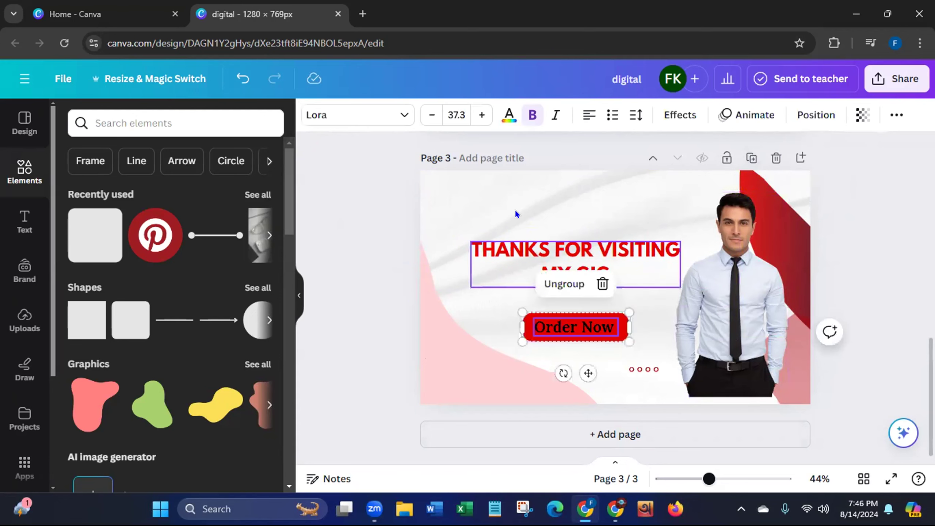
pyautogui.click(509, 116)
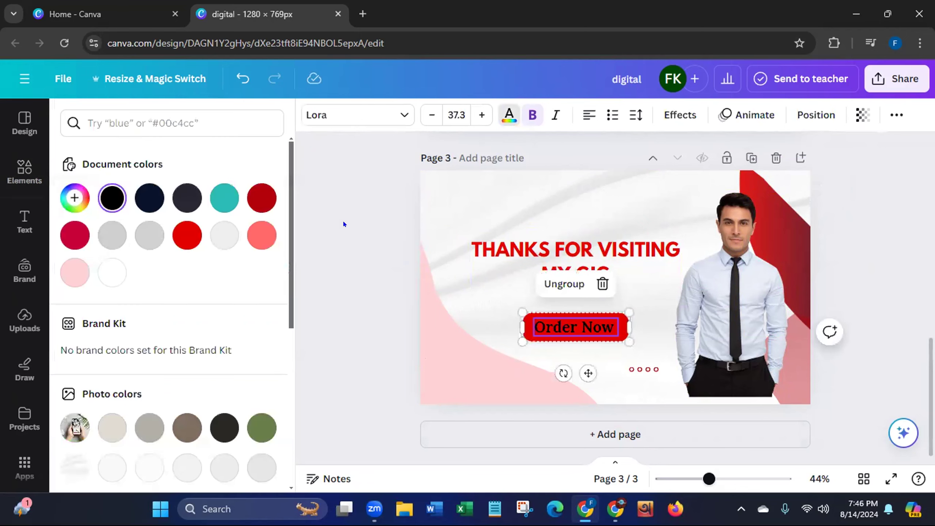
pyautogui.click(112, 272)
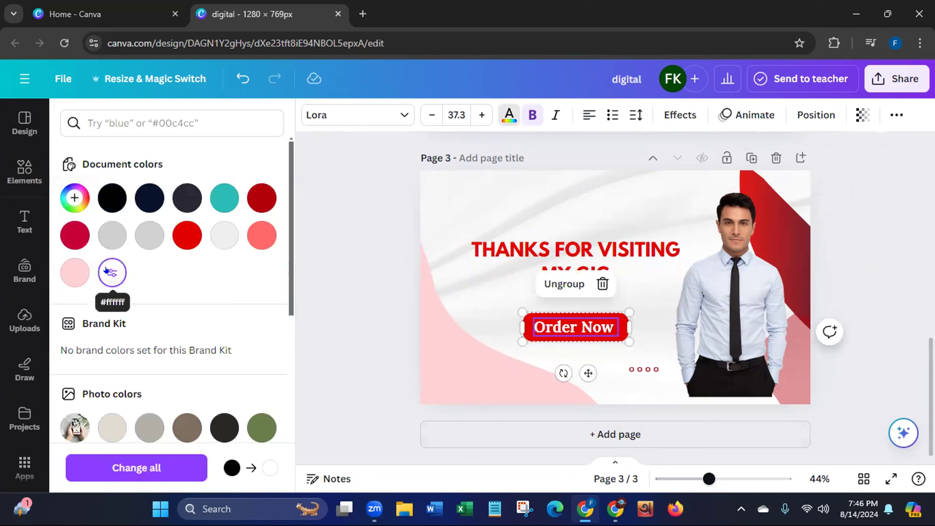
pyautogui.click(225, 236)
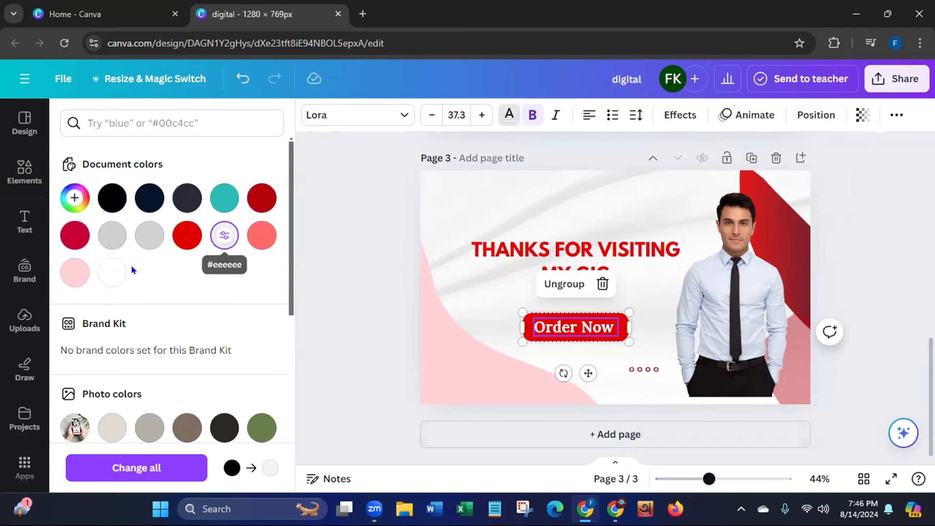
pyautogui.click(112, 272)
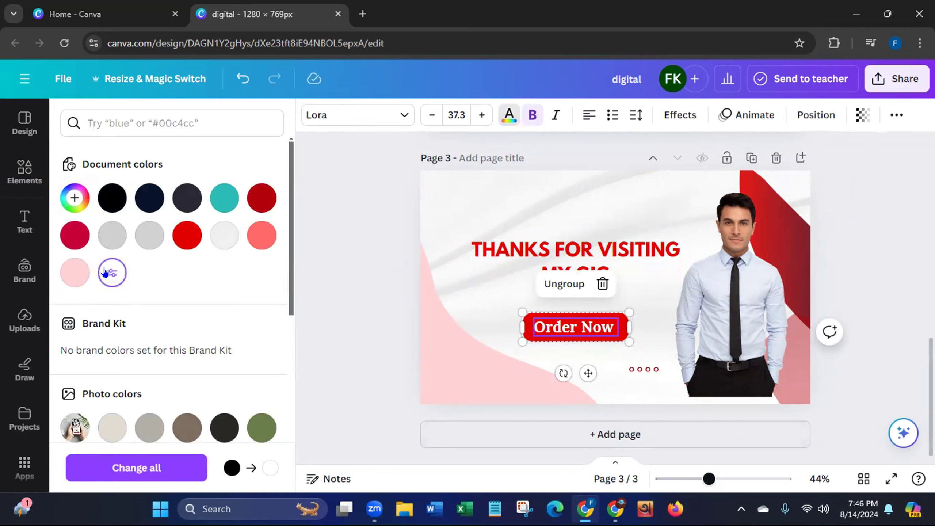
pyautogui.click(373, 291)
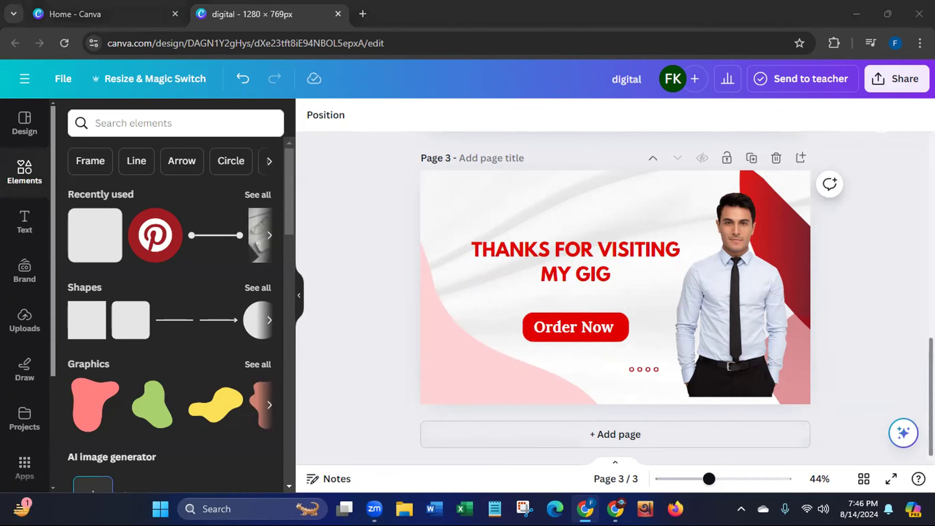
# Return to page 1, search the elements for "pinterest icon" and browse the video results.
pyautogui.scroll(6, 614, 295)
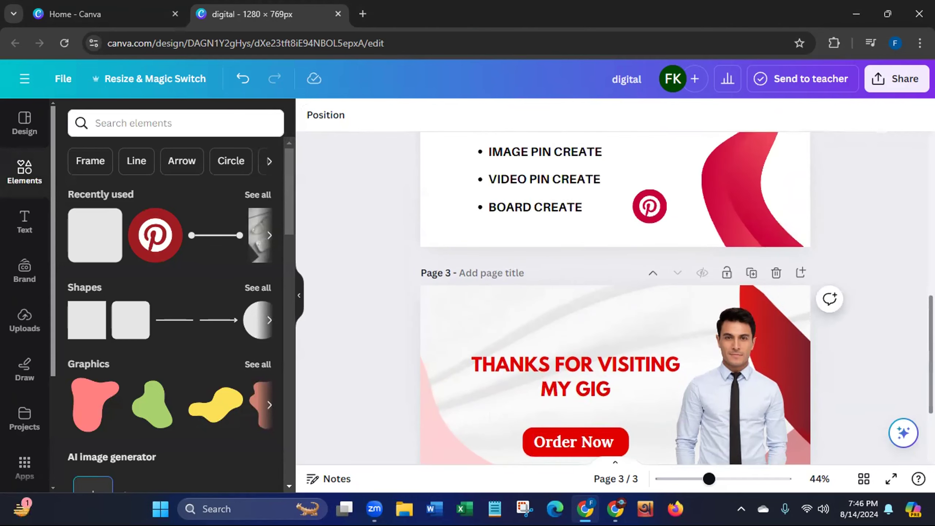
pyautogui.scroll(6, 615, 295)
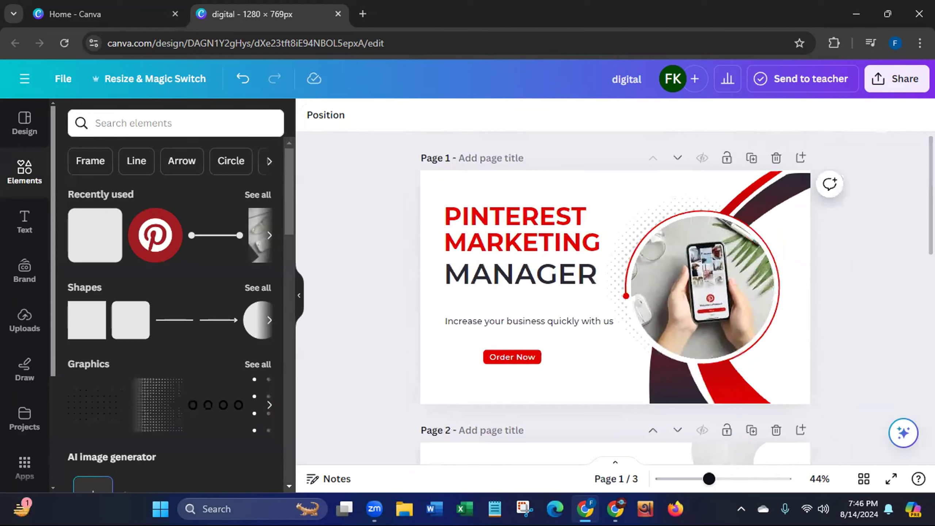
pyautogui.click(107, 120)
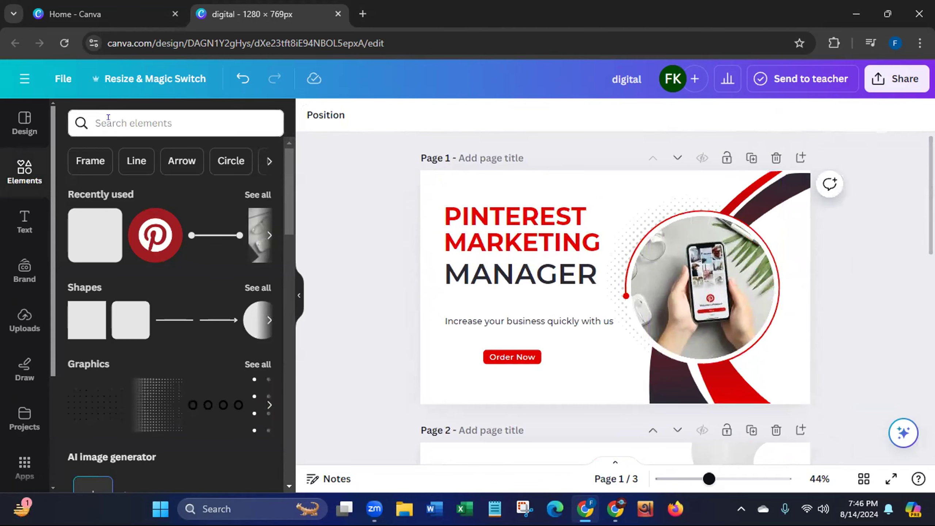
pyautogui.click(95, 184)
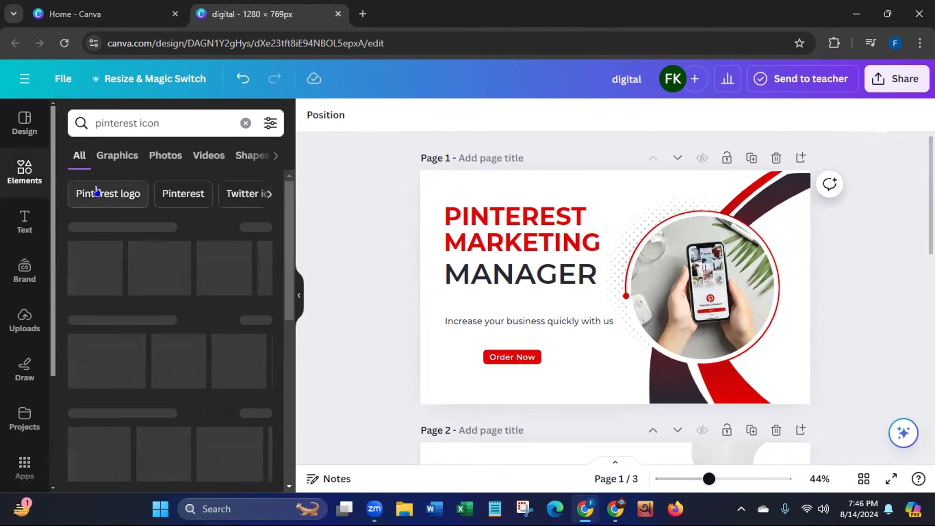
pyautogui.click(206, 156)
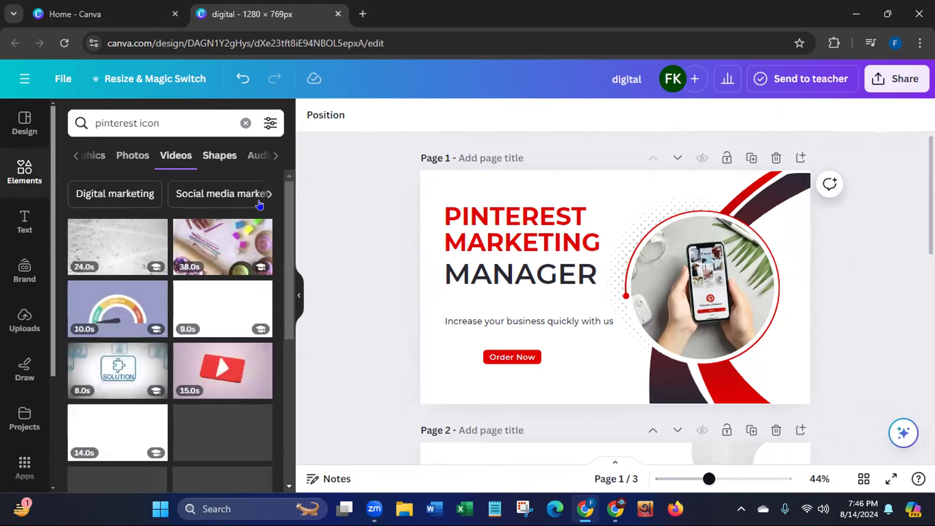
pyautogui.scroll(-1, 289, 269)
pyautogui.moveTo(288, 269); pyautogui.dragTo(298, 473)
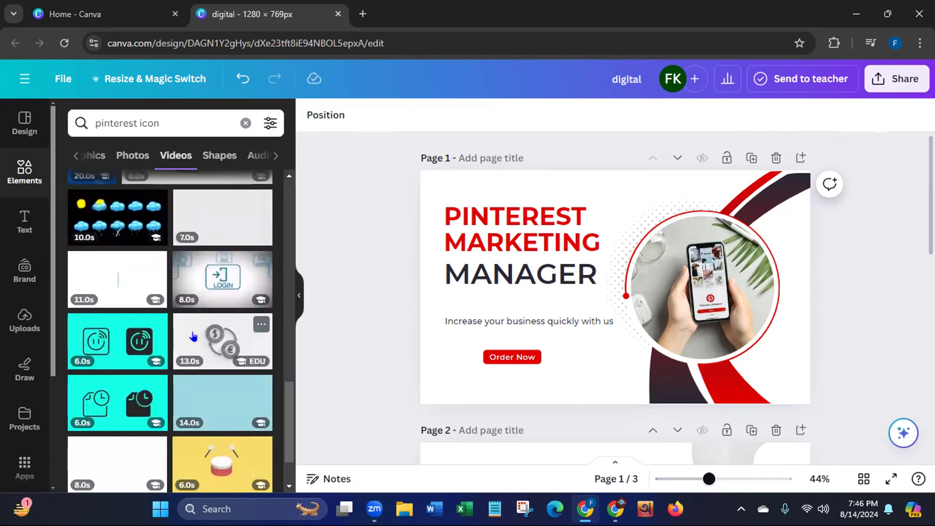
pyautogui.scroll(-5, 288, 466)
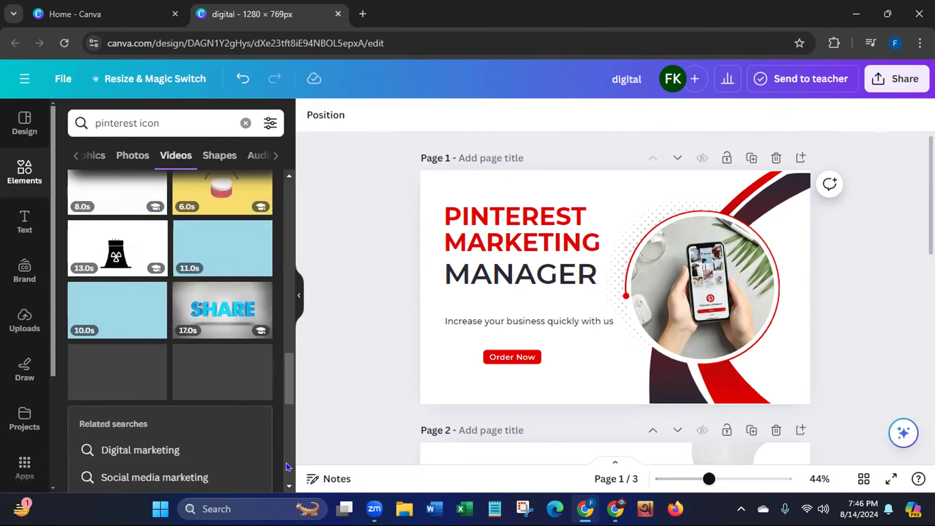
pyautogui.moveTo(286, 376); pyautogui.dragTo(287, 435)
pyautogui.scroll(-2, 287, 442)
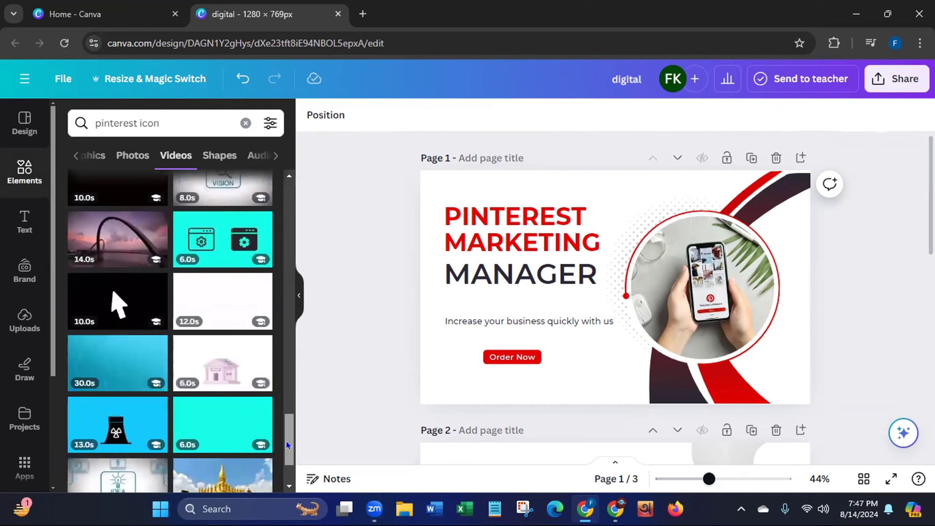
pyautogui.moveTo(287, 442); pyautogui.dragTo(288, 190)
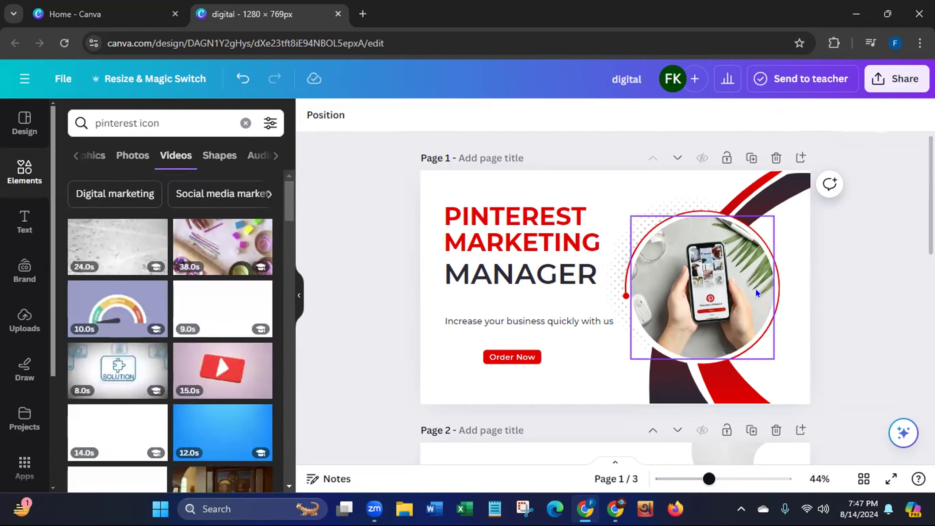
# Apply the Breathe animation to the circular phone photo on page 1 and reduce its scale to near the minimum.
pyautogui.click(693, 276)
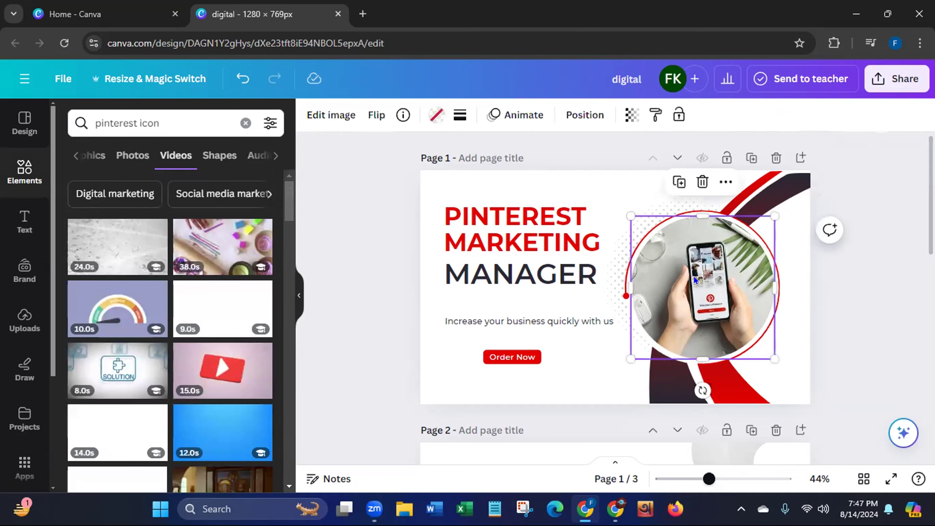
pyautogui.click(508, 116)
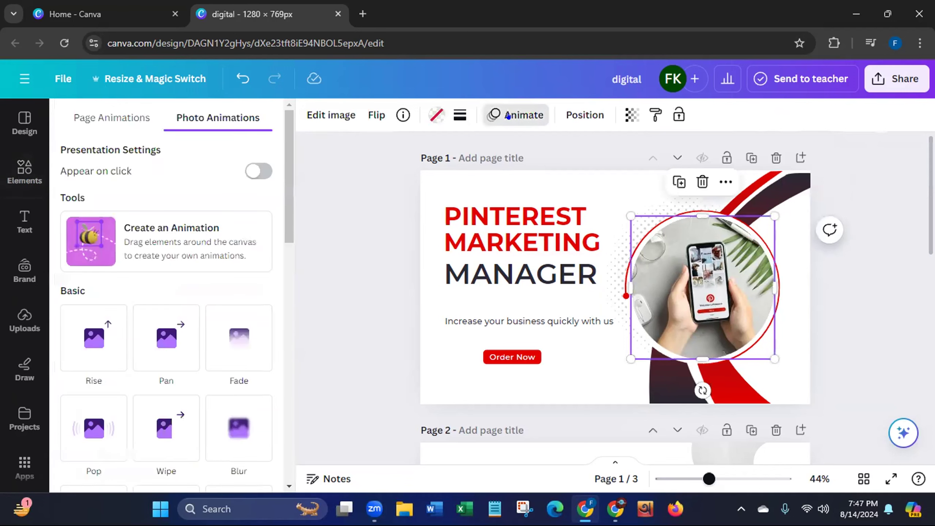
pyautogui.moveTo(286, 220); pyautogui.dragTo(276, 271)
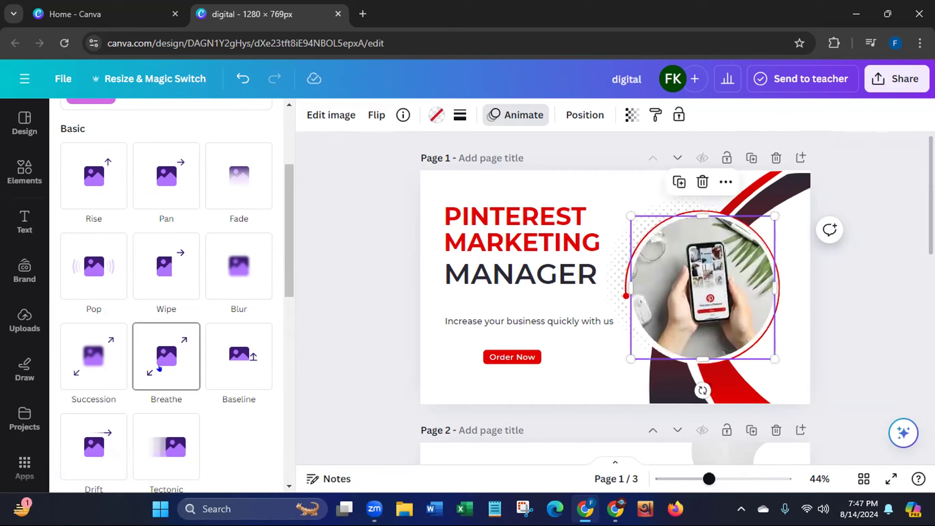
pyautogui.click(159, 368)
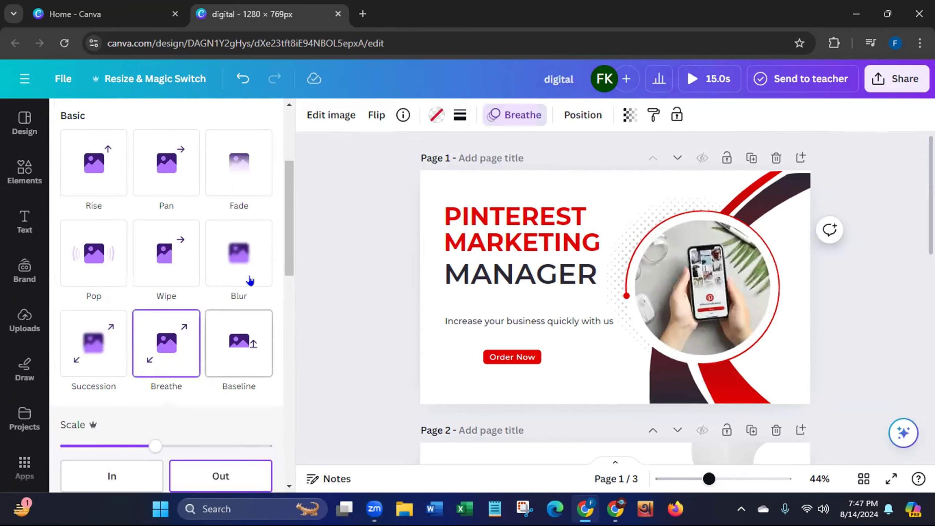
pyautogui.moveTo(285, 241); pyautogui.dragTo(286, 293)
pyautogui.moveTo(148, 279); pyautogui.dragTo(73, 280)
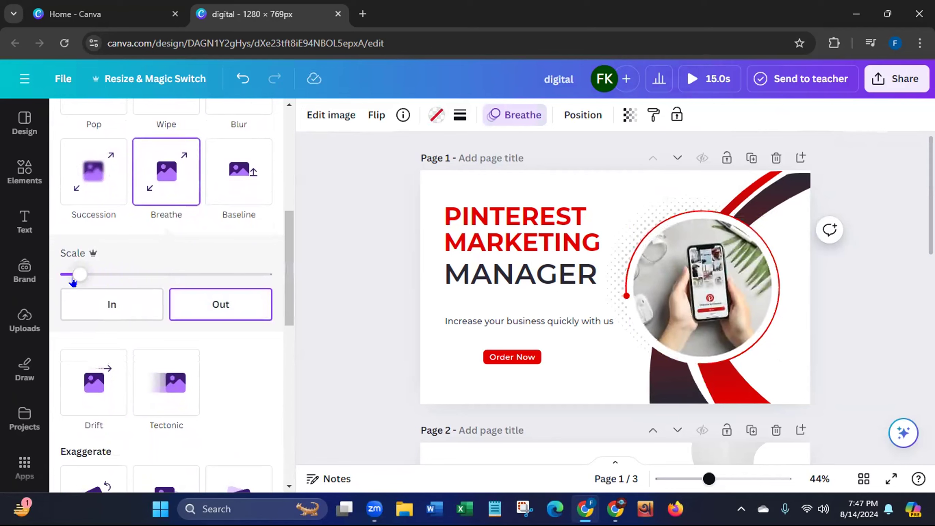
pyautogui.moveTo(73, 280); pyautogui.dragTo(62, 278)
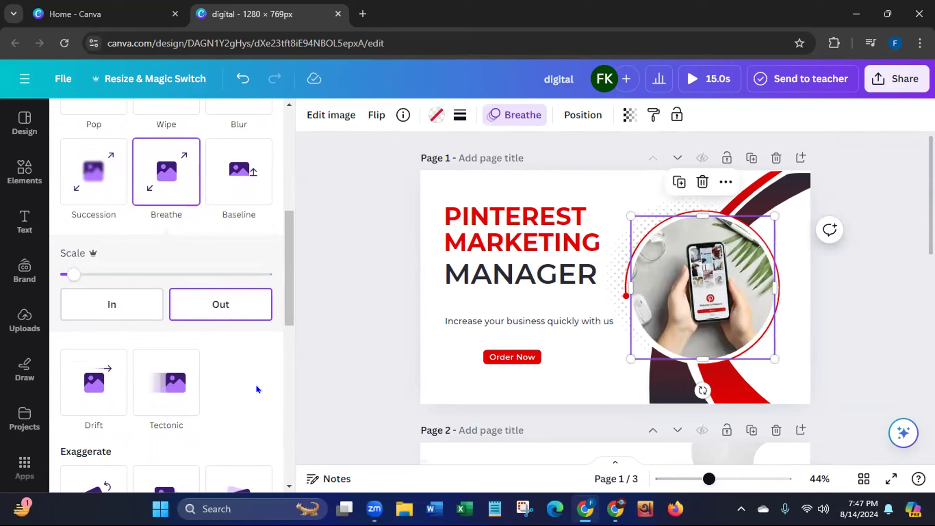
# Preview the Sleek and Fun page animations for page 1.
pyautogui.click(495, 238)
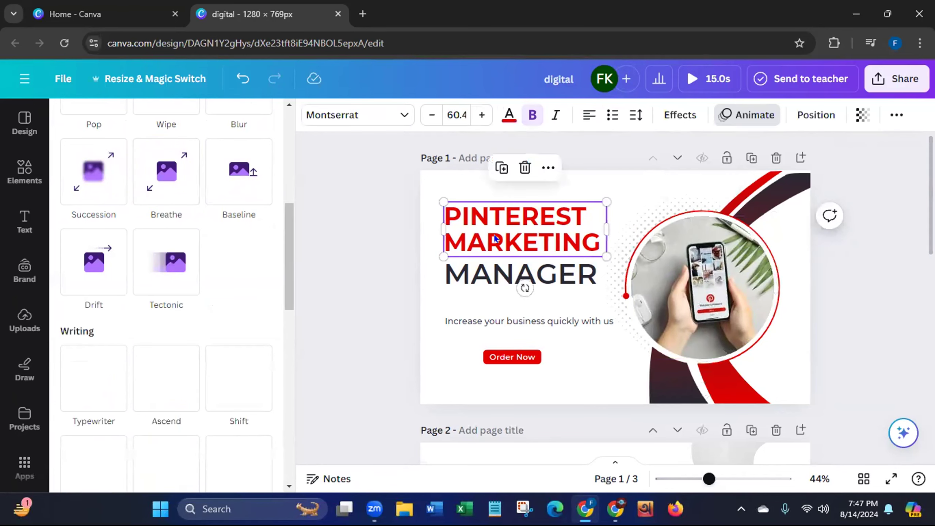
pyautogui.click(430, 364)
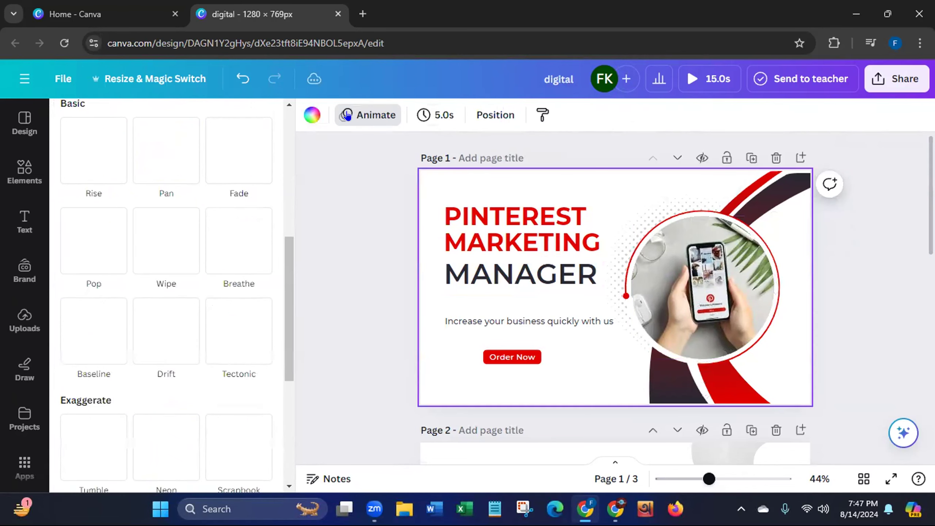
pyautogui.moveTo(287, 290); pyautogui.dragTo(287, 166)
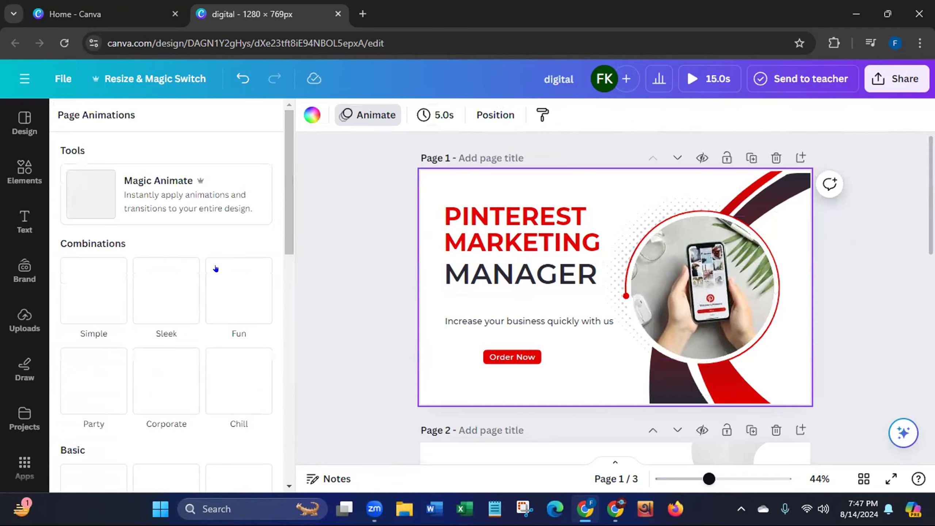
pyautogui.click(168, 303)
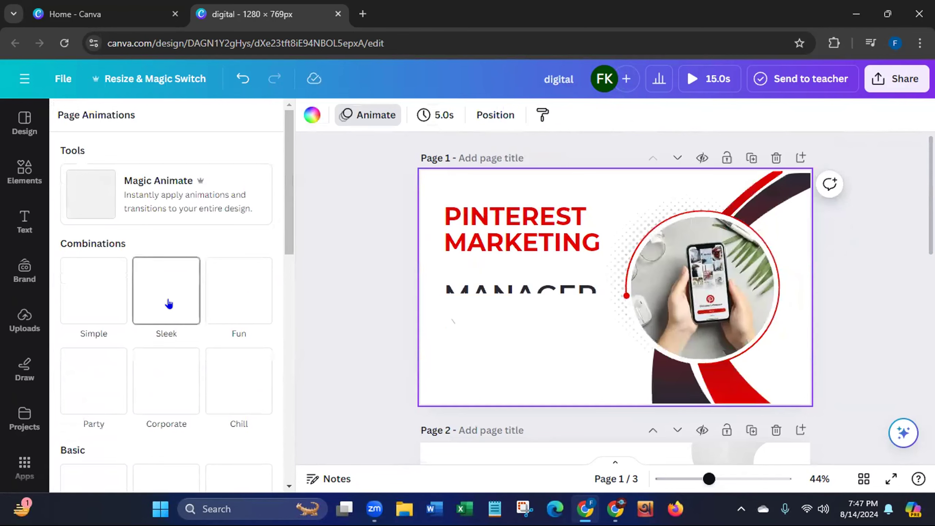
pyautogui.click(244, 306)
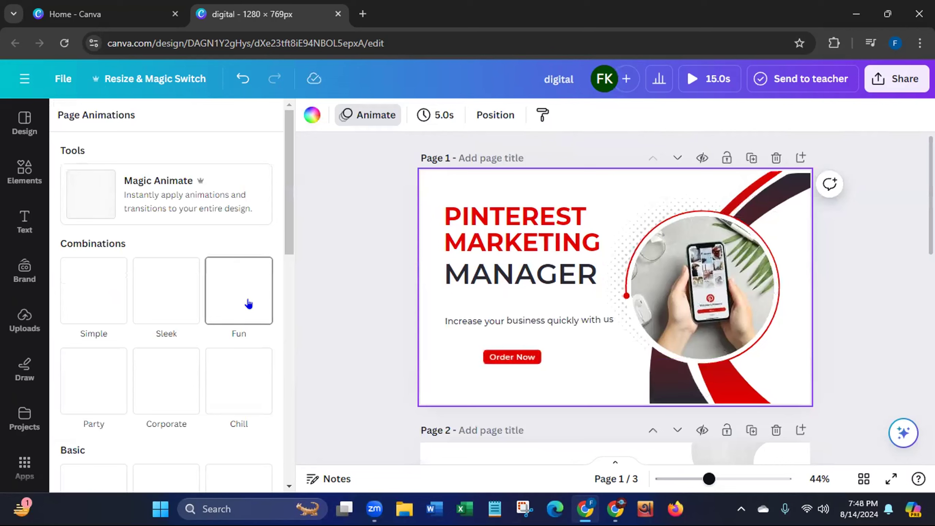
pyautogui.click(363, 353)
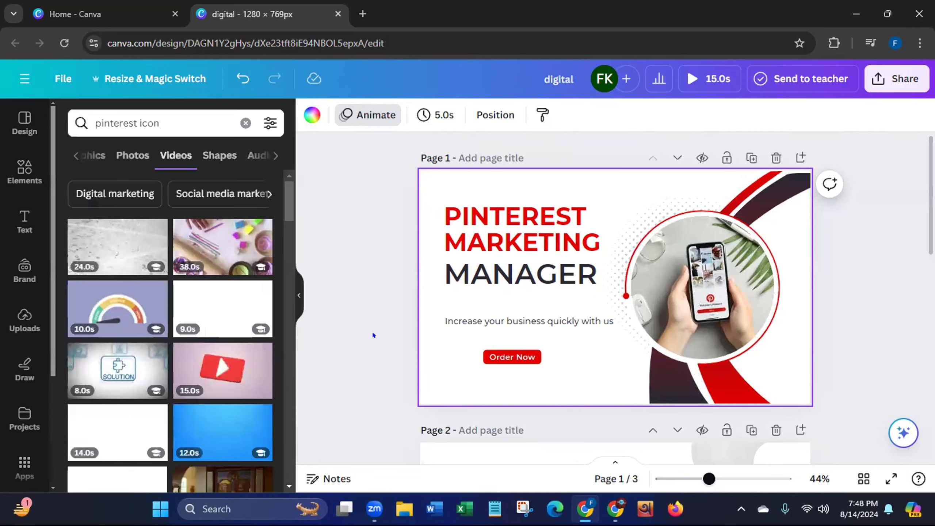
# Apply the Typewriter animation to the red "PINTEREST MARKETING" heading on page 1.
pyautogui.click(472, 244)
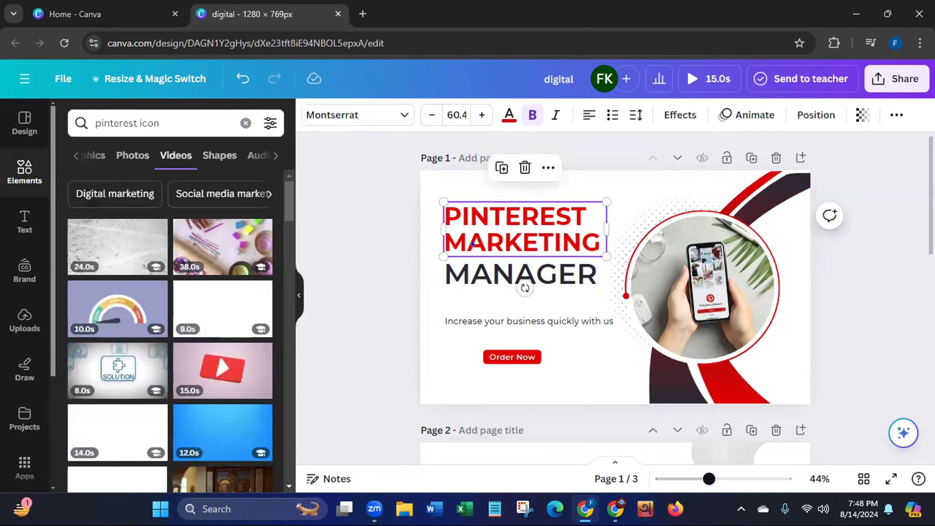
pyautogui.click(751, 122)
pyautogui.moveTo(286, 182); pyautogui.dragTo(287, 308)
pyautogui.click(94, 250)
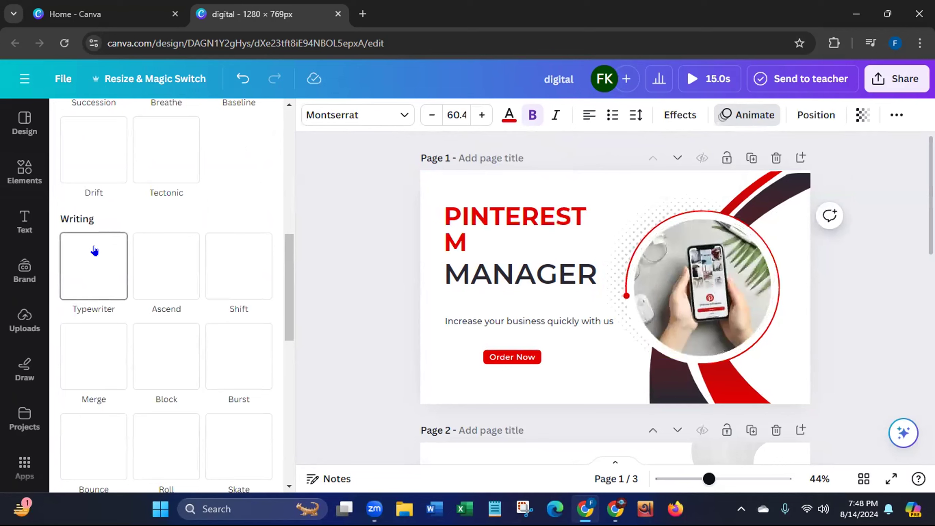
pyautogui.click(94, 250)
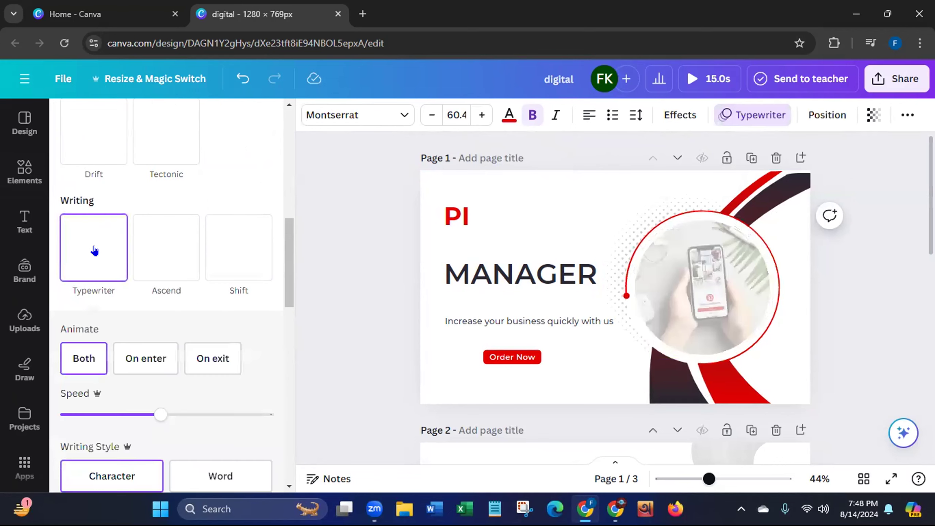
# Preview the Drift, Tectonic, Wipe, Pop and Pan animations for the "MANAGER" text on page 1.
pyautogui.click(450, 269)
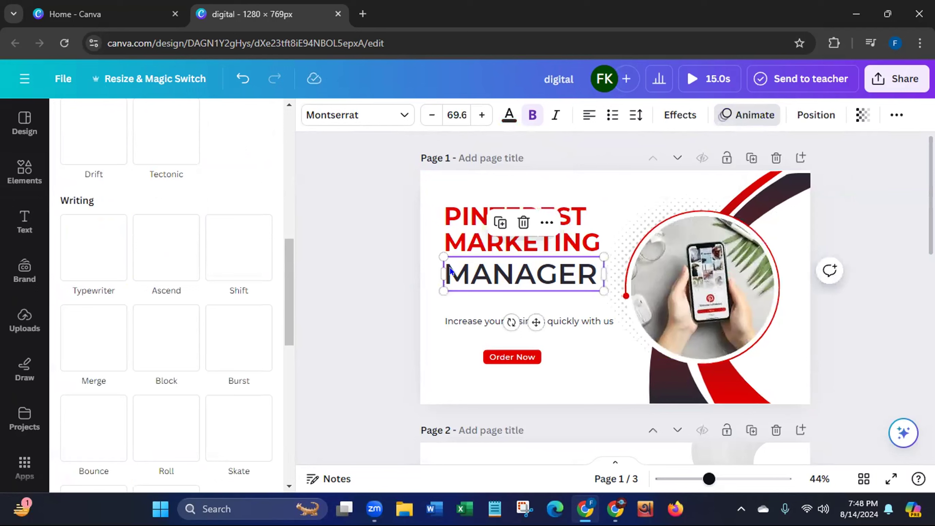
pyautogui.moveTo(285, 317); pyautogui.dragTo(279, 269)
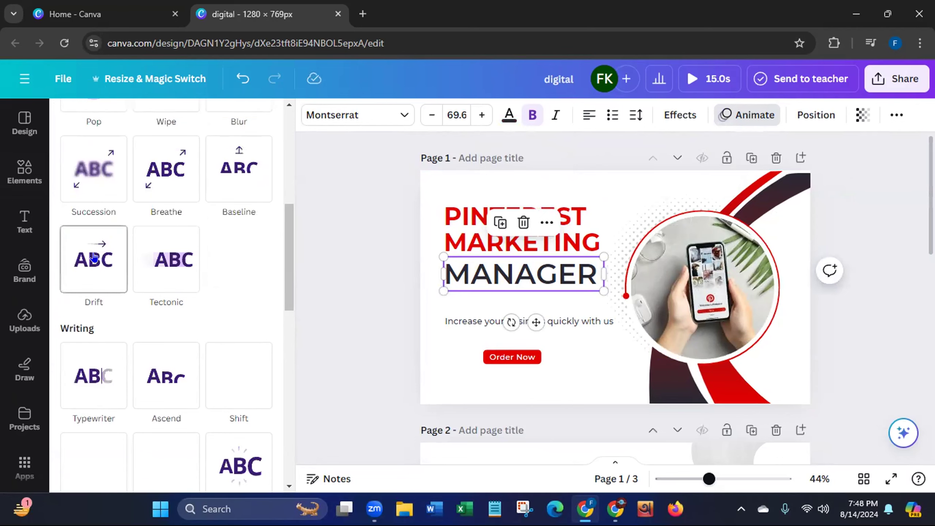
pyautogui.click(94, 256)
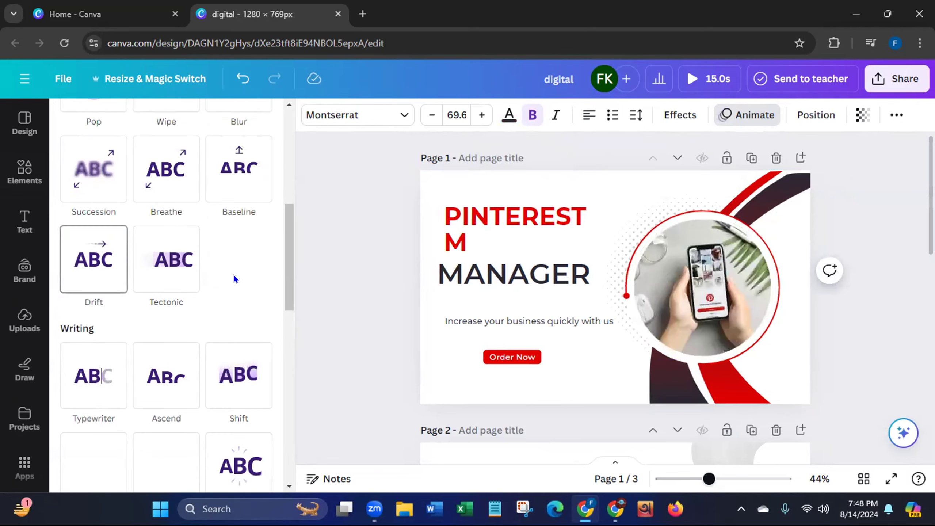
pyautogui.moveTo(286, 276); pyautogui.dragTo(284, 299)
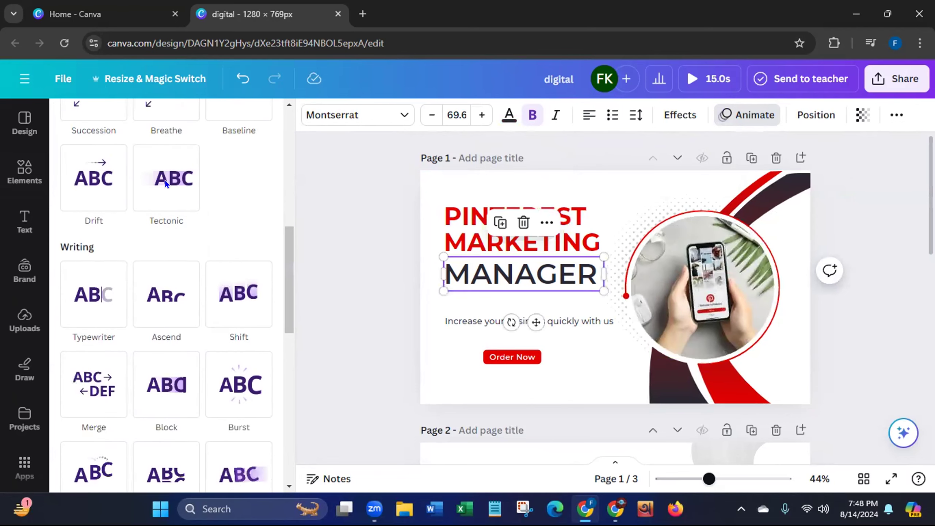
pyautogui.click(160, 182)
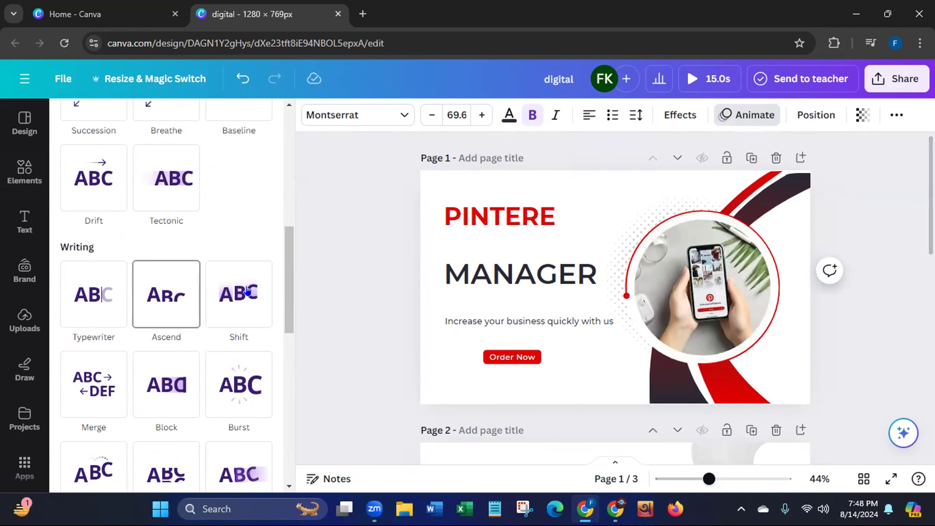
pyautogui.moveTo(288, 285); pyautogui.dragTo(277, 199)
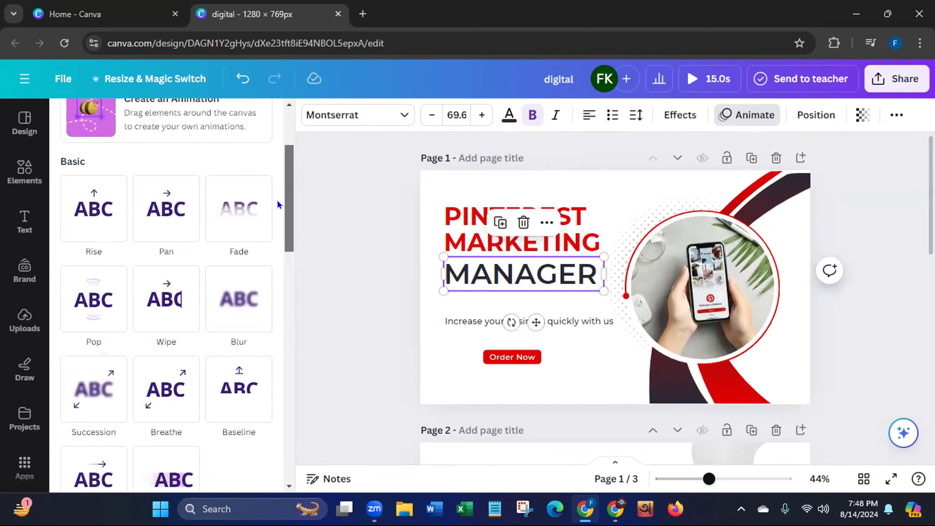
pyautogui.click(167, 281)
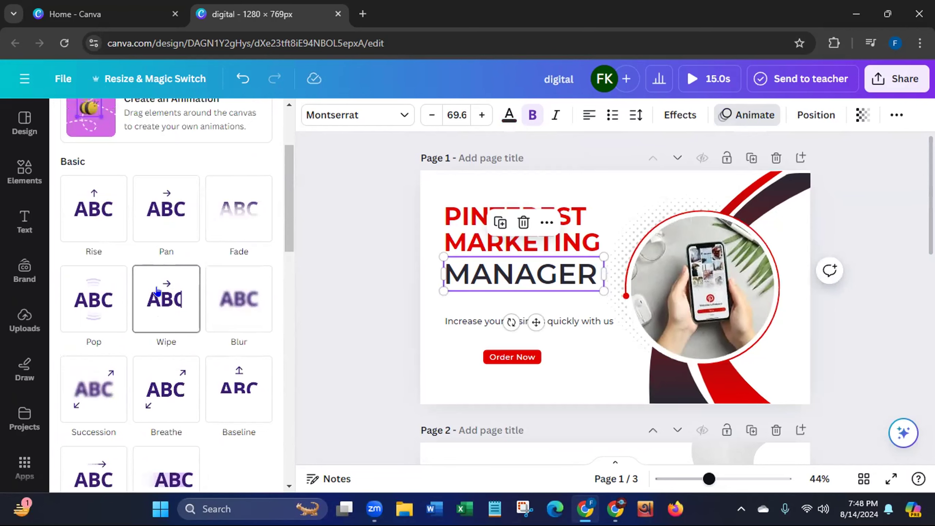
pyautogui.click(104, 303)
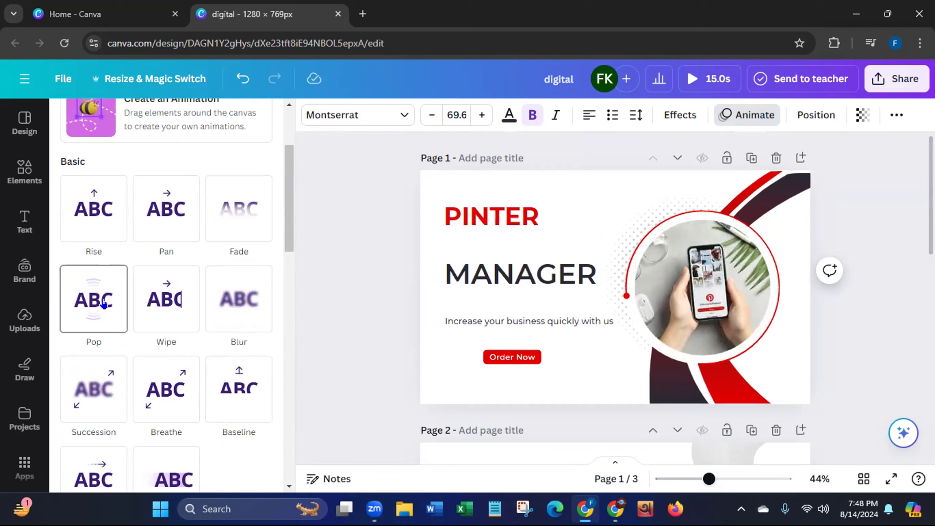
pyautogui.click(150, 205)
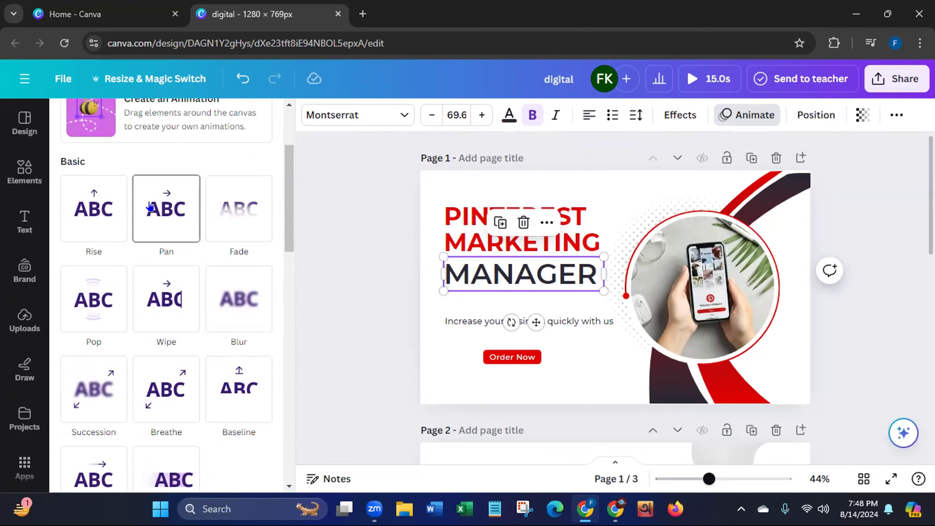
# Try the Rise animation on the "MANAGER" text and remove it again.
pyautogui.click(84, 207)
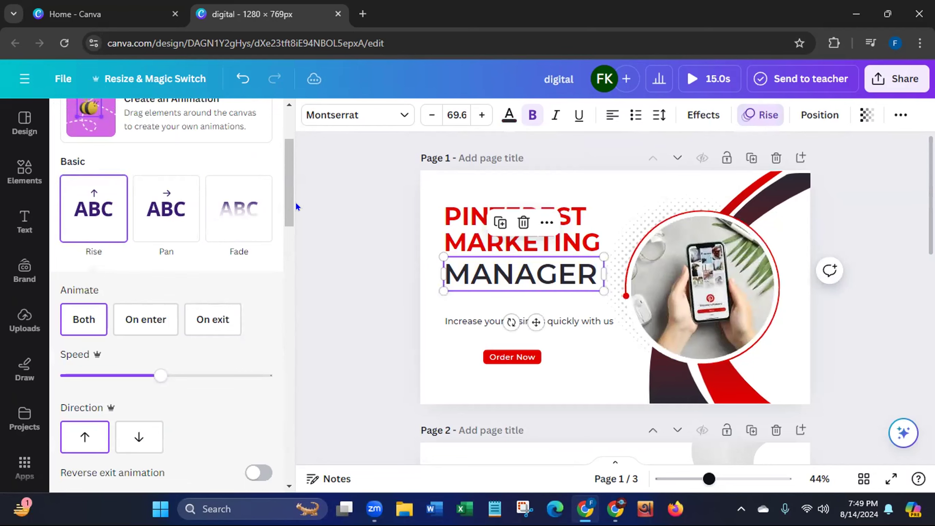
pyautogui.moveTo(286, 211); pyautogui.dragTo(296, 362)
pyautogui.moveTo(297, 456); pyautogui.dragTo(297, 463)
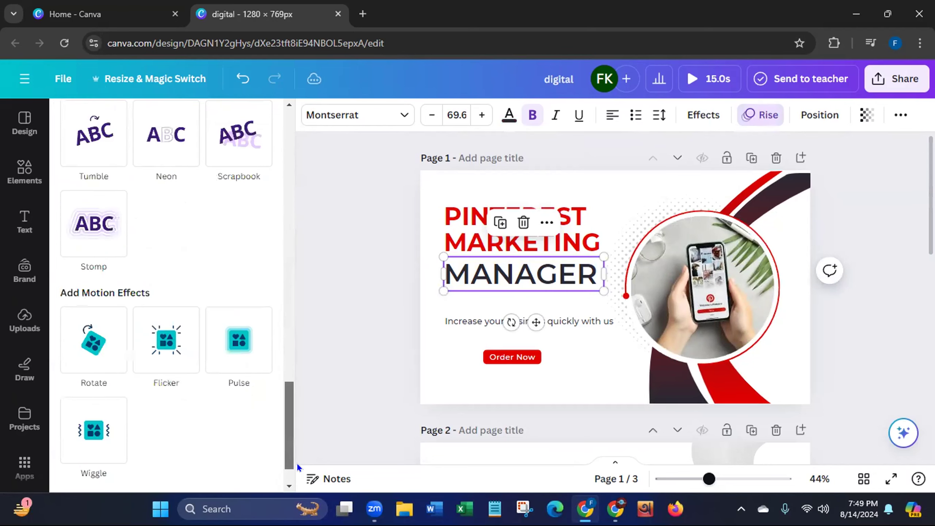
pyautogui.click(241, 465)
pyautogui.moveTo(286, 405); pyautogui.dragTo(287, 291)
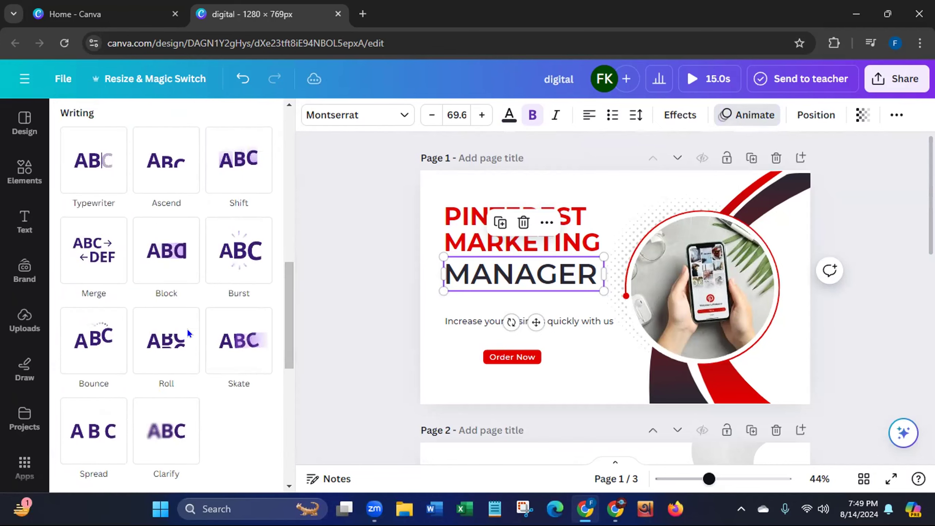
# Apply the Typewriter animation to "MANAGER" and reduce the animation speed of both "MANAGER" and "PINTEREST MARKETING" to near the minimum.
pyautogui.click(75, 182)
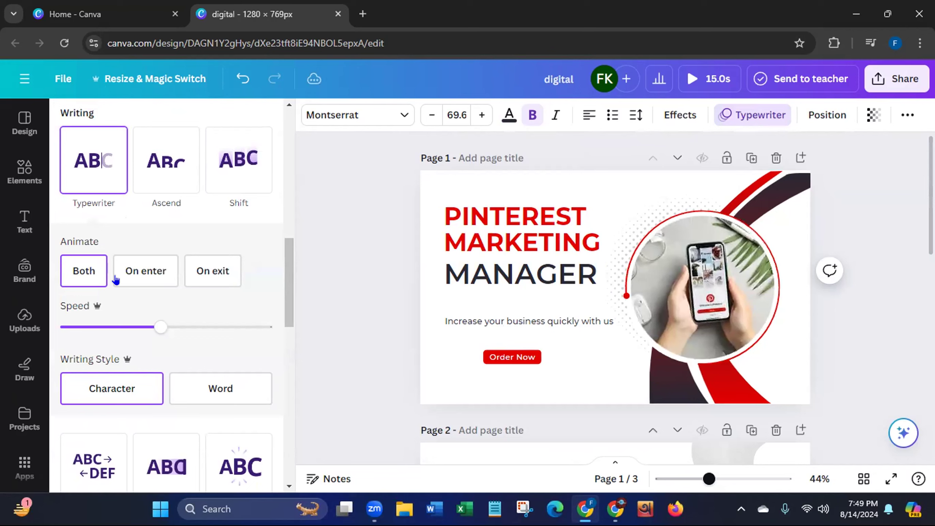
pyautogui.moveTo(159, 327); pyautogui.dragTo(63, 334)
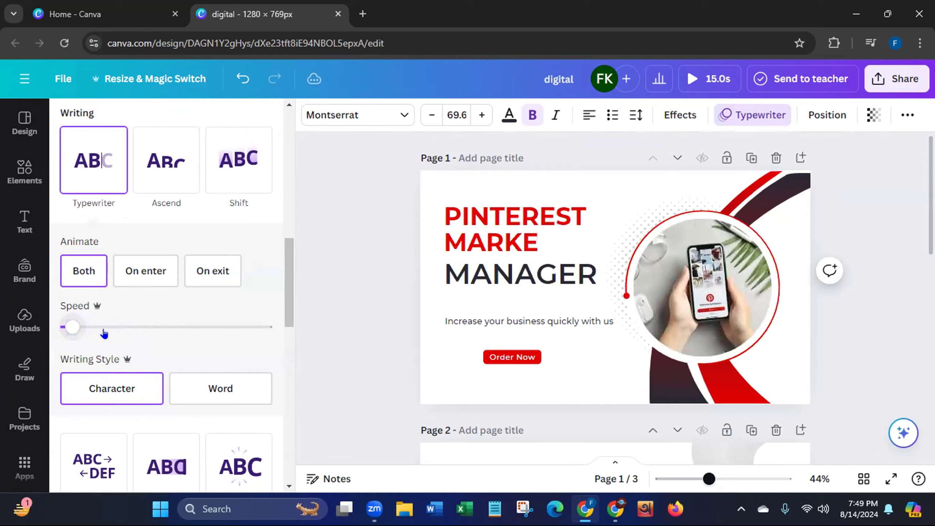
pyautogui.click(472, 231)
pyautogui.moveTo(161, 326); pyautogui.dragTo(86, 326)
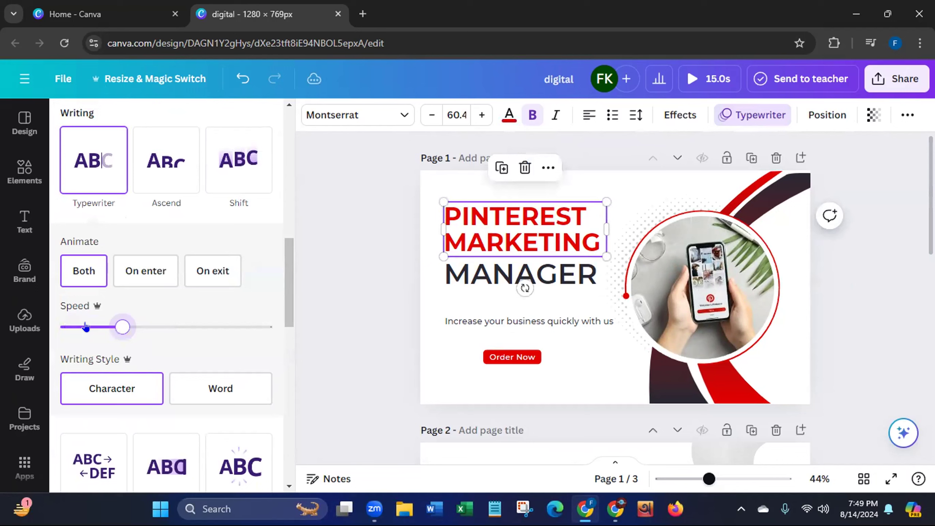
pyautogui.click(64, 325)
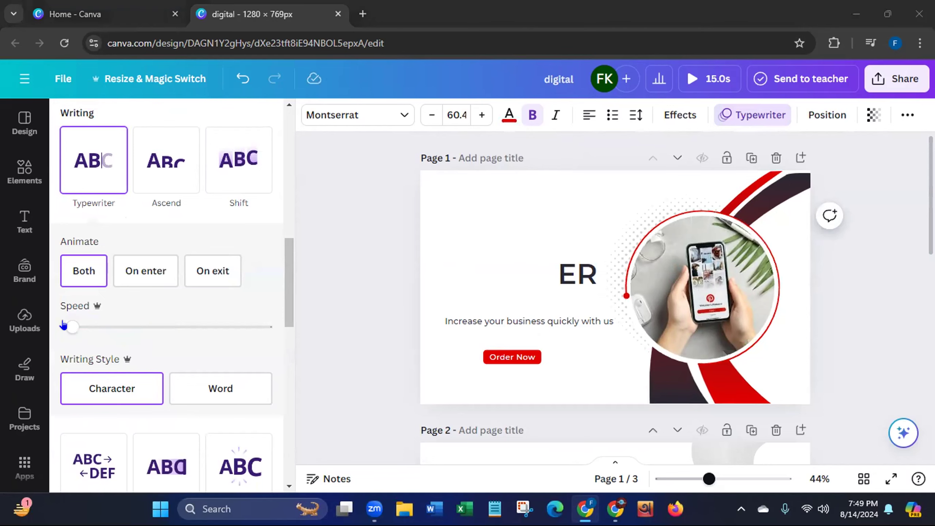
pyautogui.click(365, 362)
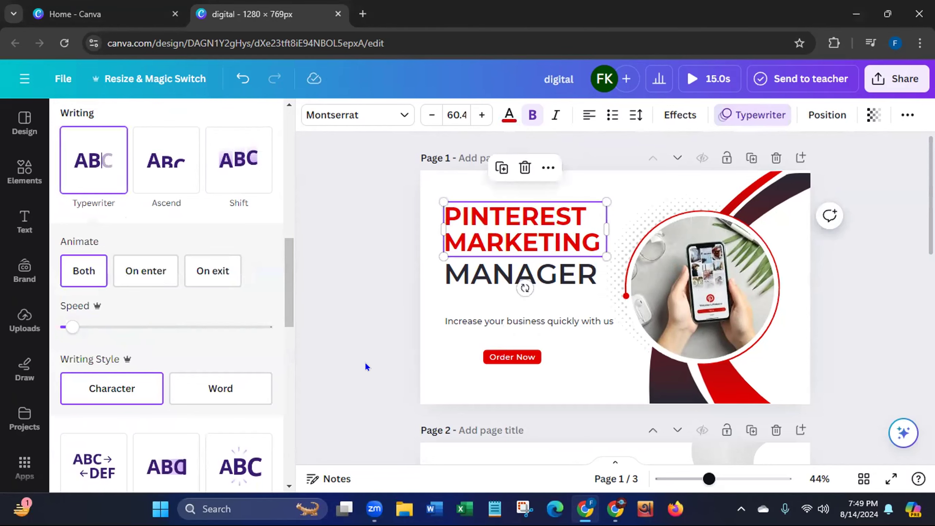
# Apply the Block animation to the "Increase your business quickly with us" text on page 1.
pyautogui.click(448, 319)
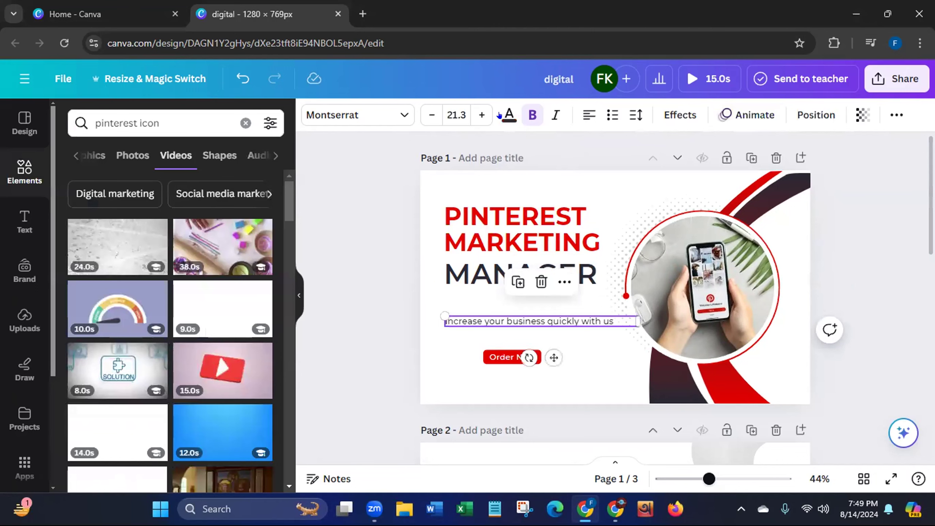
pyautogui.click(740, 117)
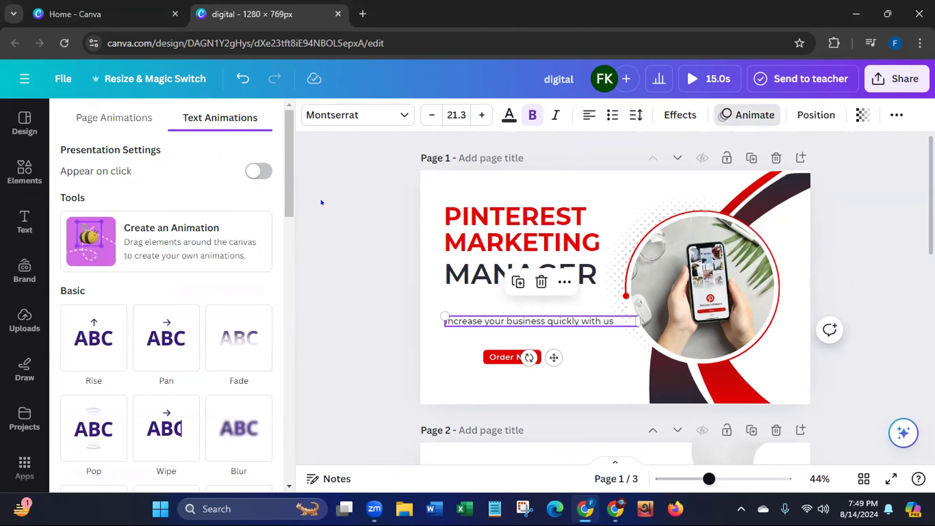
pyautogui.scroll(-8, 284, 207)
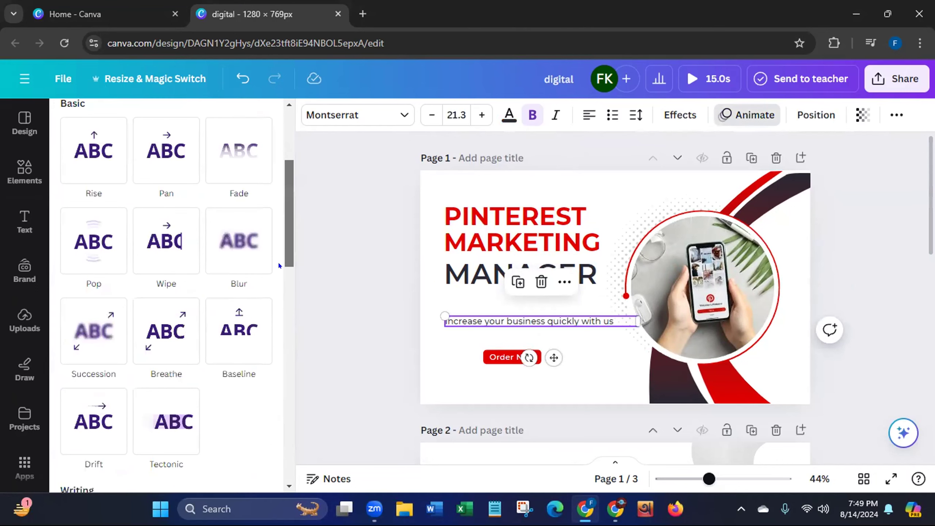
pyautogui.scroll(-5, 278, 302)
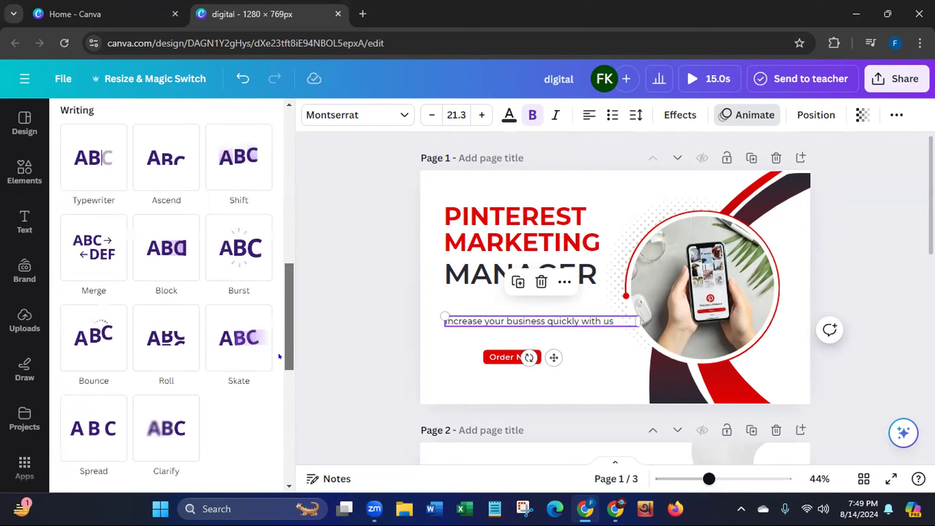
pyautogui.click(160, 241)
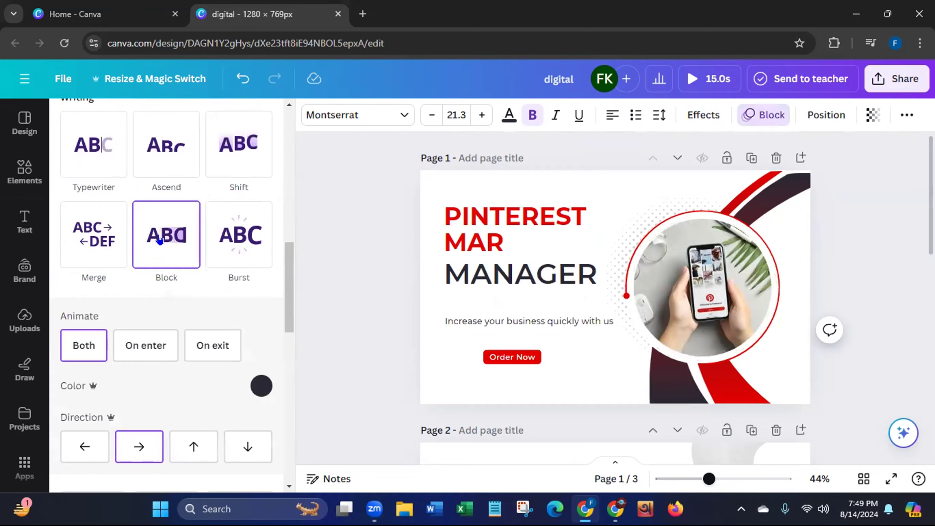
# Add the Pulse motion effect to the "Order Now" button group on page 1 and lower its intensity to near the minimum.
pyautogui.click(495, 356)
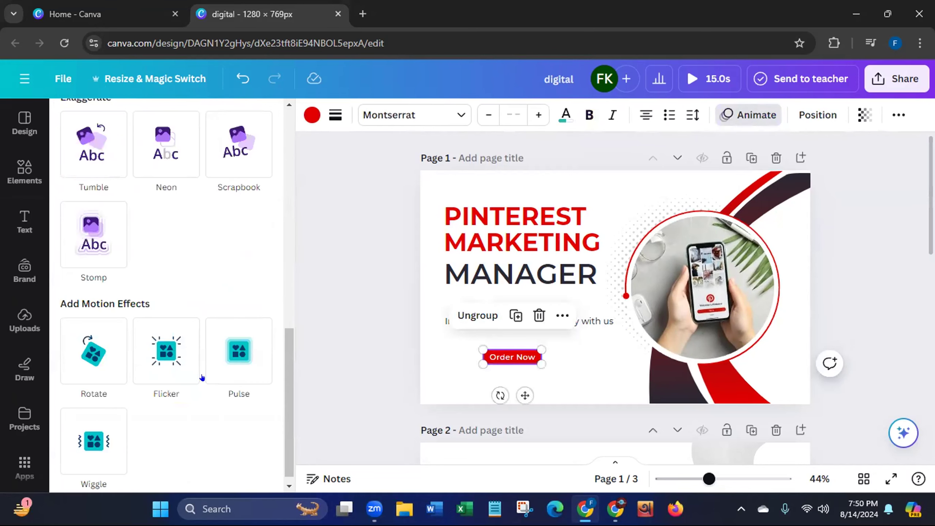
pyautogui.click(234, 355)
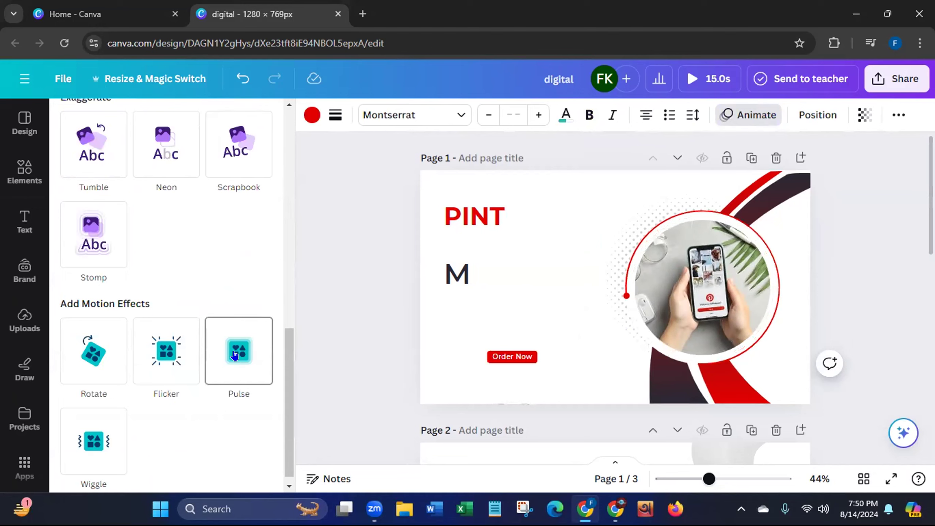
pyautogui.click(235, 355)
pyautogui.moveTo(163, 454); pyautogui.dragTo(87, 454)
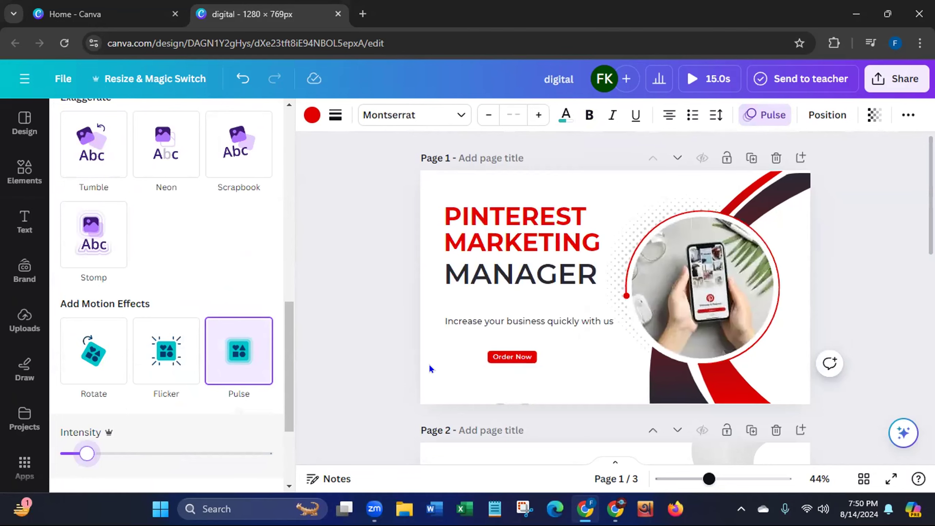
# Apply the Drift animation to the dark and red curved shape below the photo on page 1.
pyautogui.click(692, 390)
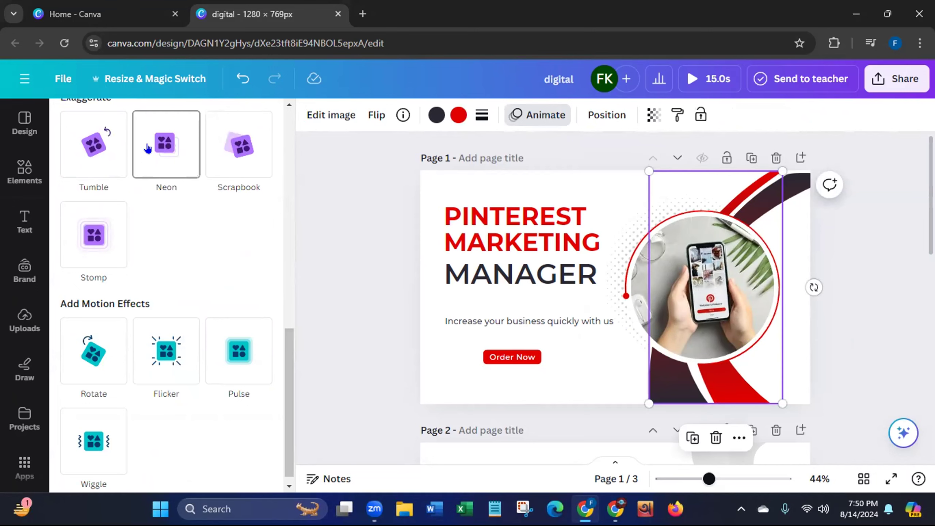
pyautogui.moveTo(286, 329); pyautogui.dragTo(278, 210)
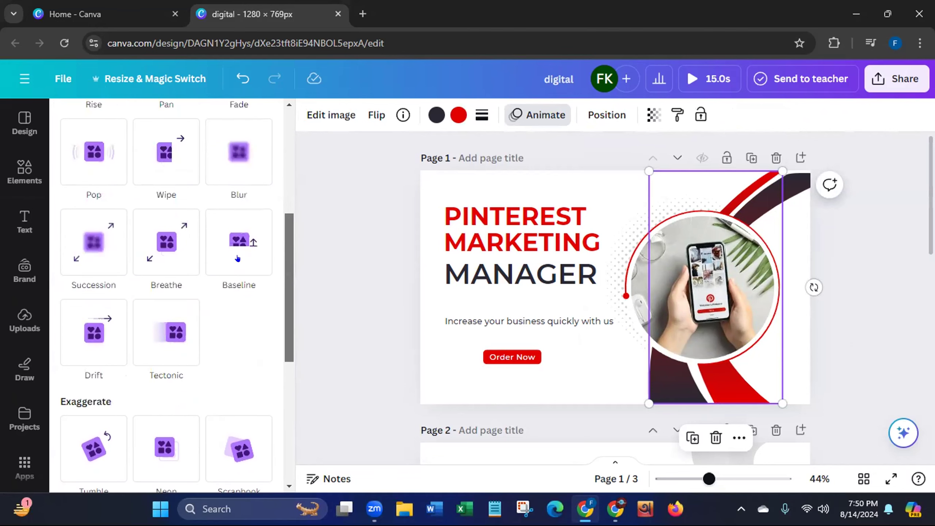
pyautogui.click(106, 355)
# Apply the Drift animation to the curved shape in page 1's upper-right corner, with intensity near the minimum and leftward direction.
pyautogui.click(793, 190)
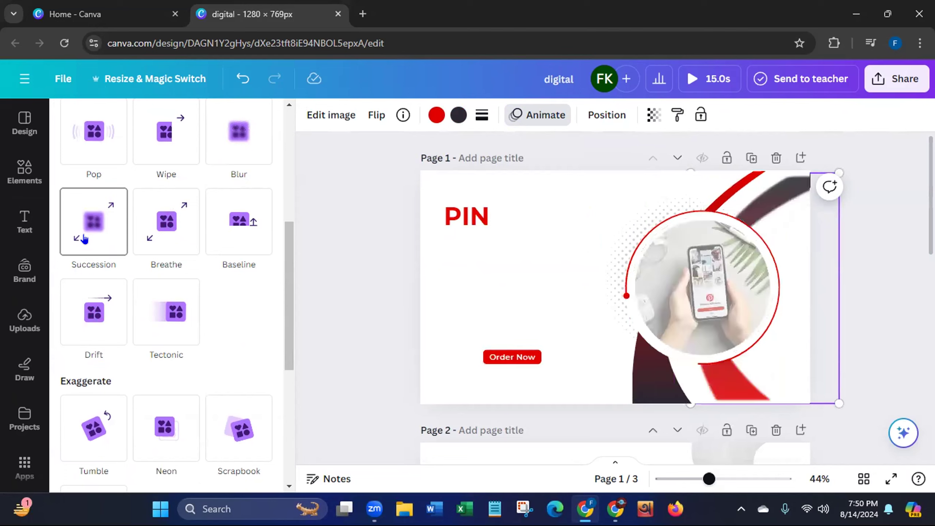
pyautogui.click(85, 321)
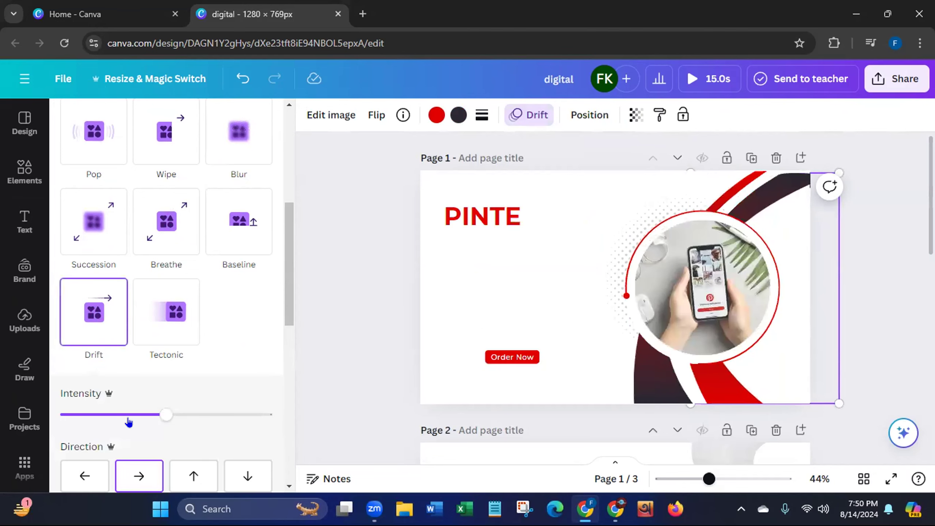
pyautogui.moveTo(159, 420); pyautogui.dragTo(96, 422)
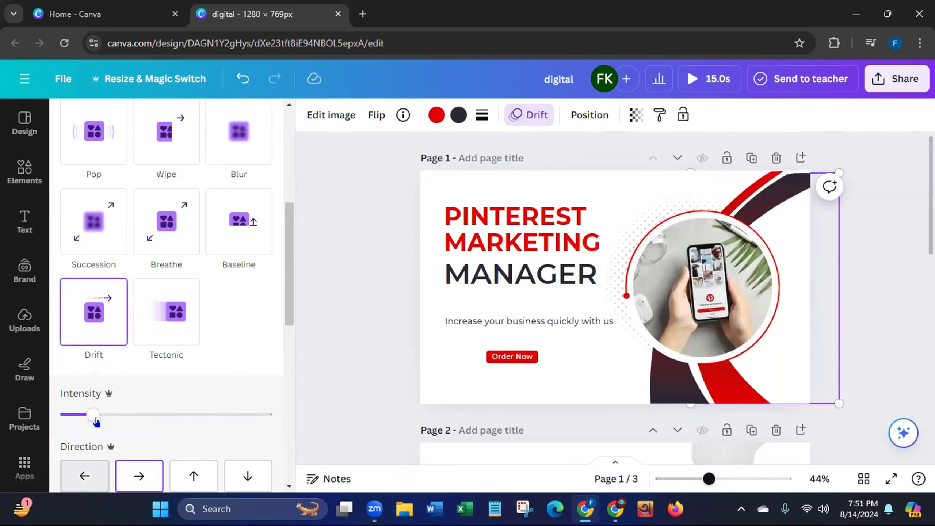
pyautogui.click(85, 475)
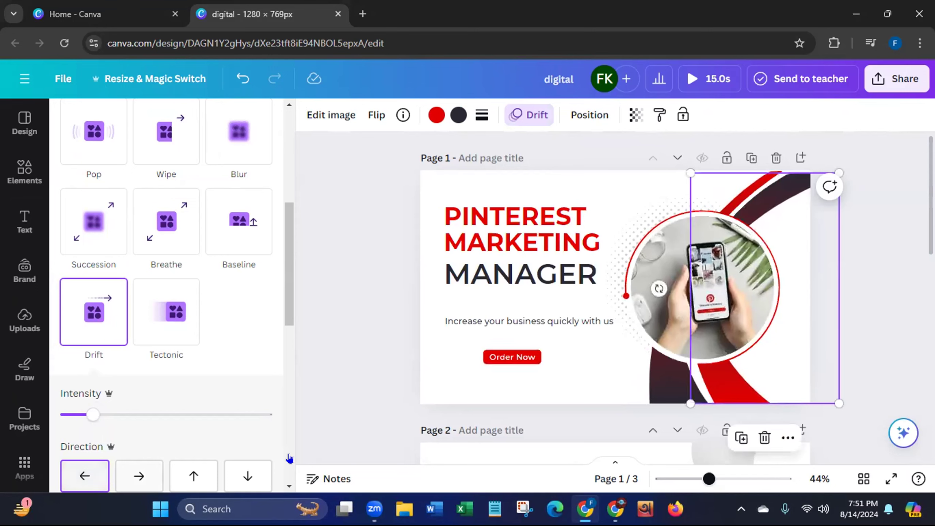
# Lower the Drift intensity of the curved shape below the photo to near the minimum.
pyautogui.click(660, 383)
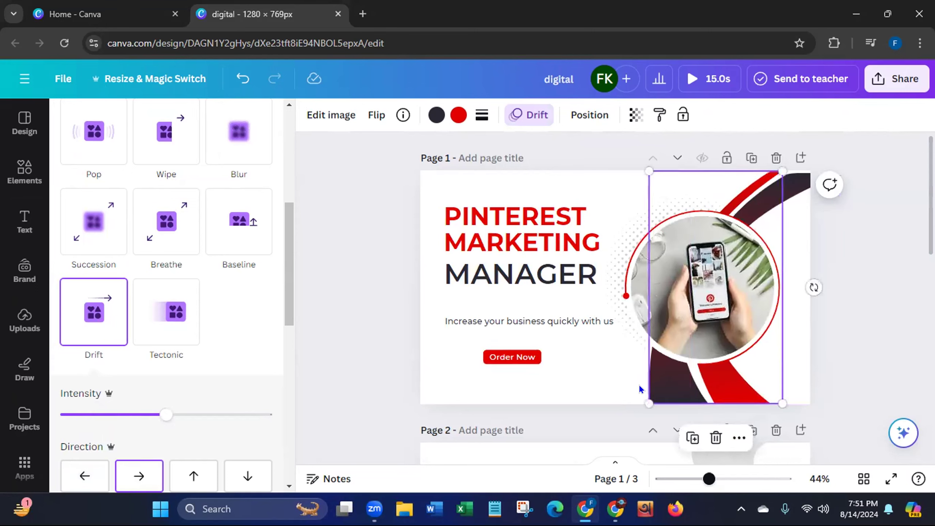
pyautogui.moveTo(167, 414); pyautogui.dragTo(130, 414)
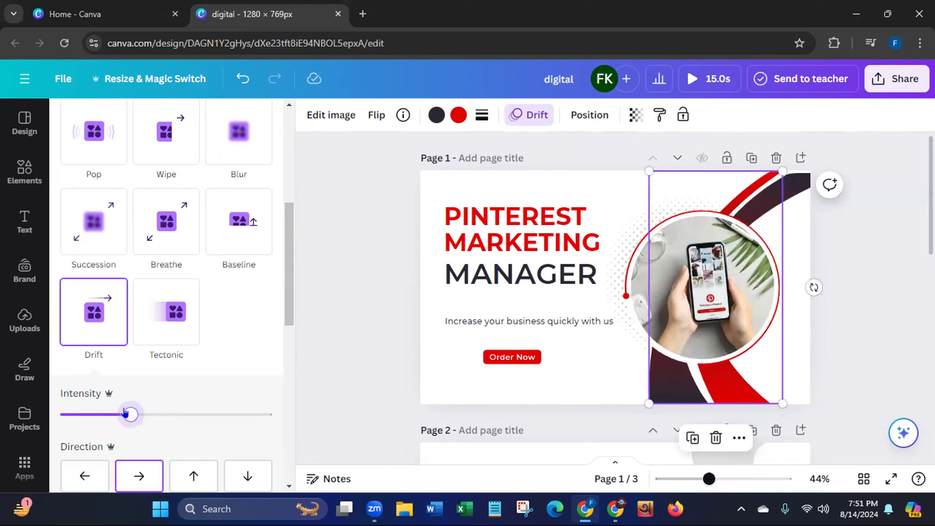
pyautogui.click(74, 413)
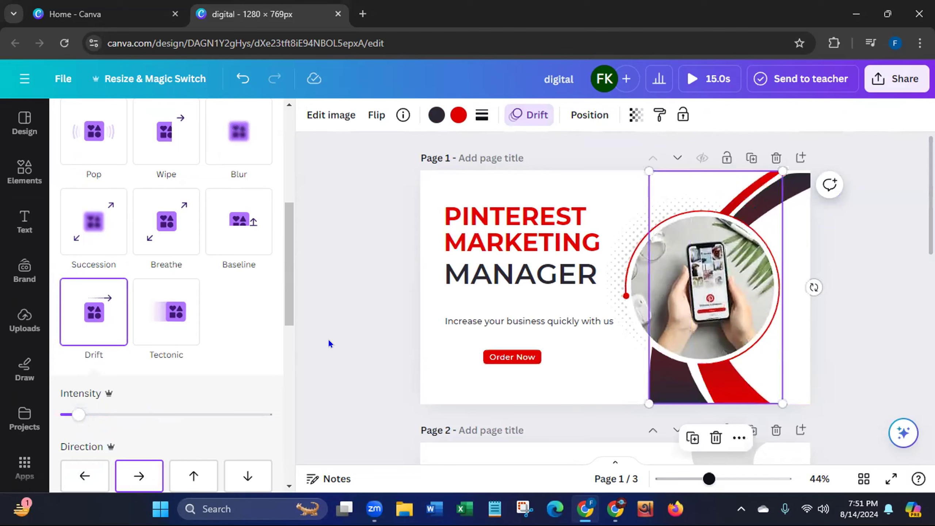
pyautogui.click(352, 321)
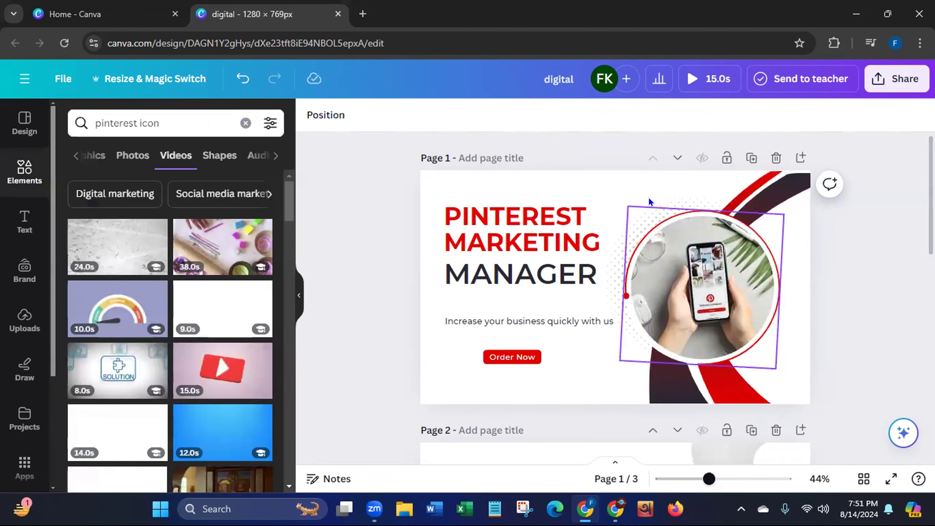
# Apply the Neon animation to the dotted pattern behind the photo on page 1 and lower its intensity to near the minimum.
pyautogui.click(638, 207)
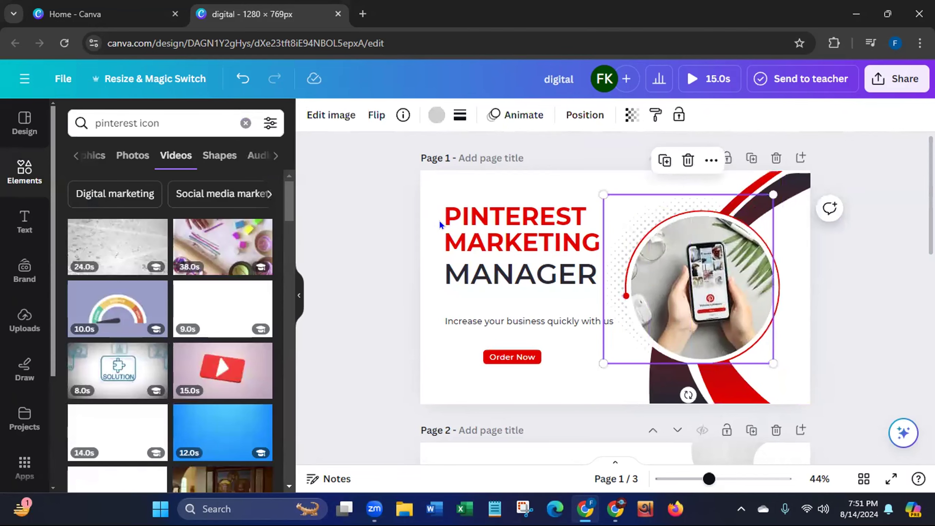
pyautogui.click(512, 115)
pyautogui.moveTo(286, 236); pyautogui.dragTo(286, 474)
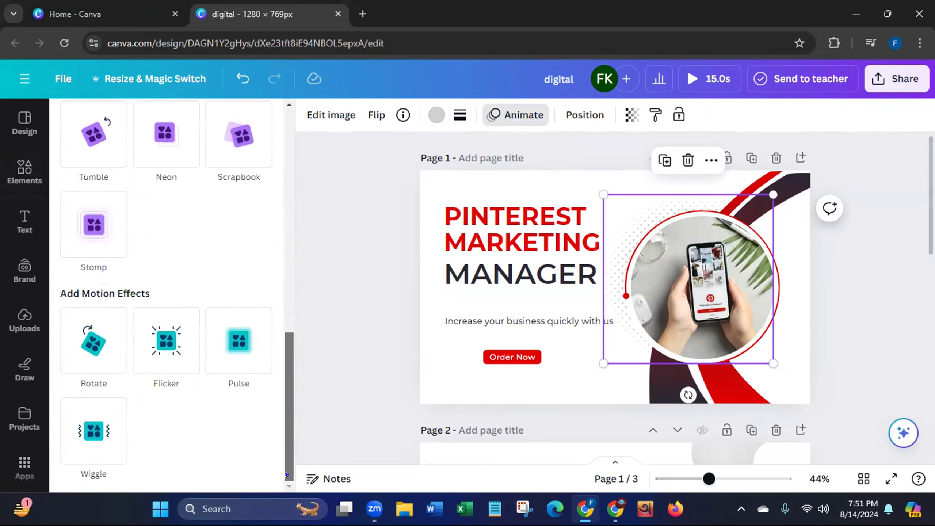
pyautogui.click(169, 147)
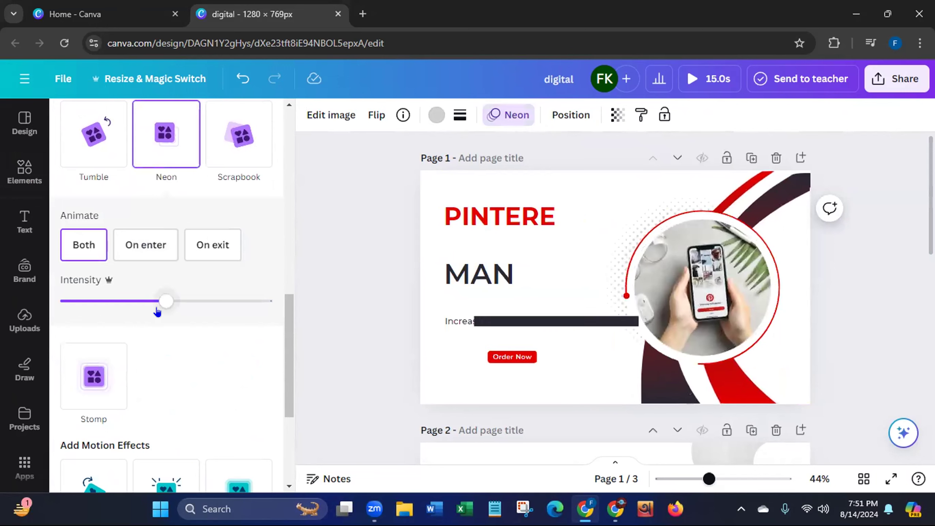
pyautogui.moveTo(158, 302); pyautogui.dragTo(74, 302)
pyautogui.click(75, 301)
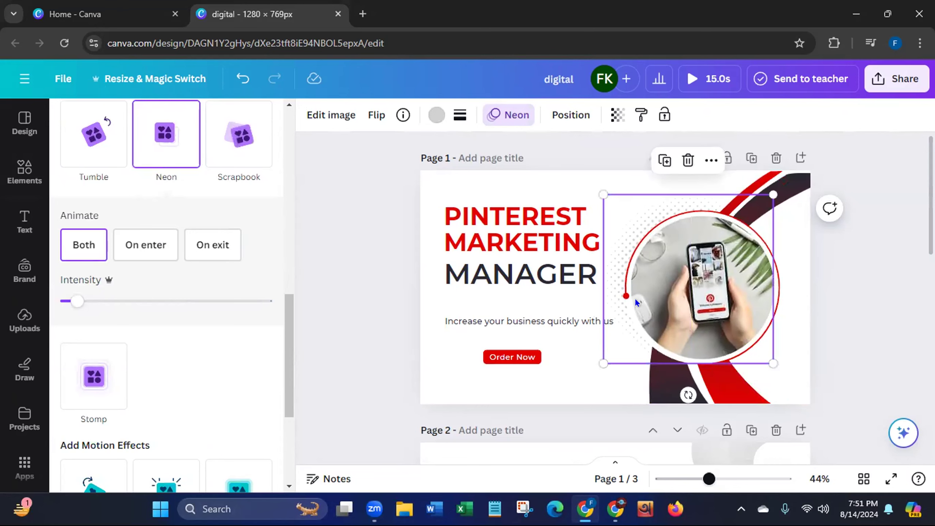
# Add the clockwise Rotate motion effect to the thin red ring around the photo and reduce its speed to about a third.
pyautogui.click(778, 264)
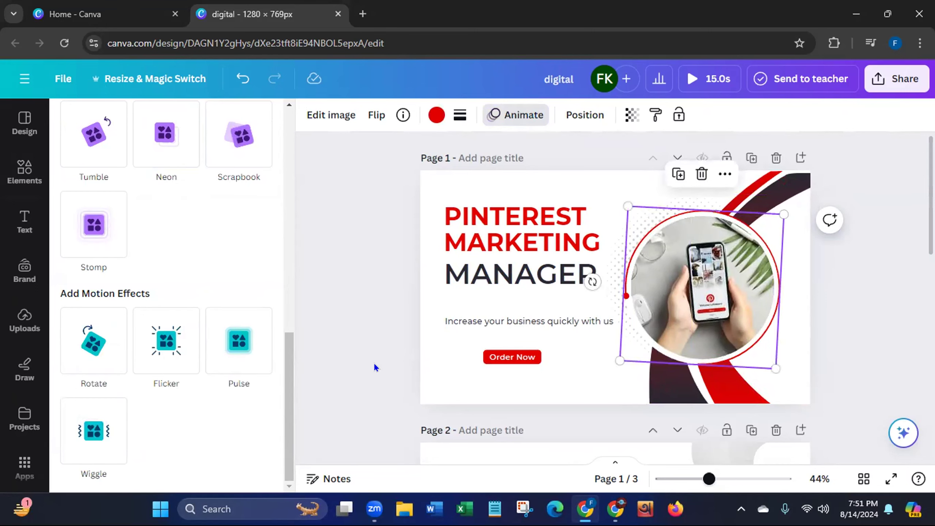
pyautogui.moveTo(286, 385); pyautogui.dragTo(286, 382)
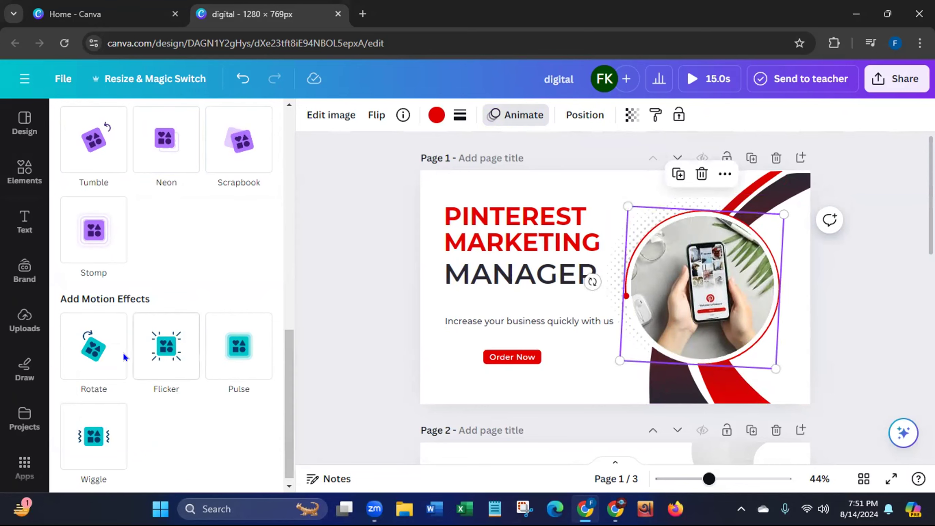
pyautogui.moveTo(95, 355)
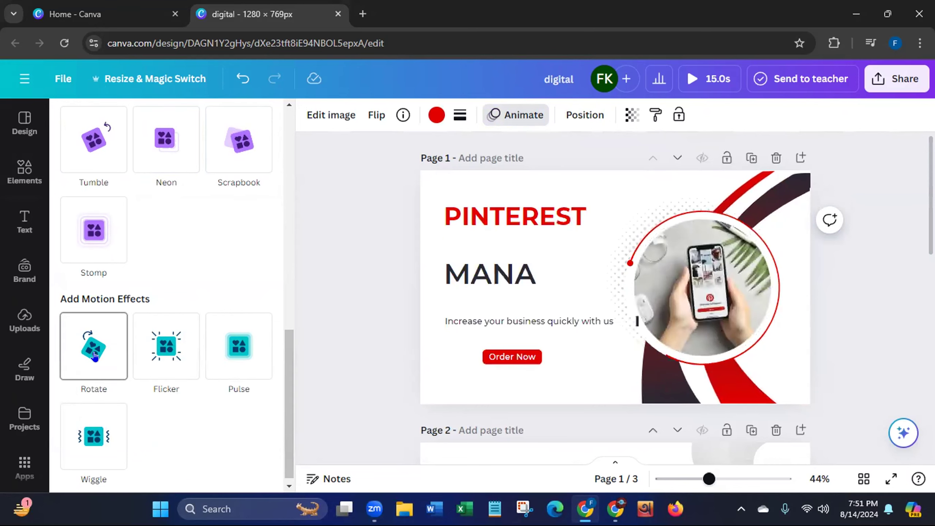
pyautogui.click(95, 355)
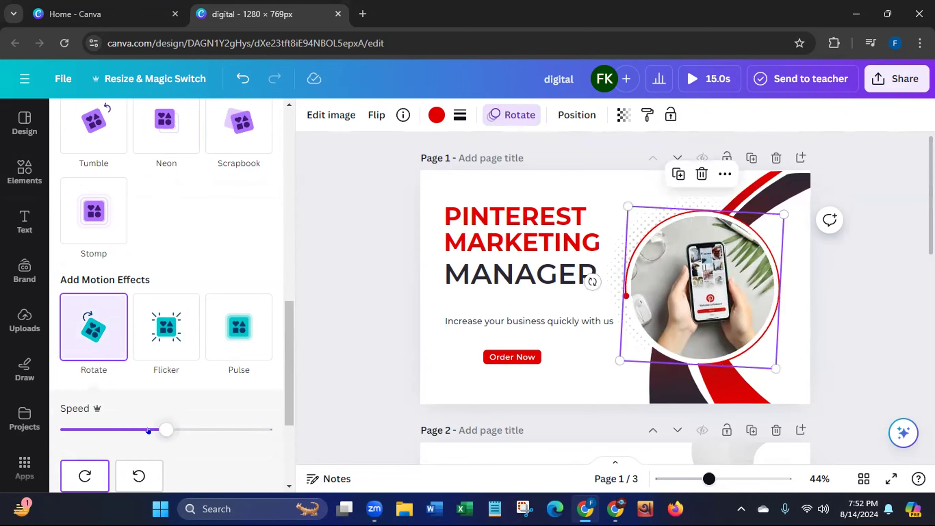
pyautogui.moveTo(167, 430); pyautogui.dragTo(117, 431)
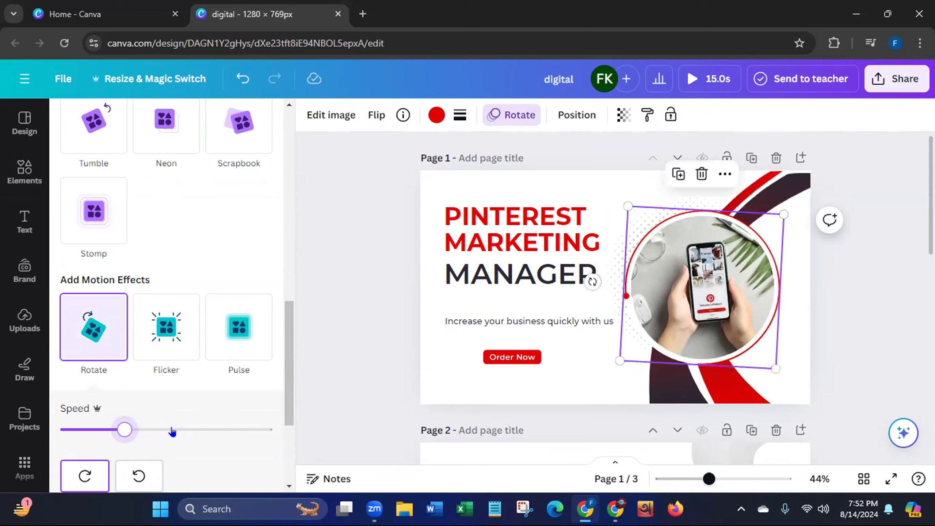
pyautogui.click(330, 365)
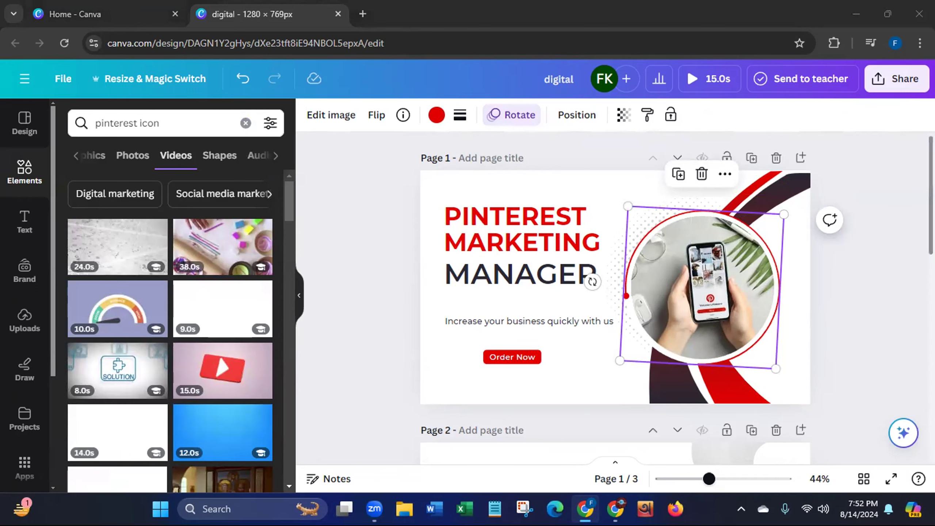
# Apply the Block animation to the "SERVICES WE OFFER" heading on page 2.
pyautogui.scroll(-4, 615, 298)
pyautogui.scroll(3, 615, 298)
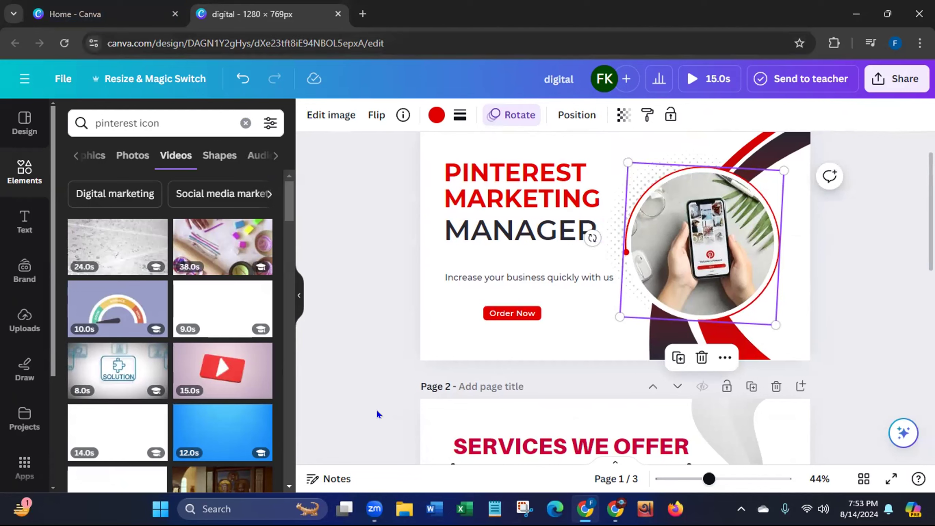
pyautogui.click(373, 375)
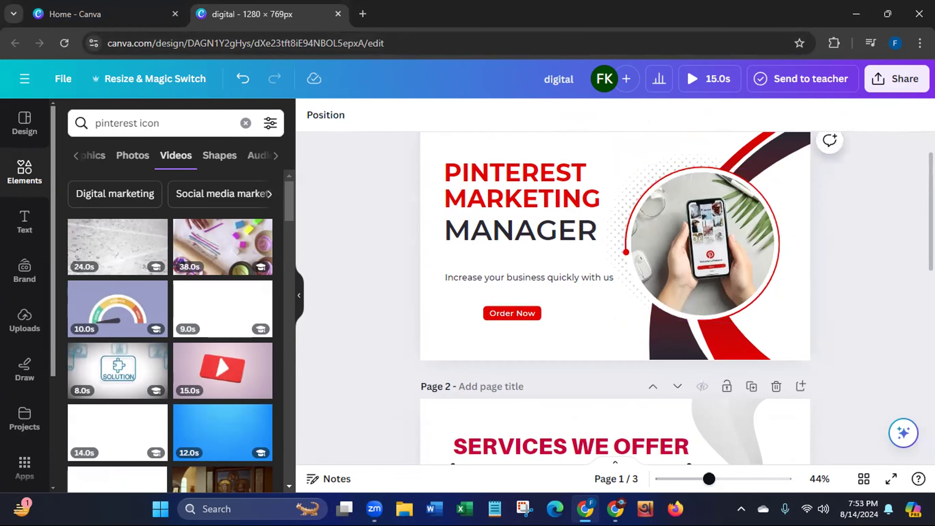
pyautogui.scroll(-5, 913, 265)
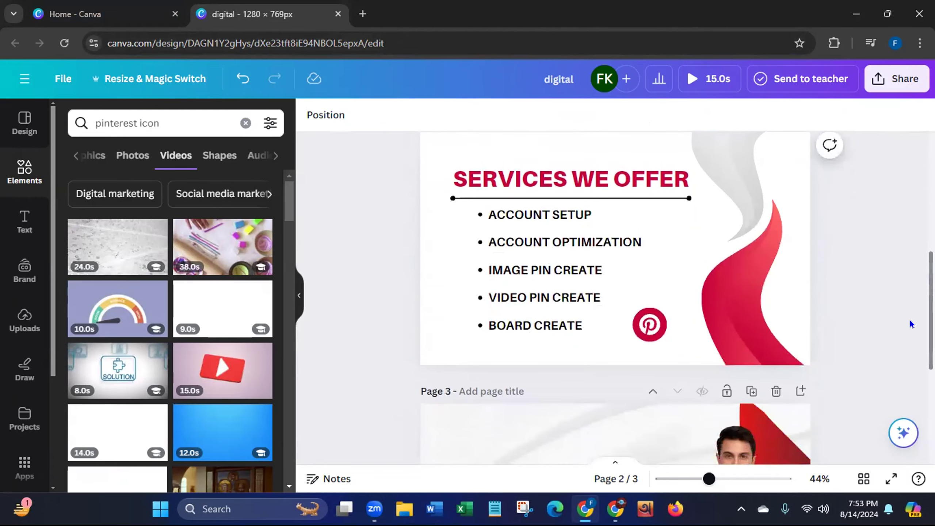
pyautogui.click(582, 184)
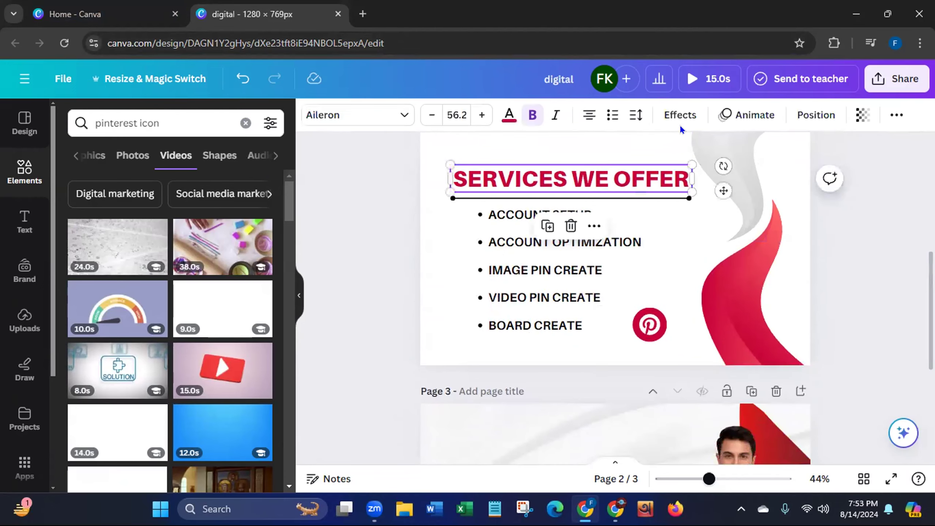
pyautogui.click(727, 116)
pyautogui.moveTo(287, 199); pyautogui.dragTo(288, 353)
pyautogui.click(172, 279)
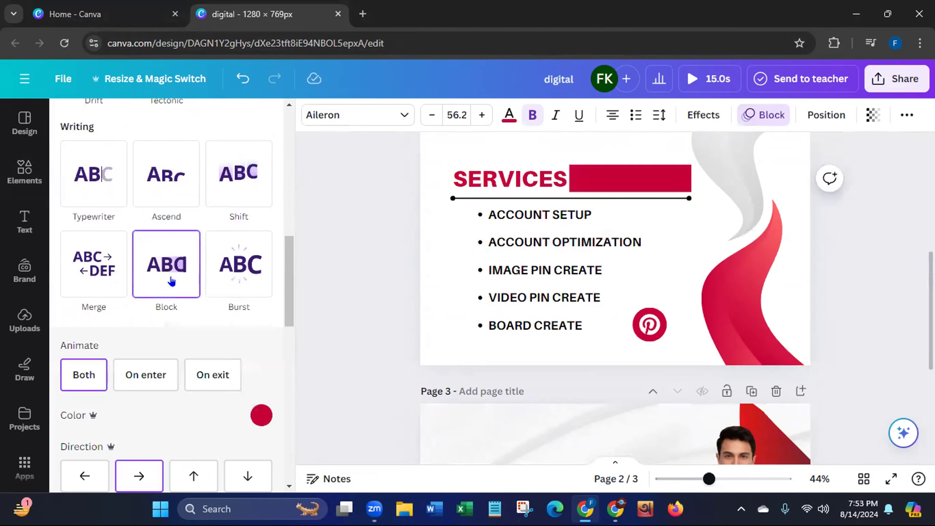
# Try the Drift and Tectonic animations on the grouped services list on page 2.
pyautogui.click(530, 281)
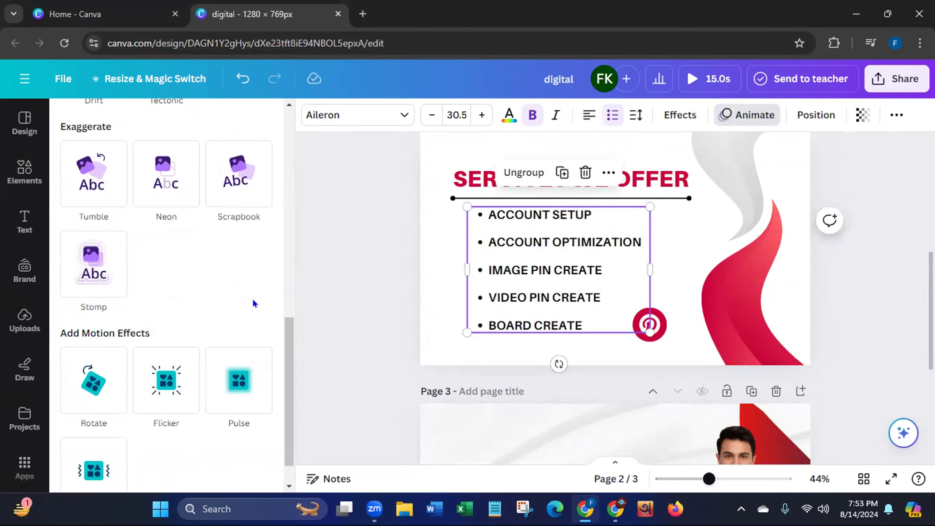
pyautogui.scroll(4, 278, 354)
pyautogui.scroll(3, 278, 302)
pyautogui.click(89, 269)
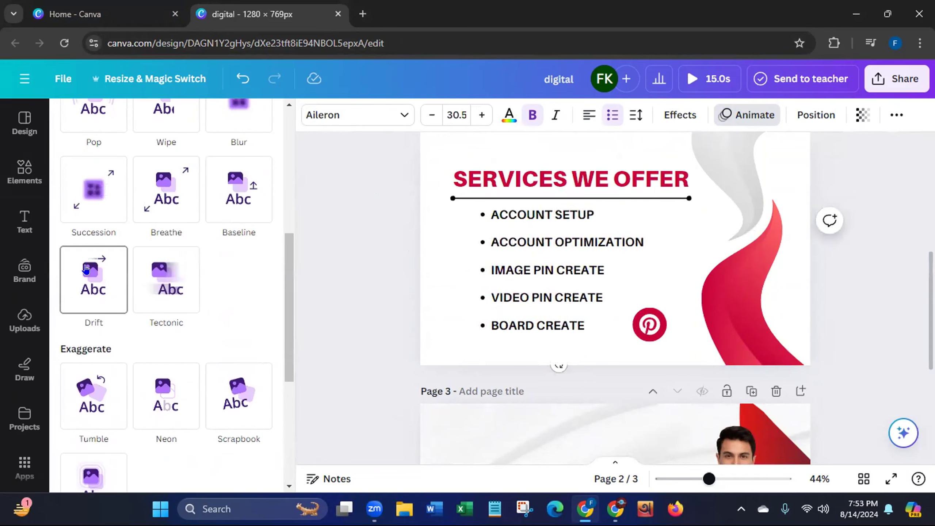
pyautogui.click(149, 281)
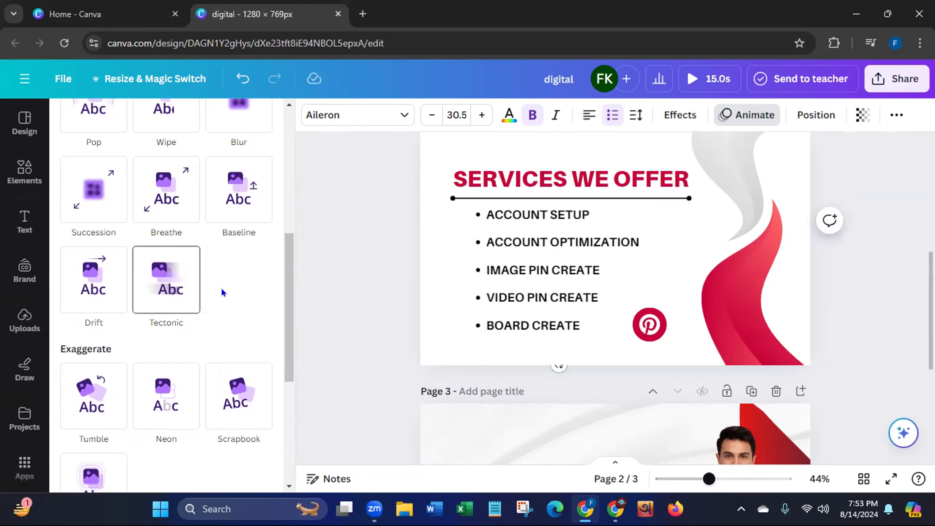
# Ungroup the services list on page 2 into separate text lines.
pyautogui.moveTo(285, 296); pyautogui.dragTo(286, 165)
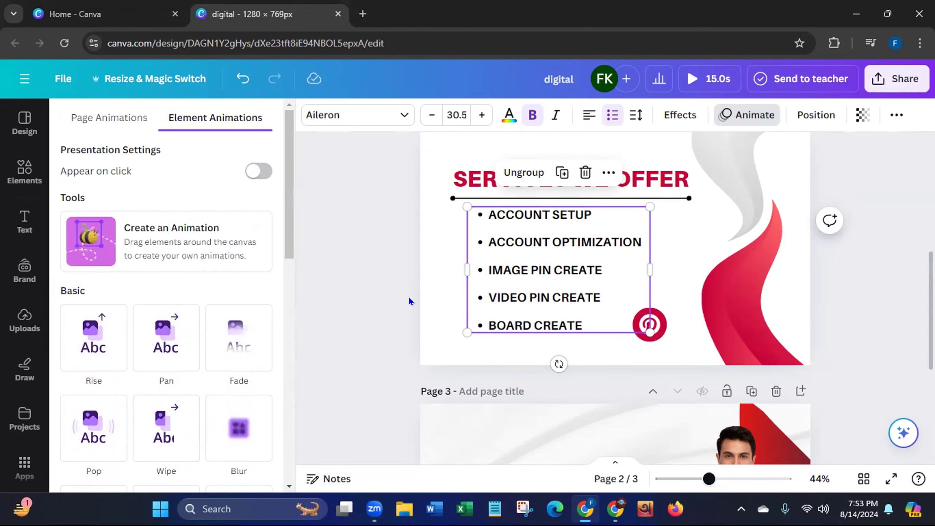
pyautogui.click(501, 171)
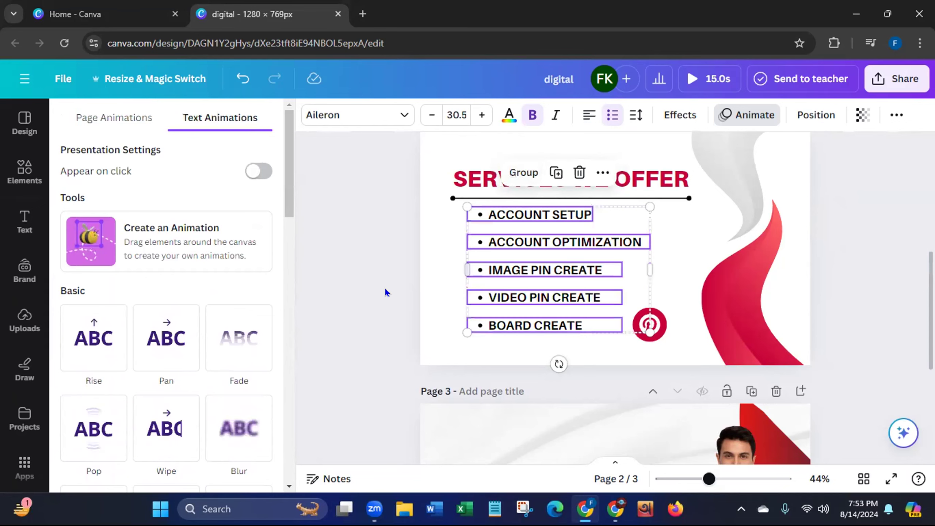
pyautogui.click(366, 308)
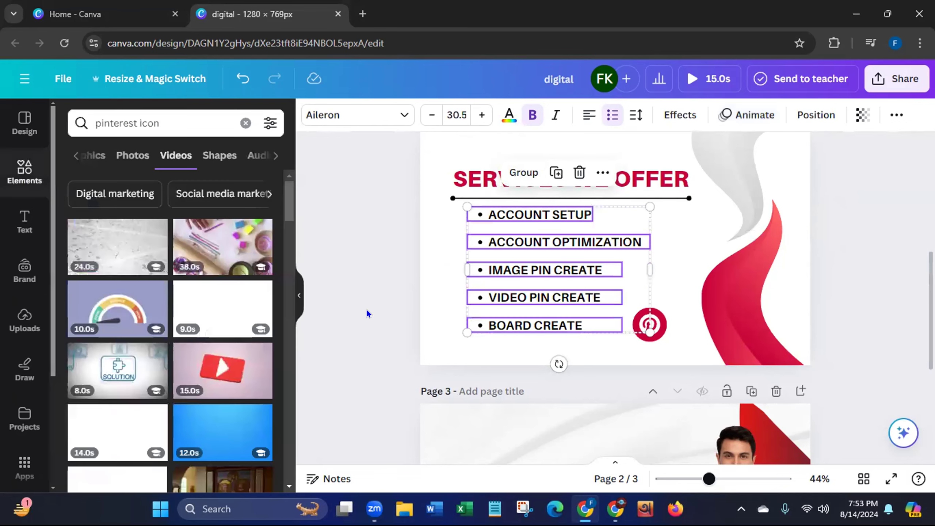
# Apply the Roll writing animation to the "ACCOUNT SETUP" line on page 2.
pyautogui.click(496, 213)
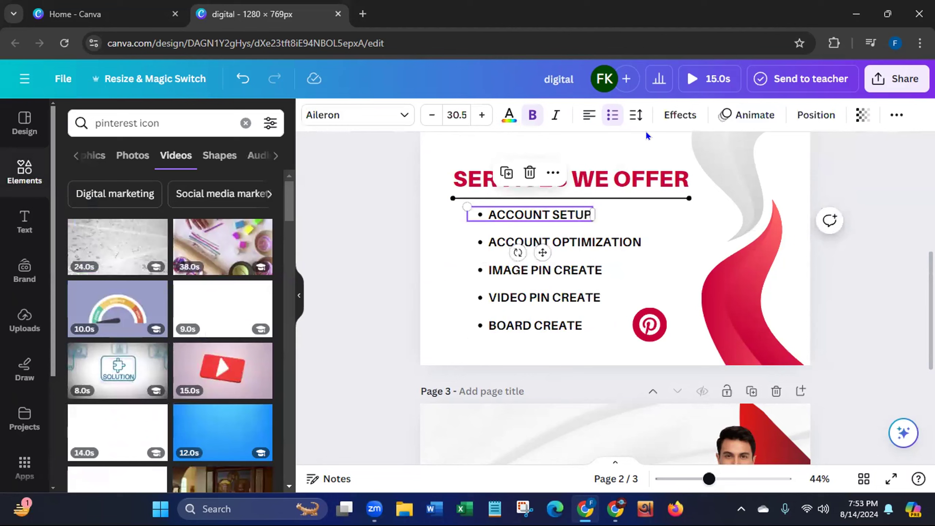
pyautogui.click(662, 116)
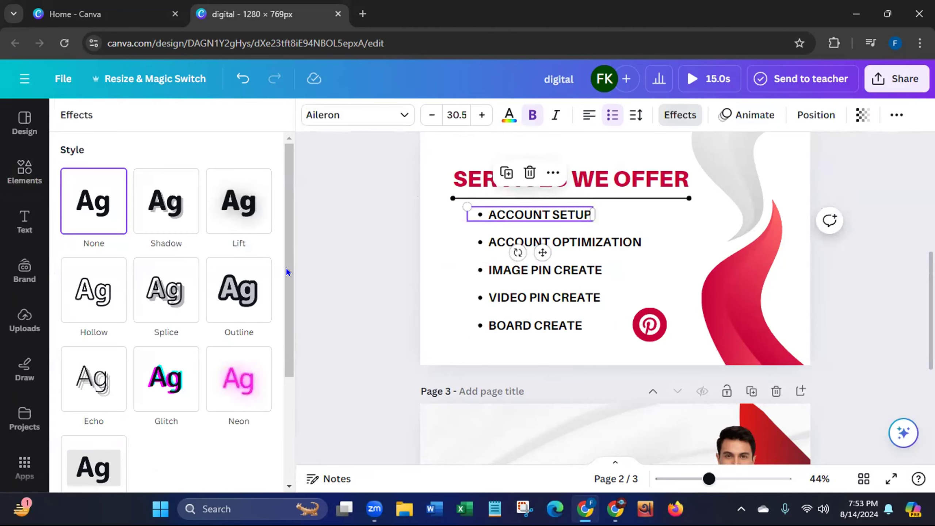
pyautogui.moveTo(286, 307); pyautogui.dragTo(290, 398)
pyautogui.click(726, 111)
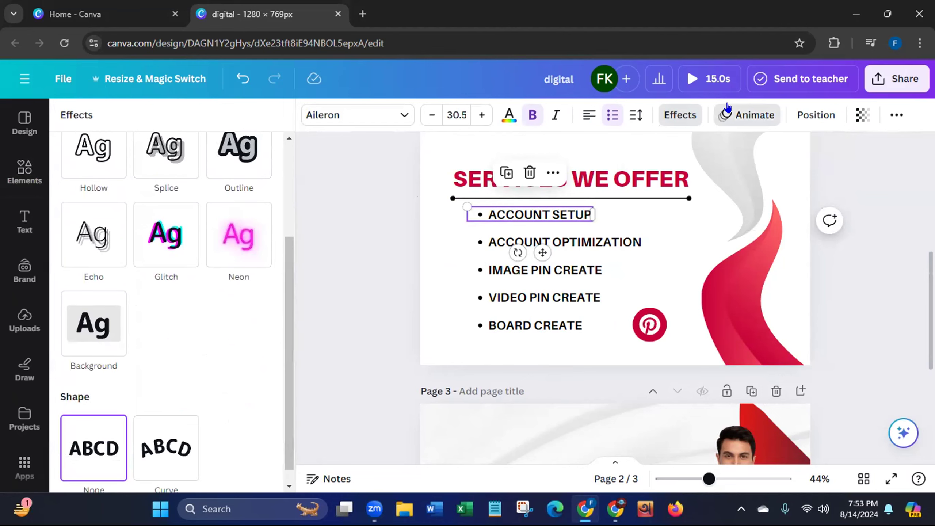
pyautogui.moveTo(285, 200); pyautogui.dragTo(286, 362)
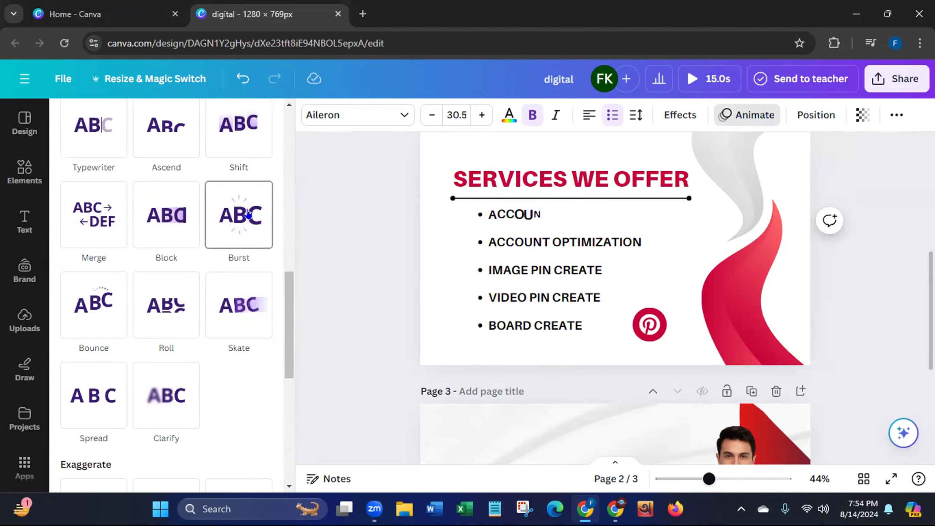
pyautogui.click(172, 312)
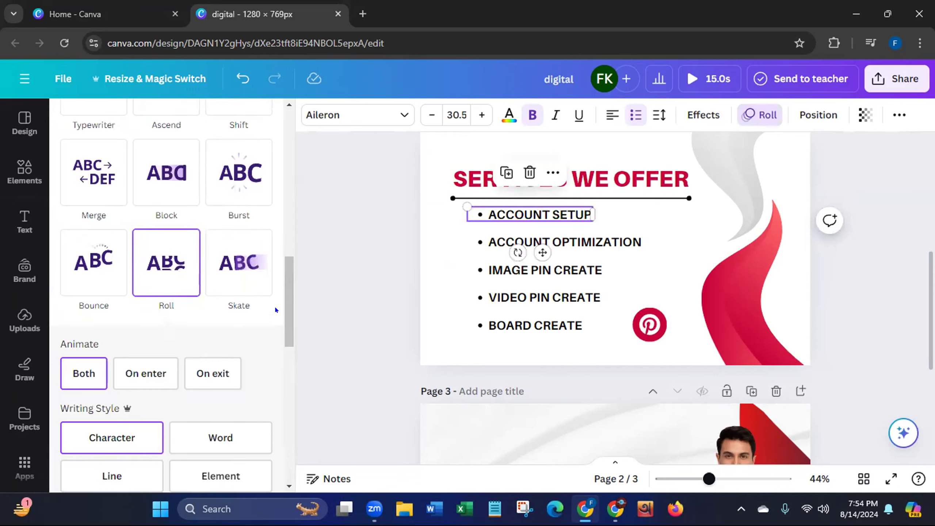
pyautogui.moveTo(285, 300); pyautogui.dragTo(278, 265)
# Apply the same Roll animation to the account optimization, image pin, video pin and board create lines.
pyautogui.click(489, 243)
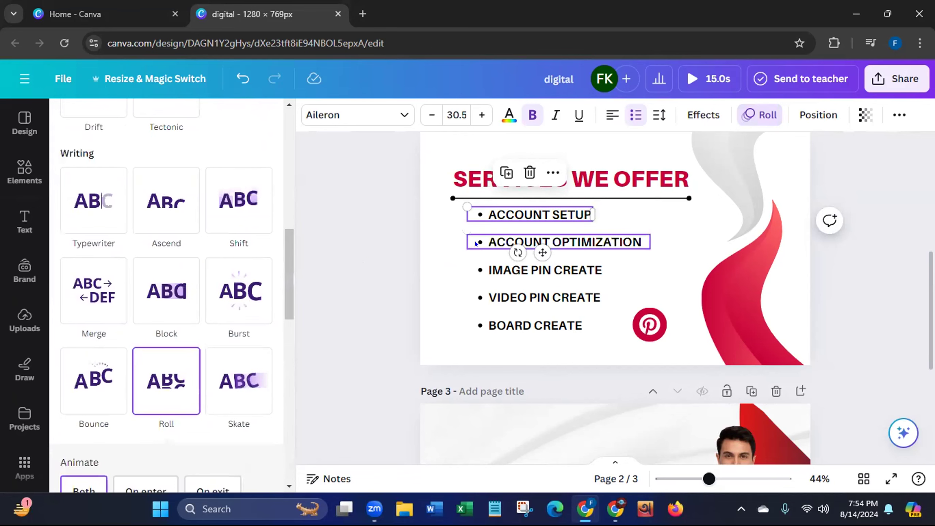
pyautogui.click(160, 381)
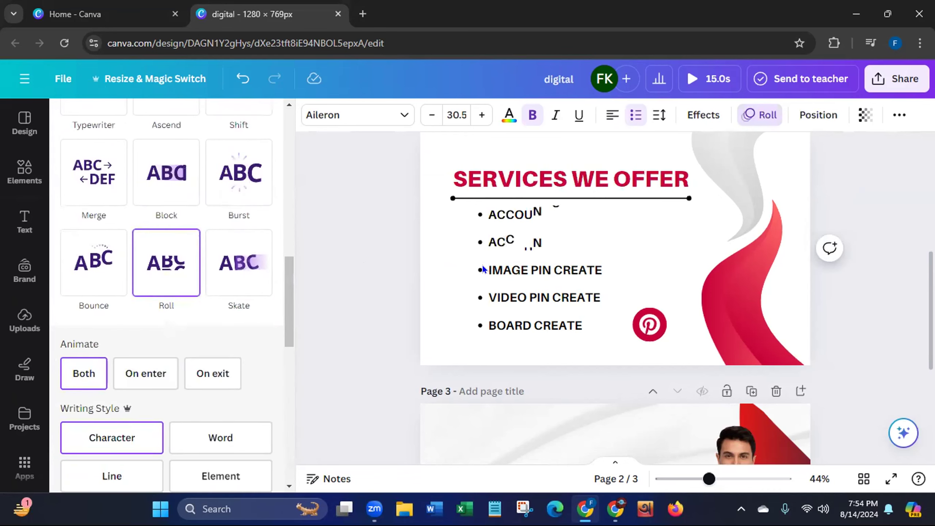
pyautogui.click(482, 269)
pyautogui.click(163, 268)
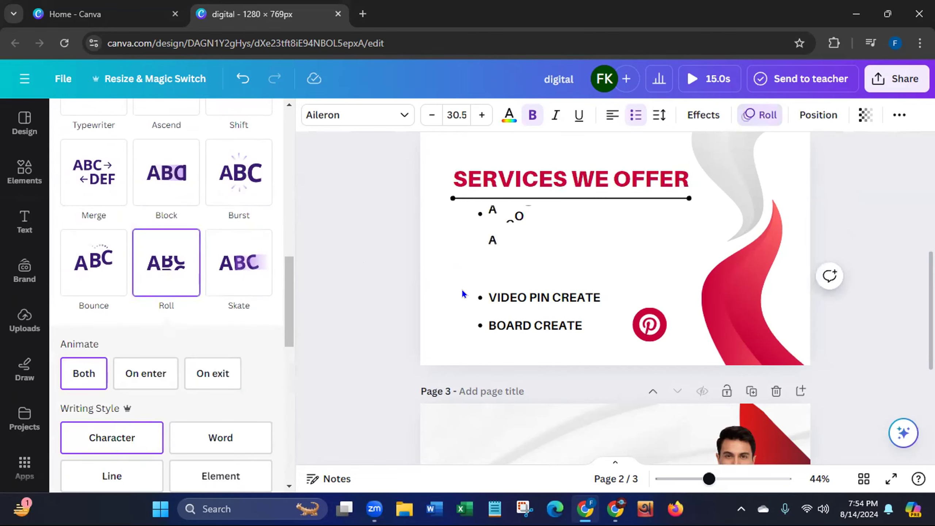
pyautogui.click(484, 291)
pyautogui.click(170, 278)
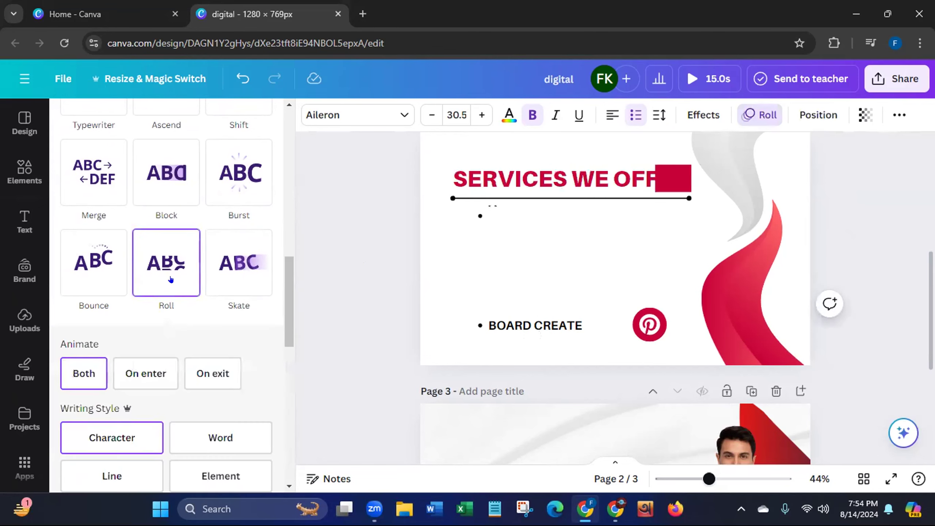
pyautogui.click(486, 324)
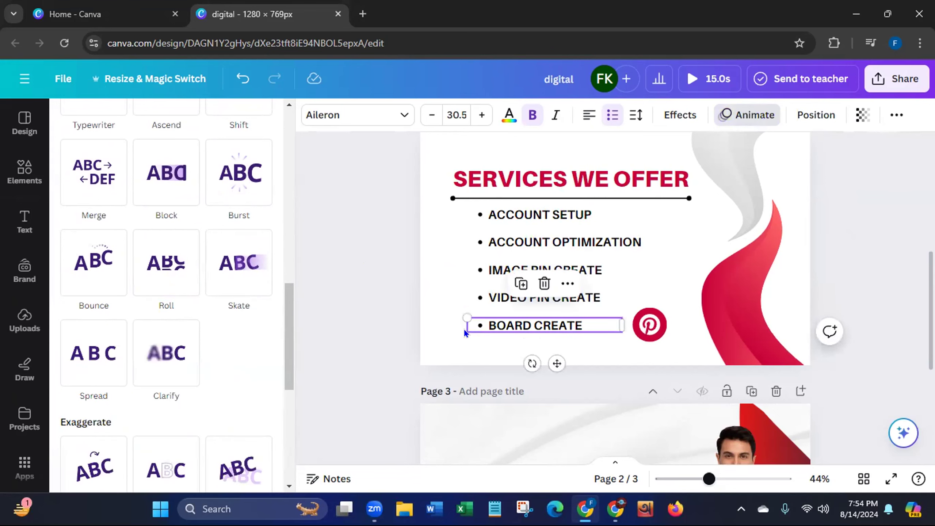
pyautogui.click(154, 271)
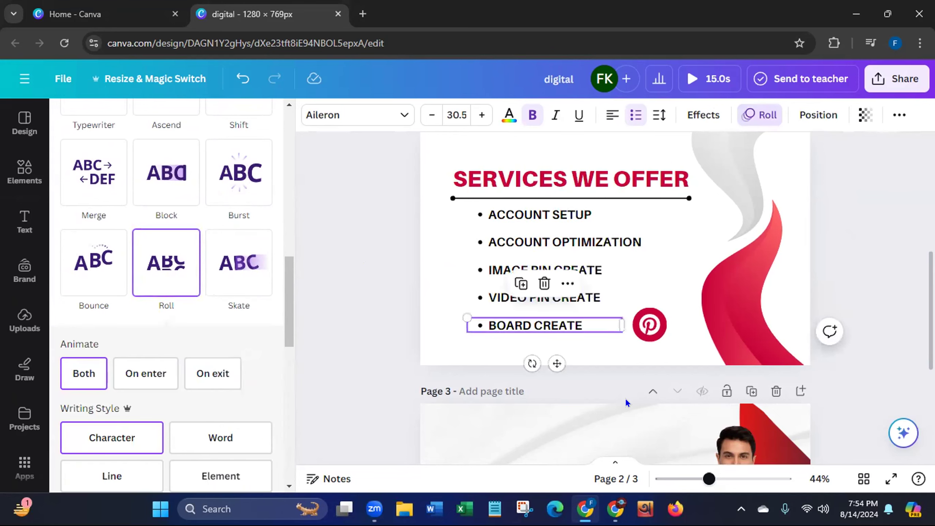
# Add the Pulse motion effect to the Pinterest icon and the Drift animation at about a quarter intensity to the grey wave.
pyautogui.click(639, 331)
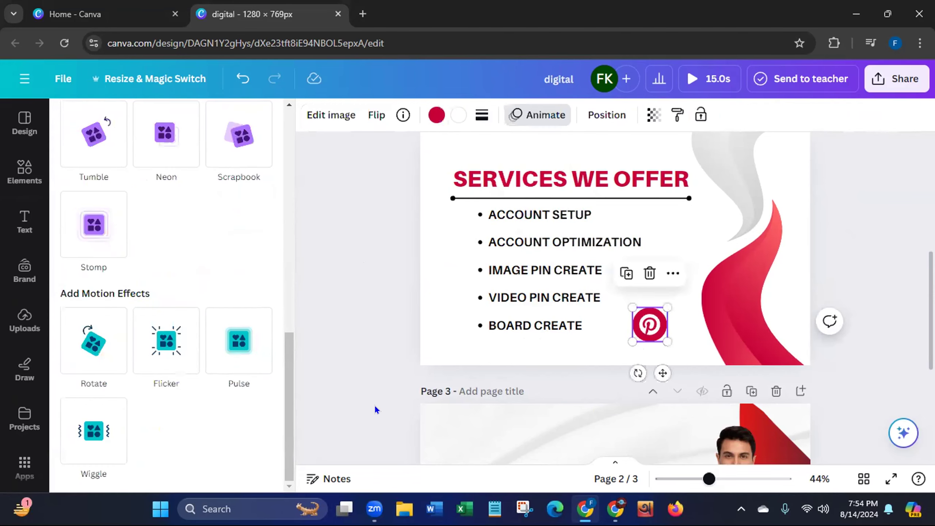
pyautogui.click(254, 357)
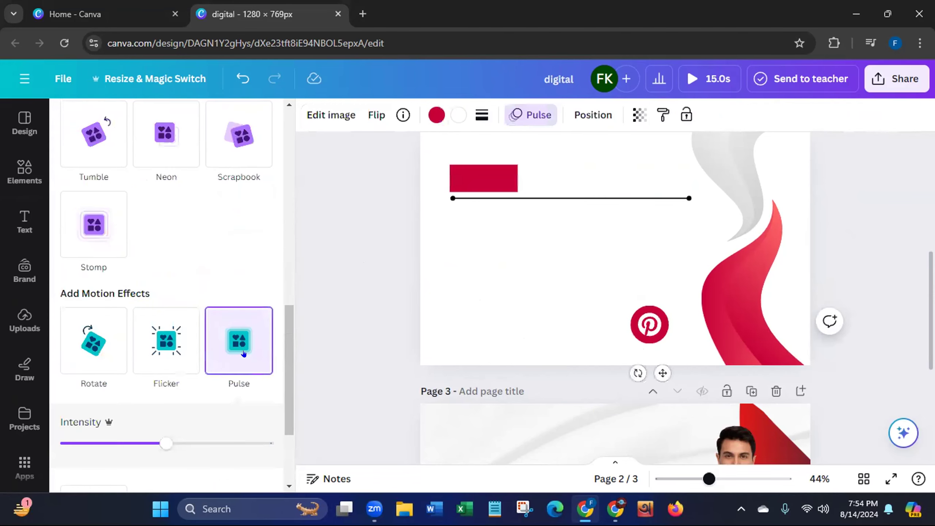
pyautogui.click(726, 166)
pyautogui.moveTo(287, 355); pyautogui.dragTo(266, 265)
pyautogui.click(95, 259)
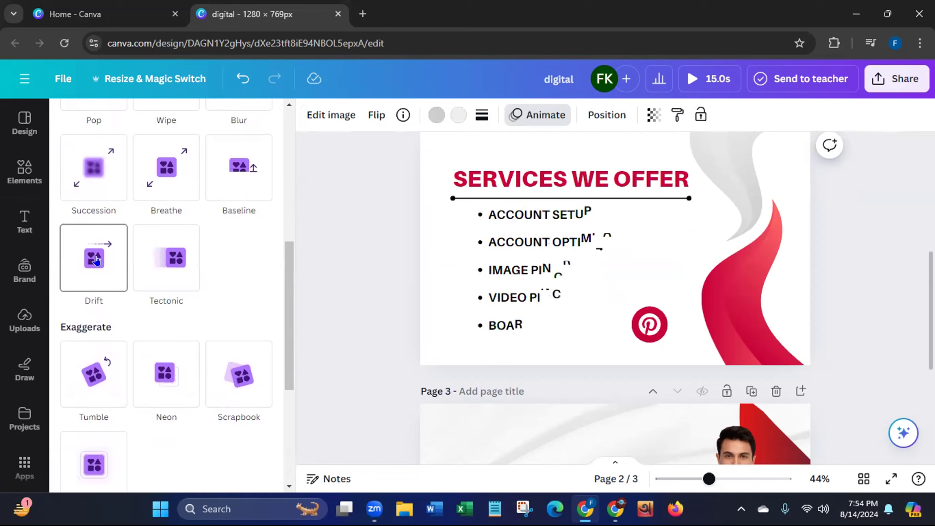
pyautogui.click(95, 258)
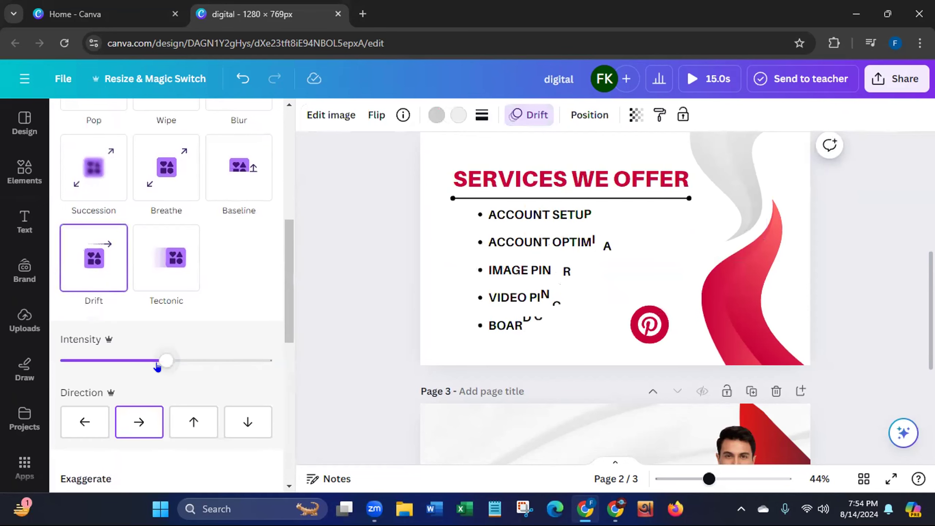
pyautogui.moveTo(158, 365); pyautogui.dragTo(109, 362)
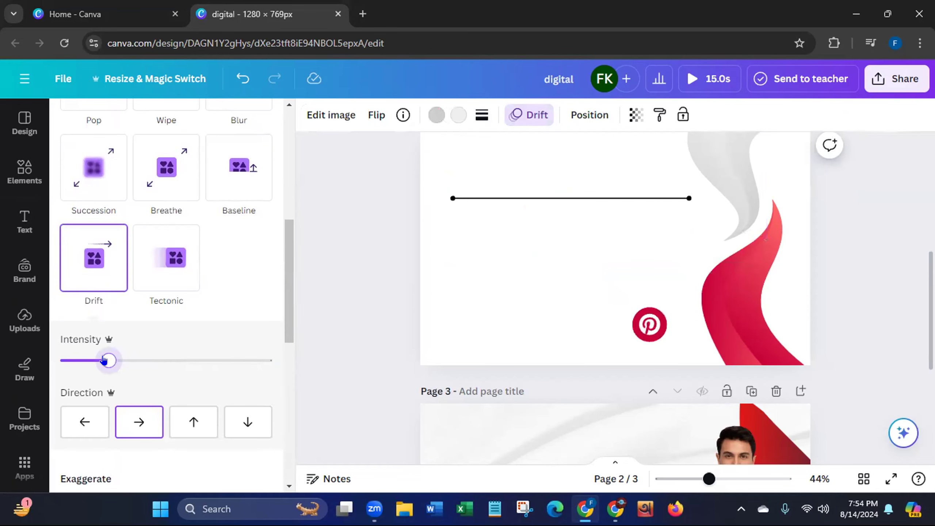
# Apply the Drift animation to the red wave on page 2, with leftward direction and intensity reduced to about a fifth.
pyautogui.click(747, 344)
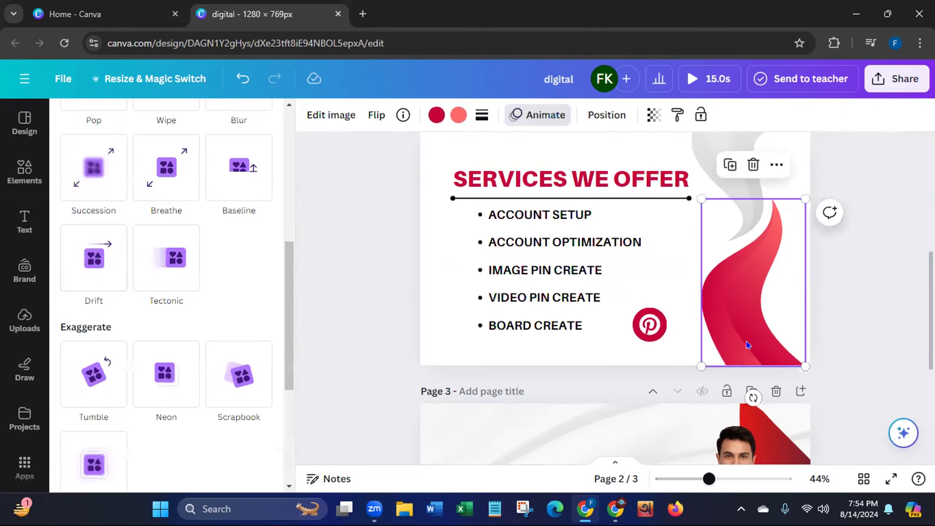
pyautogui.click(93, 258)
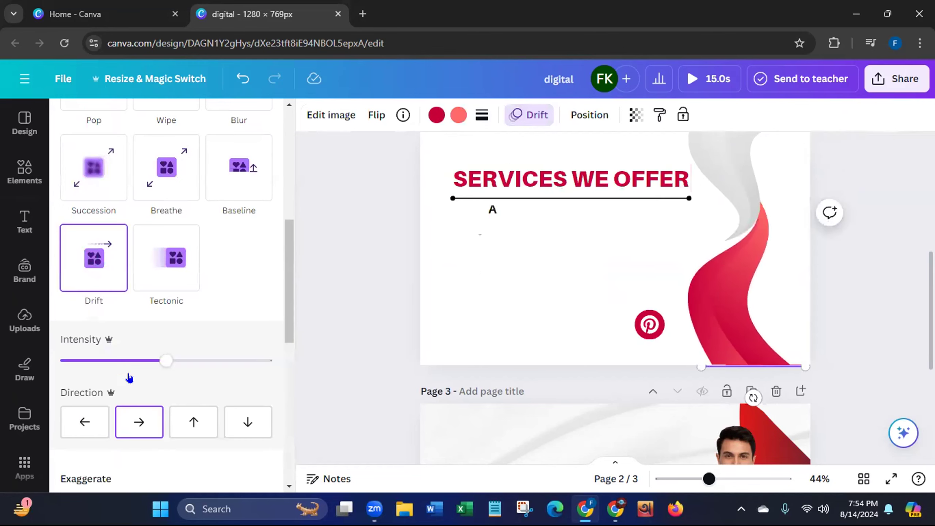
pyautogui.click(71, 414)
pyautogui.moveTo(157, 365); pyautogui.dragTo(103, 363)
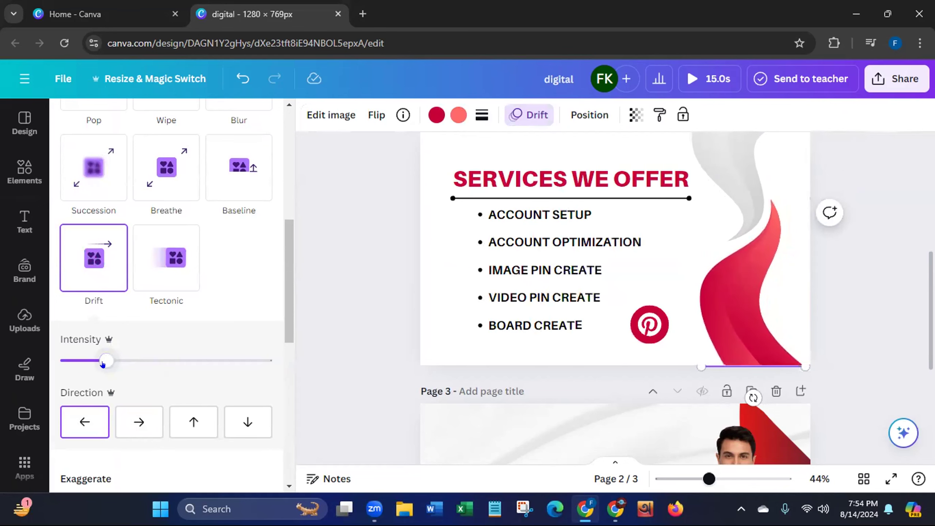
pyautogui.click(386, 343)
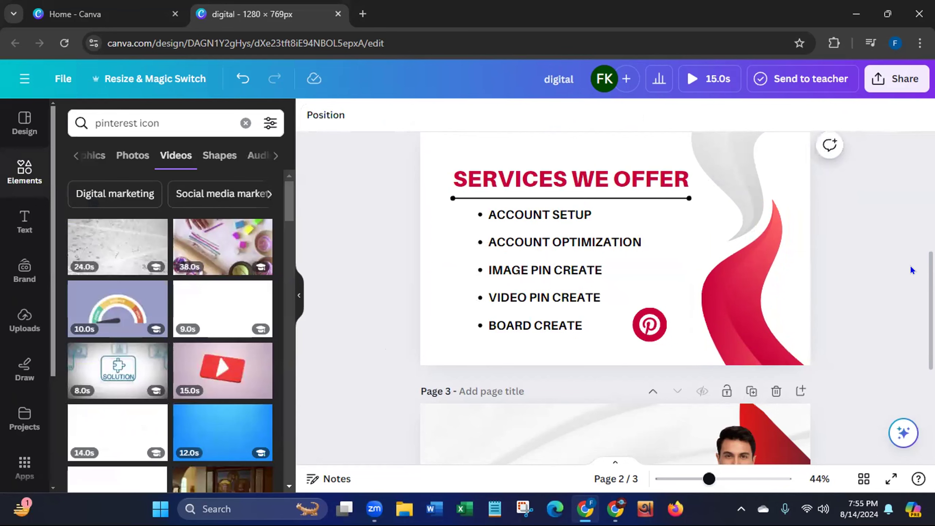
# Apply the Corporate page animation to page 3, the "THANKS FOR VISITING MY GIG" page.
pyautogui.scroll(-5, 483, 205)
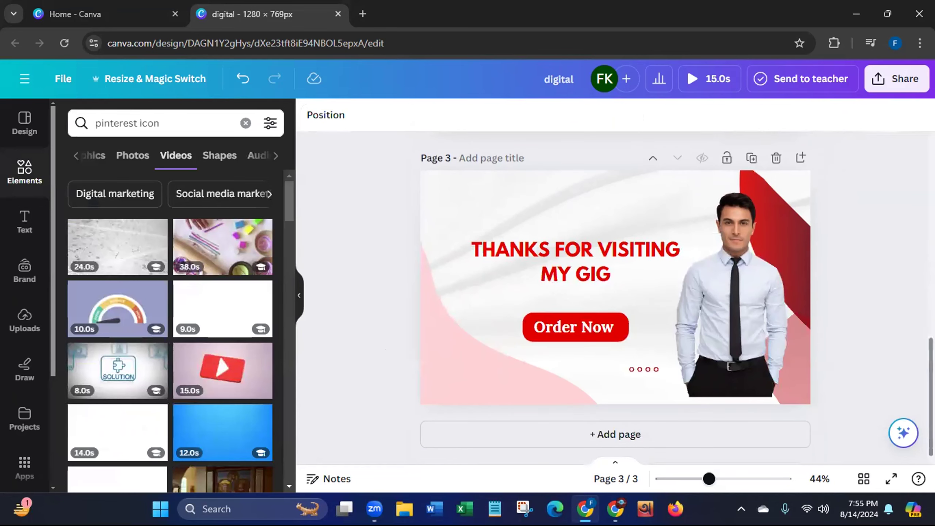
pyautogui.click(438, 179)
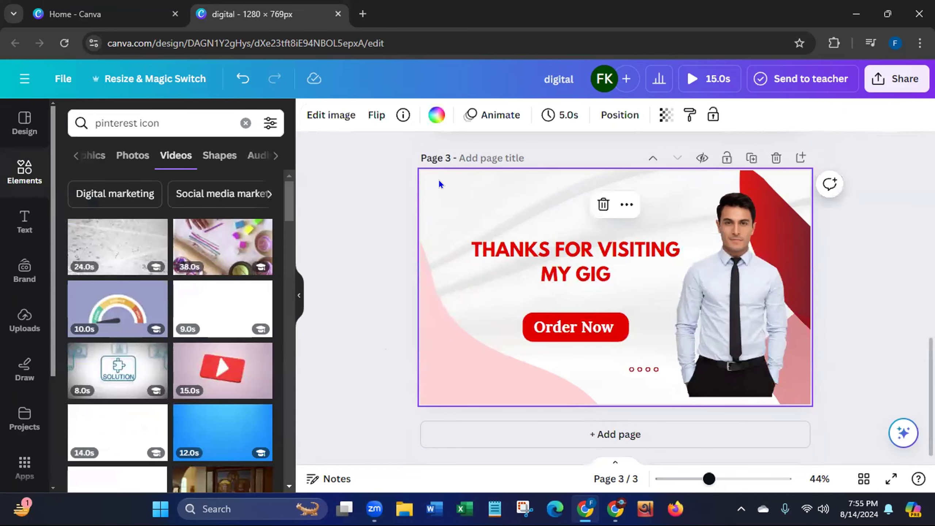
pyautogui.click(498, 115)
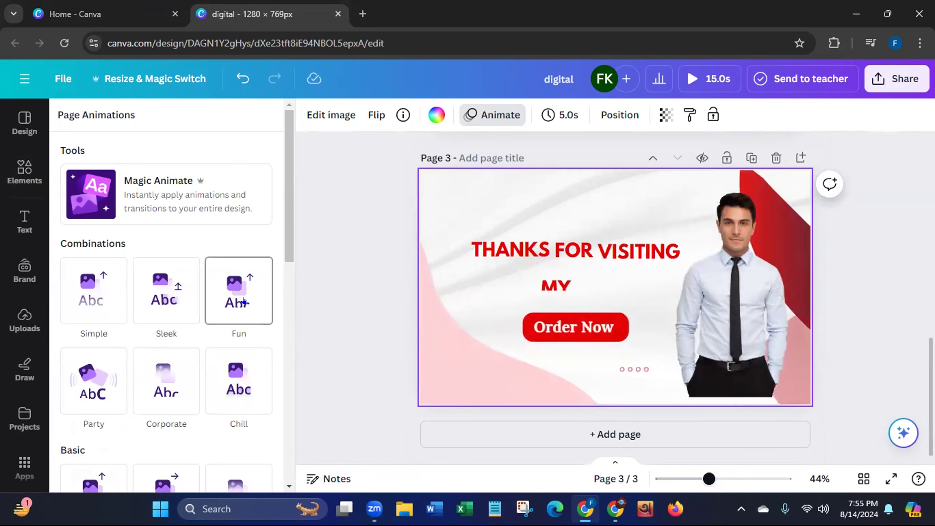
pyautogui.click(159, 388)
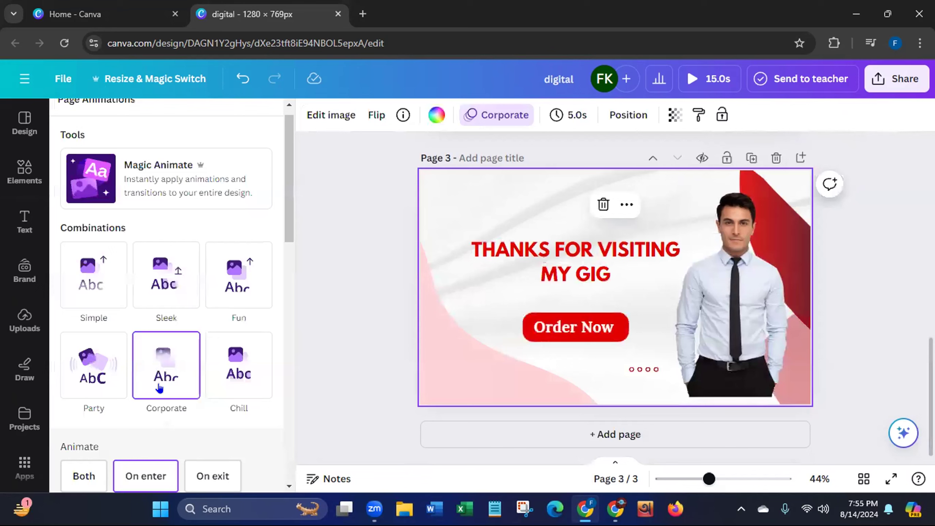
pyautogui.click(322, 333)
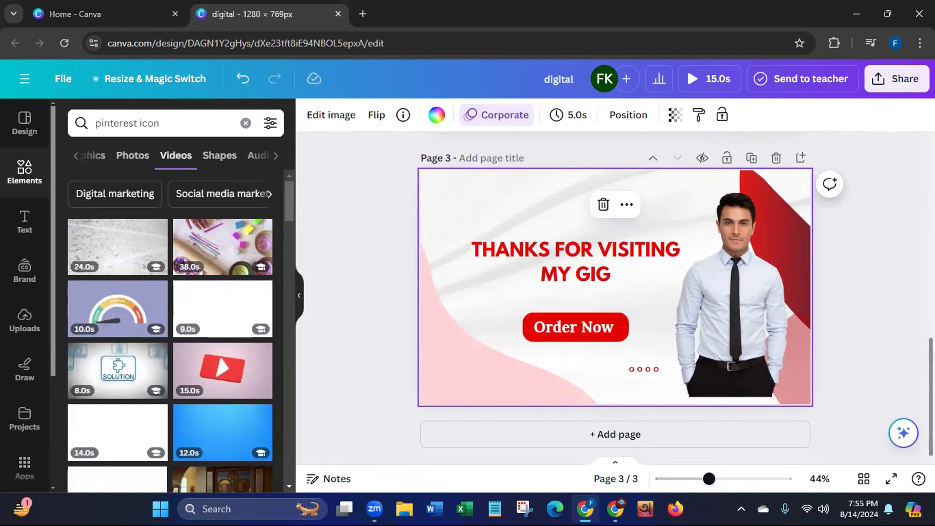
# Set the page timing to 8.0 seconds and apply it to all three pages.
pyautogui.scroll(10, 614, 298)
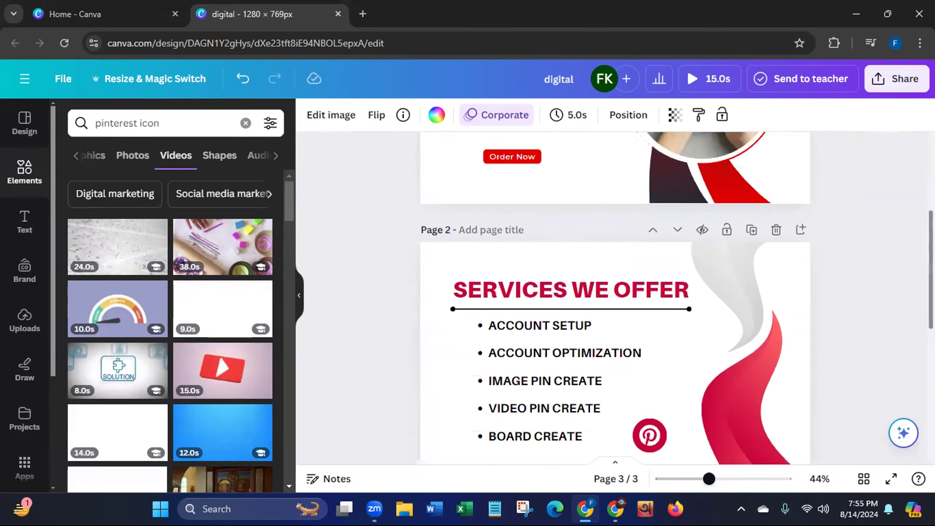
pyautogui.scroll(2, 614, 299)
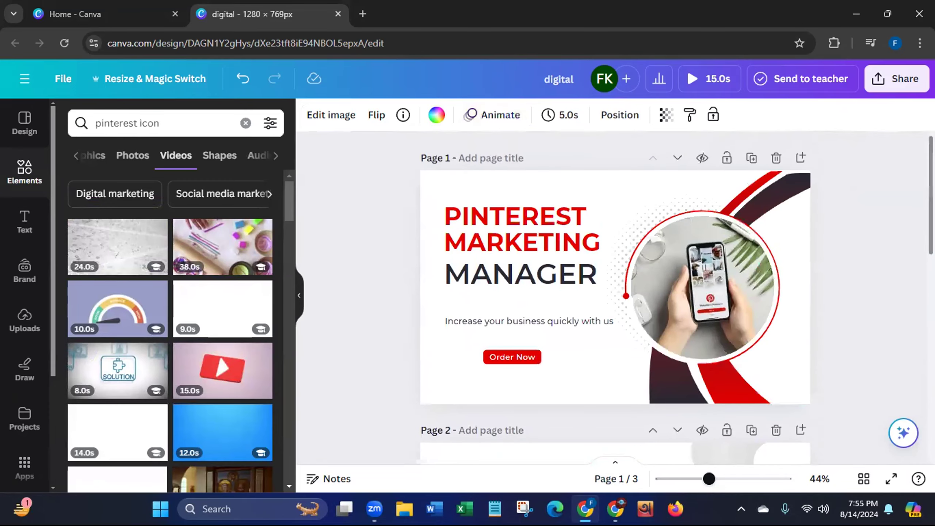
pyautogui.click(562, 116)
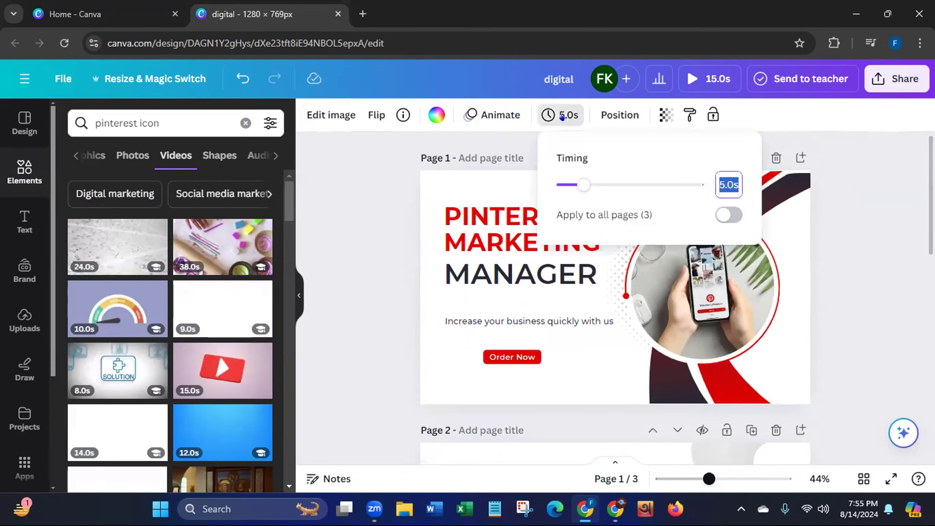
pyautogui.click(575, 183)
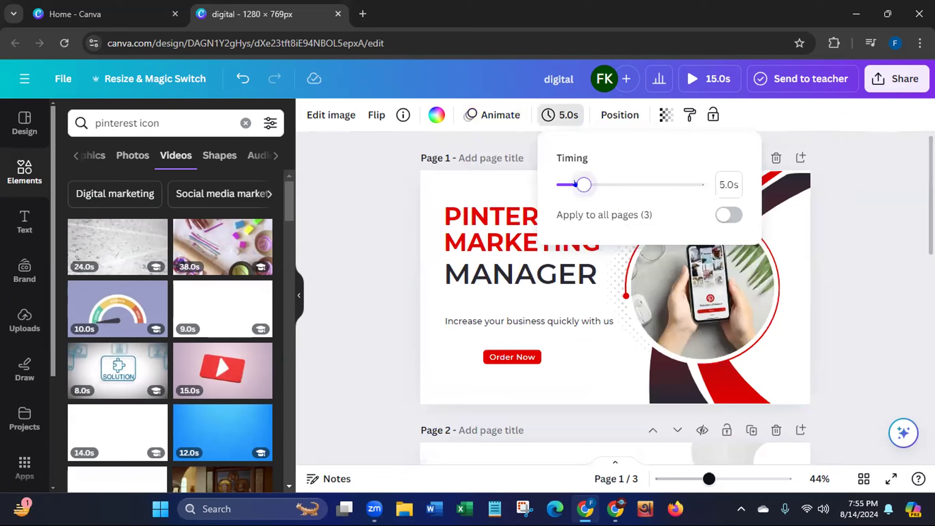
pyautogui.moveTo(576, 189); pyautogui.dragTo(586, 189)
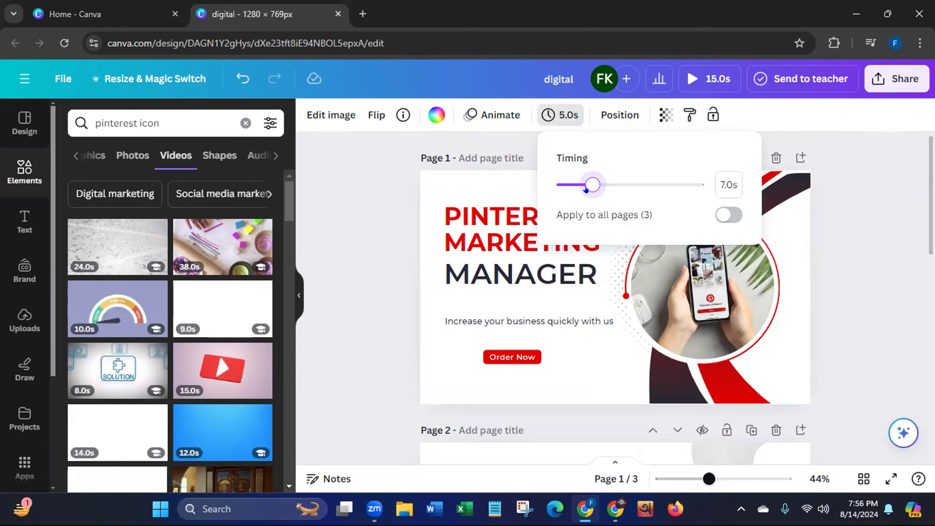
pyautogui.click(720, 217)
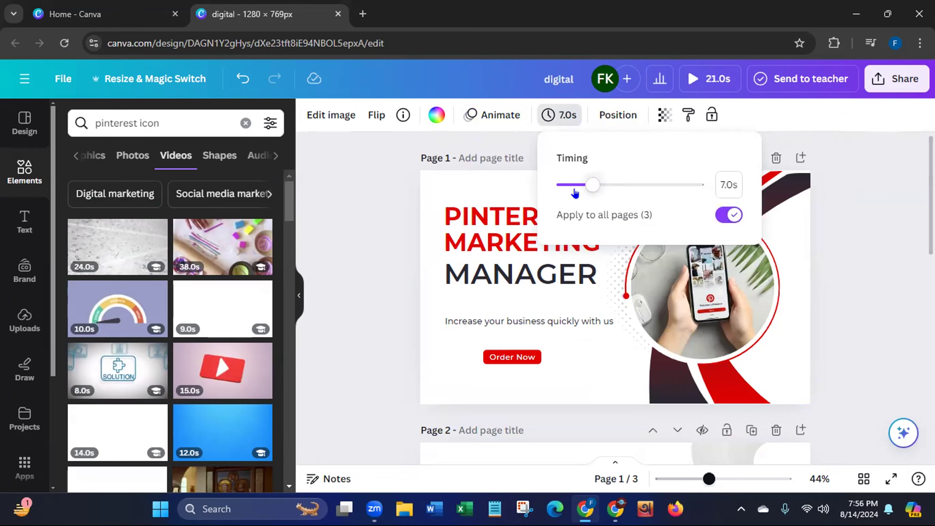
pyautogui.moveTo(588, 192); pyautogui.dragTo(597, 186)
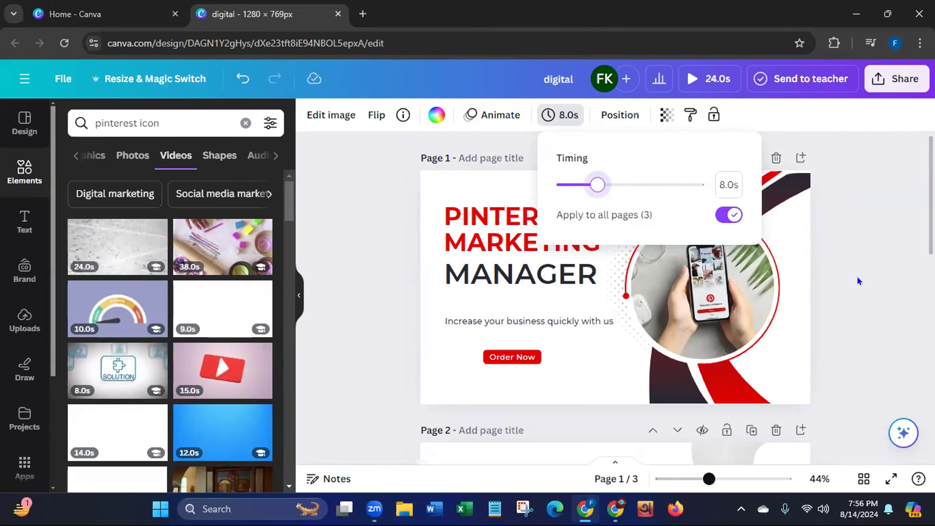
pyautogui.press('Escape')
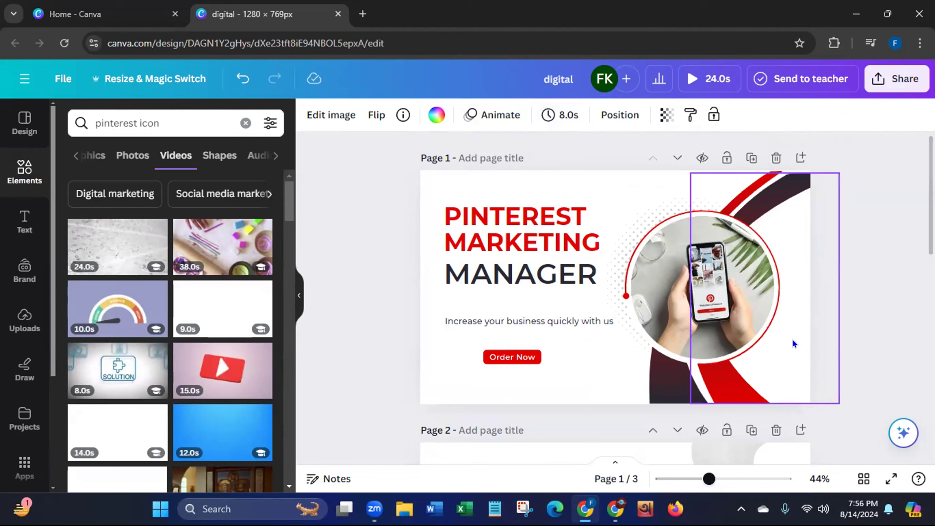
pyautogui.click(912, 84)
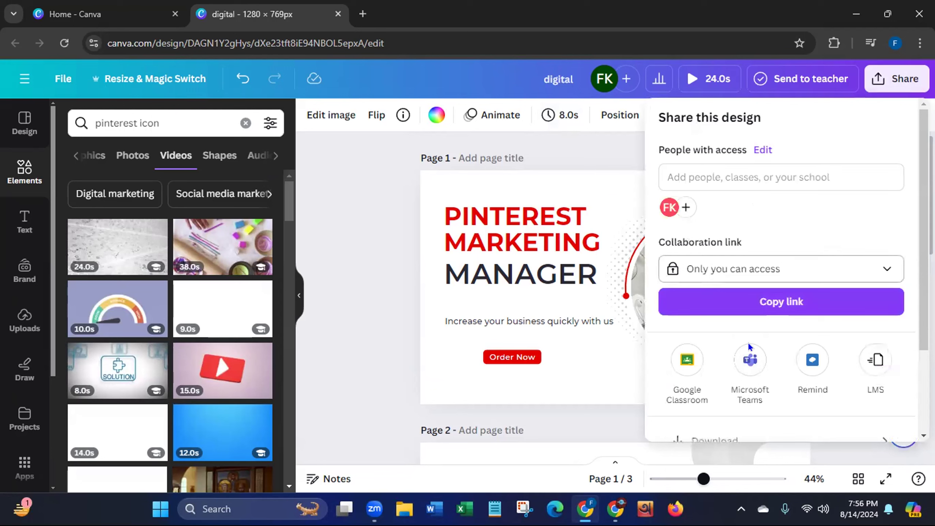
pyautogui.click(738, 432)
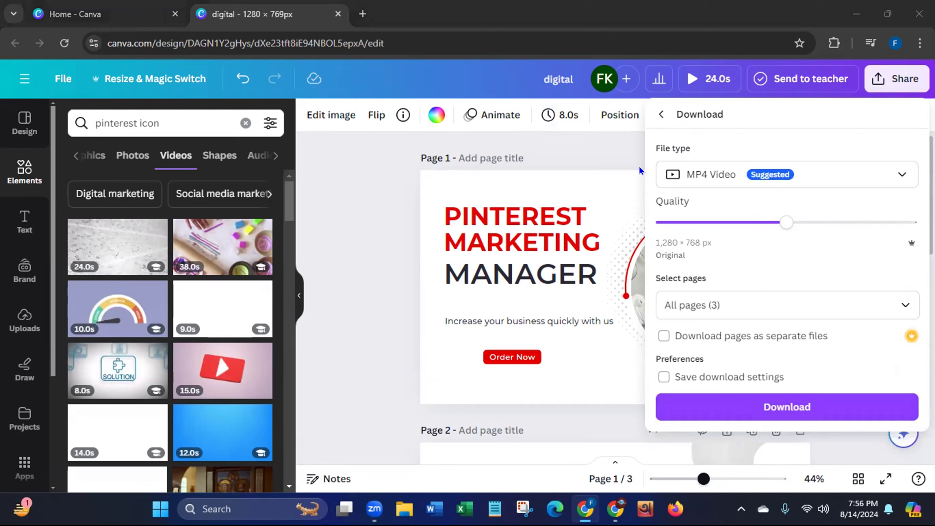
pyautogui.click(661, 115)
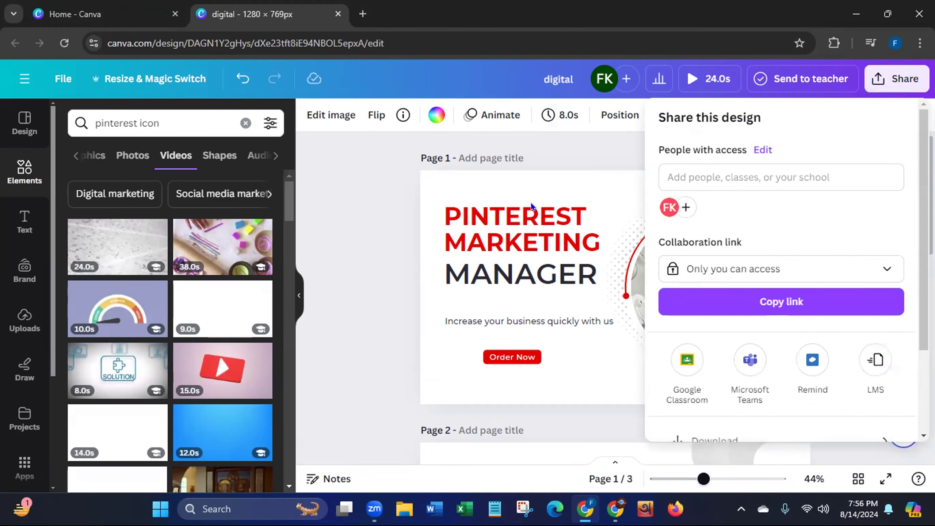
pyautogui.click(343, 272)
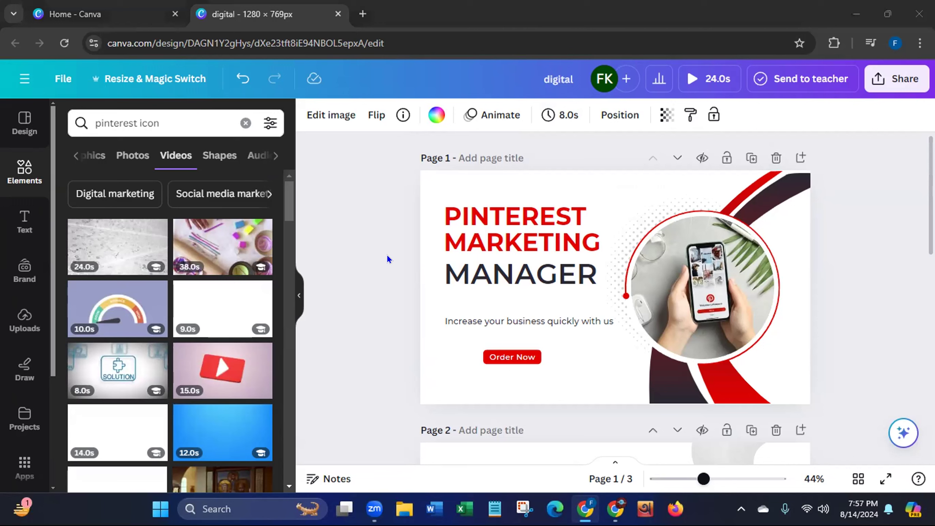
# Add the uploaded audio track ssstik.io_1711527682371.mp3 to the design as background music.
pyautogui.click(8, 332)
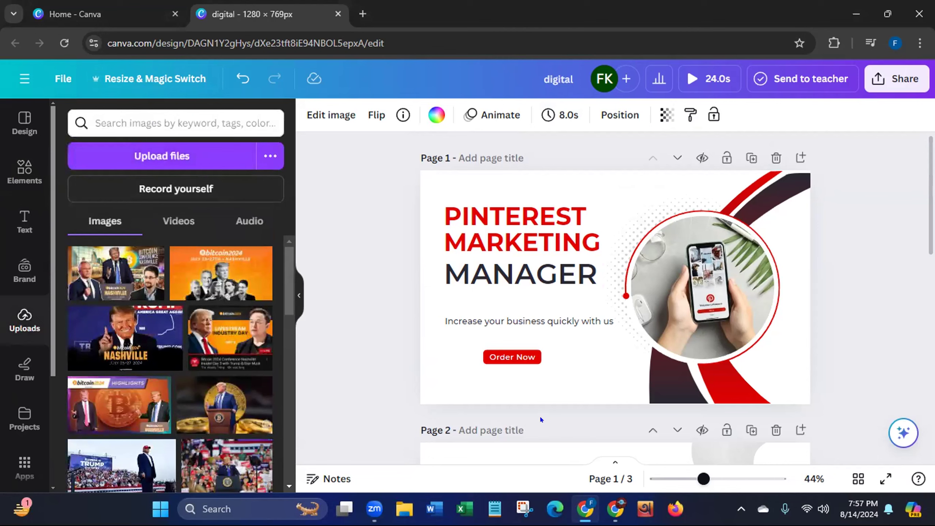
pyautogui.click(247, 220)
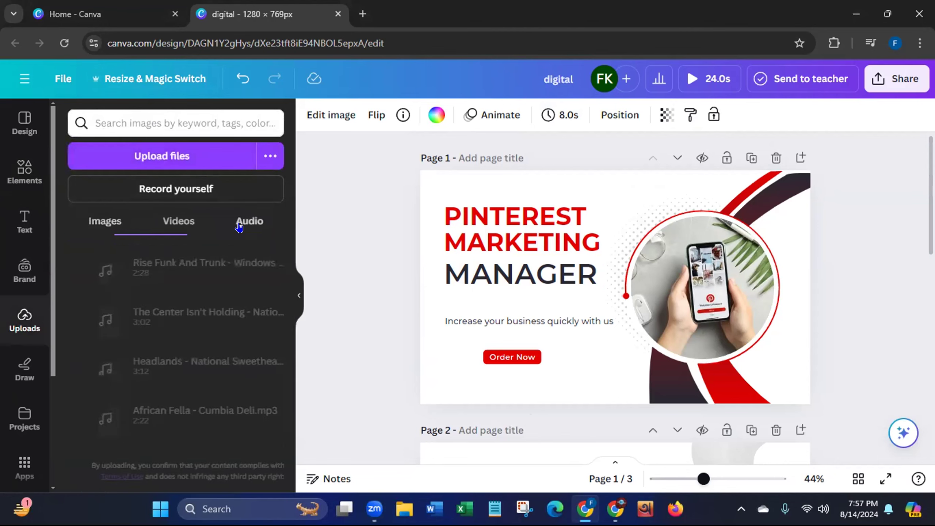
pyautogui.moveTo(287, 303); pyautogui.dragTo(286, 428)
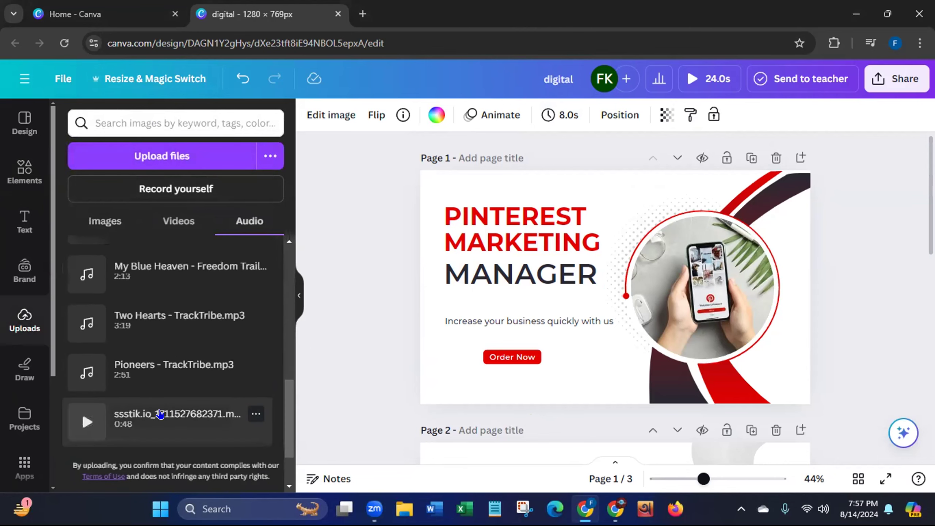
pyautogui.click(159, 413)
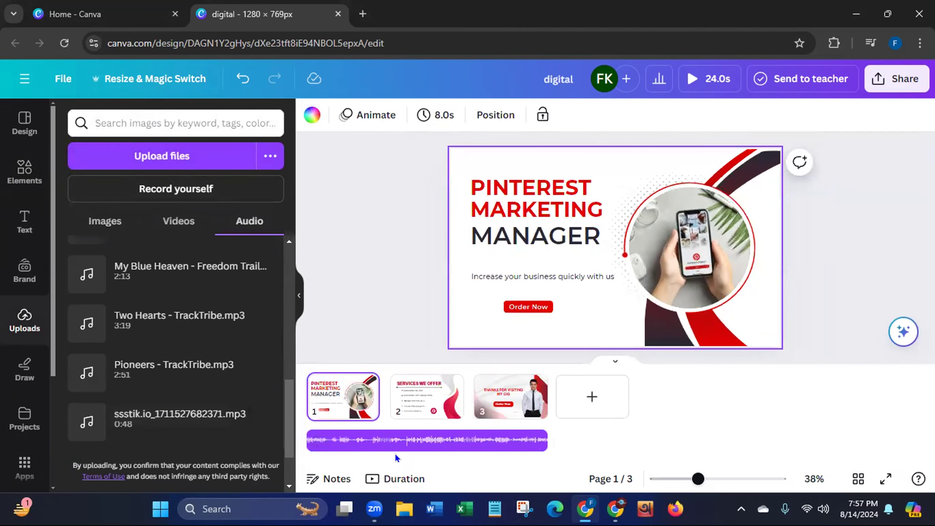
pyautogui.click(364, 289)
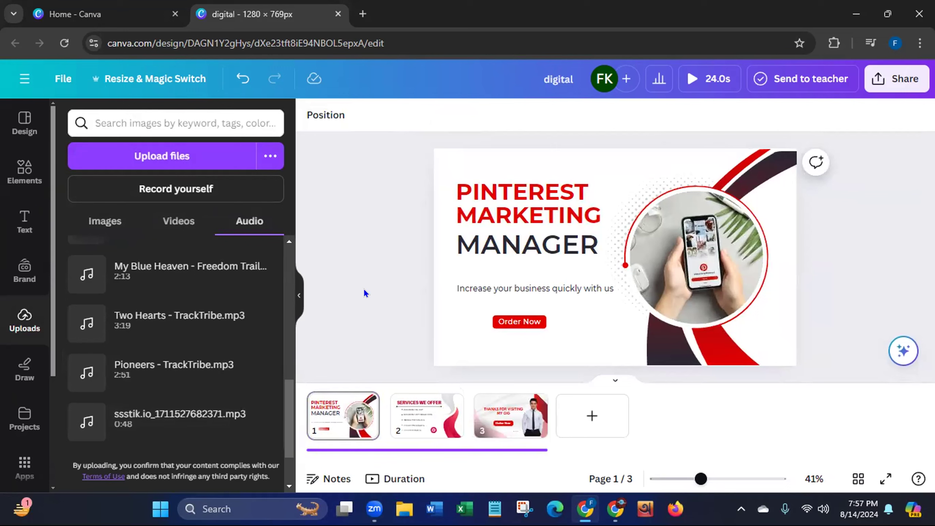
# Preview the full three-page animation with its audio track, and replay it from the beginning.
pyautogui.click(691, 79)
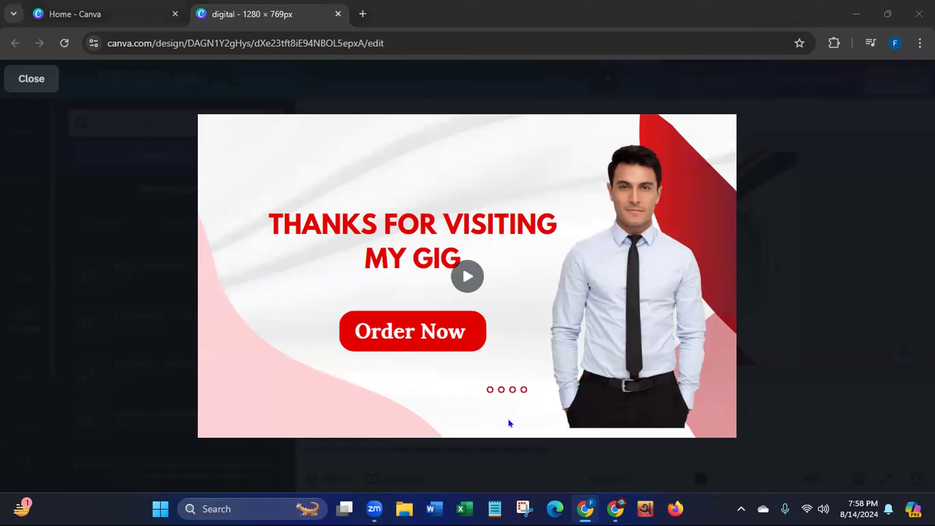
pyautogui.moveTo(509, 423)
pyautogui.moveTo(272, 422)
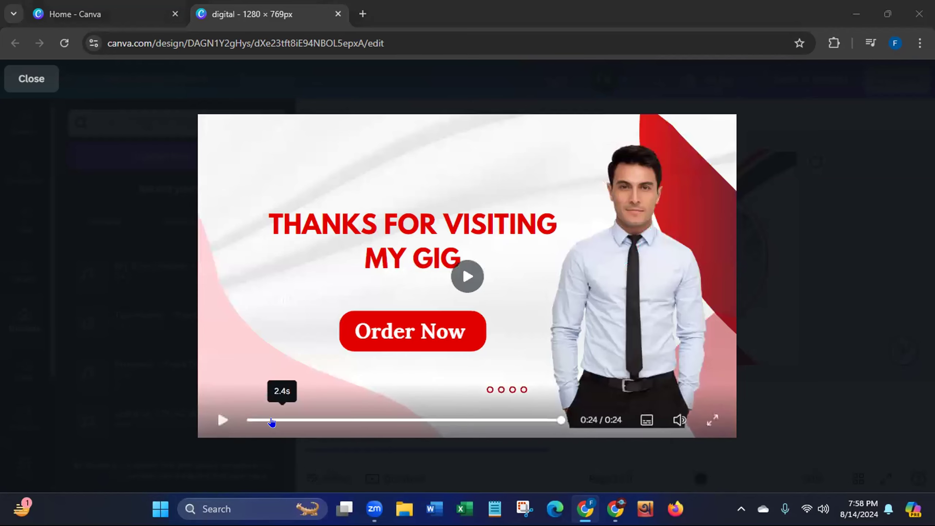
pyautogui.click(217, 421)
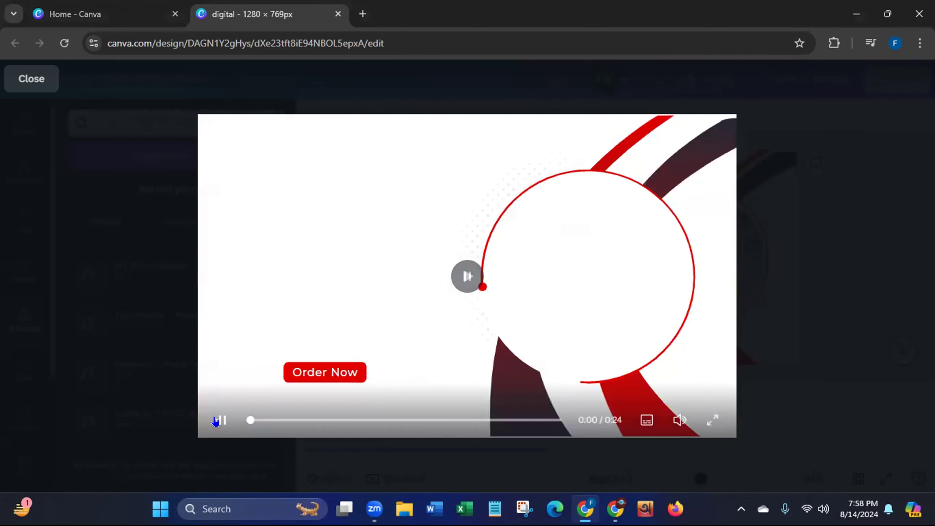